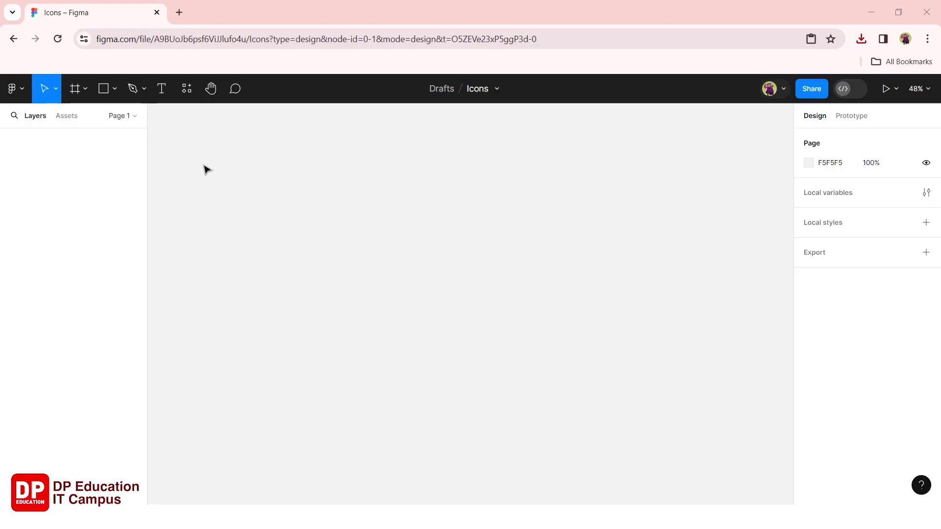
# Draw a white 1396×810 frame, Frame 1, on the empty canvas with the Frame tool.
pyautogui.click(87, 92)
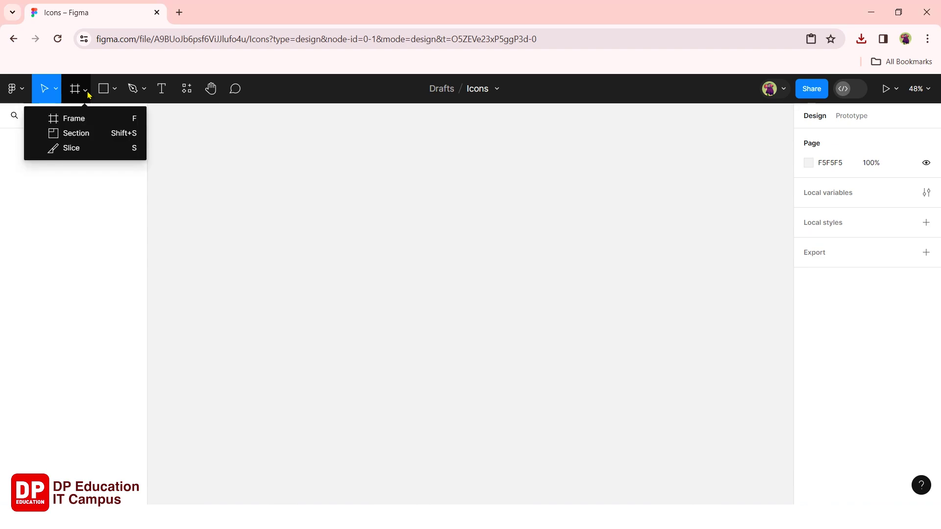
pyautogui.press('Escape')
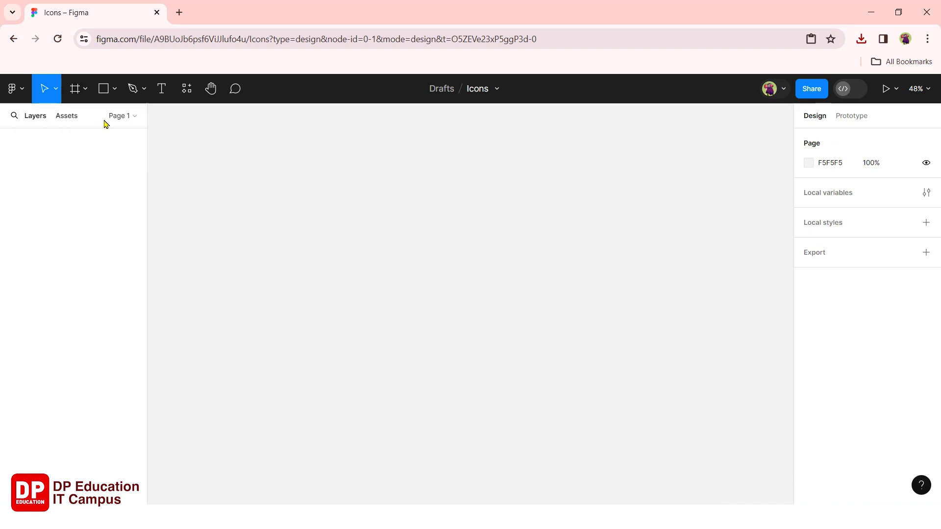
pyautogui.click(86, 92)
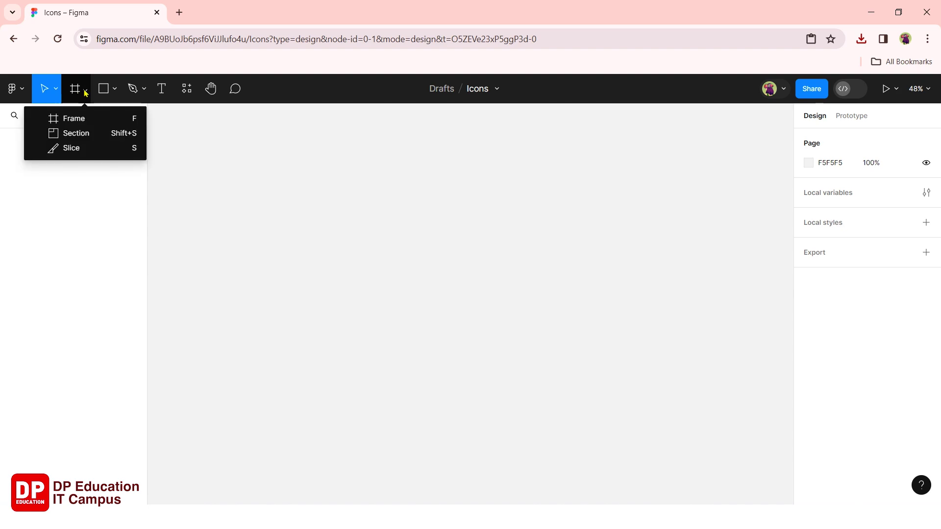
pyautogui.click(86, 119)
pyautogui.moveTo(232, 169)
pyautogui.mouseDown()
pyautogui.moveTo(615, 367)
pyautogui.moveTo(647, 409)
pyautogui.mouseUp()
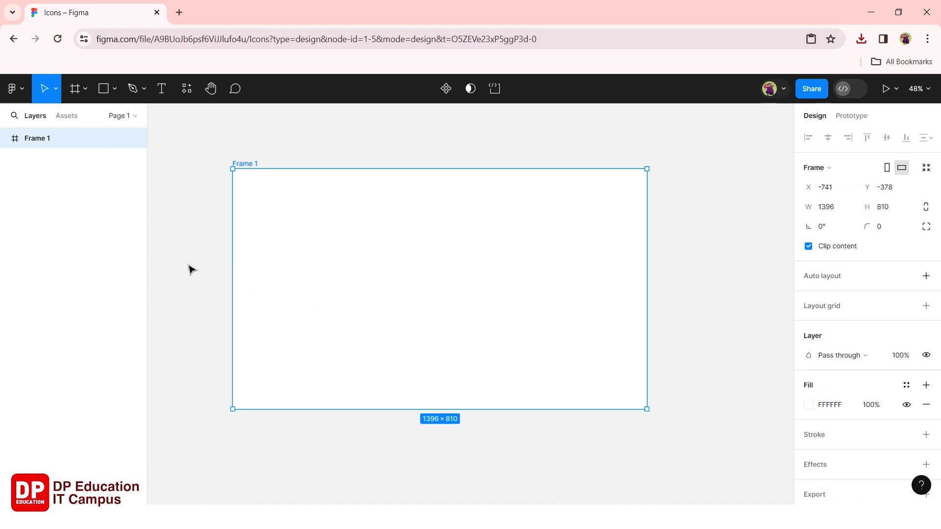
pyautogui.click(191, 269)
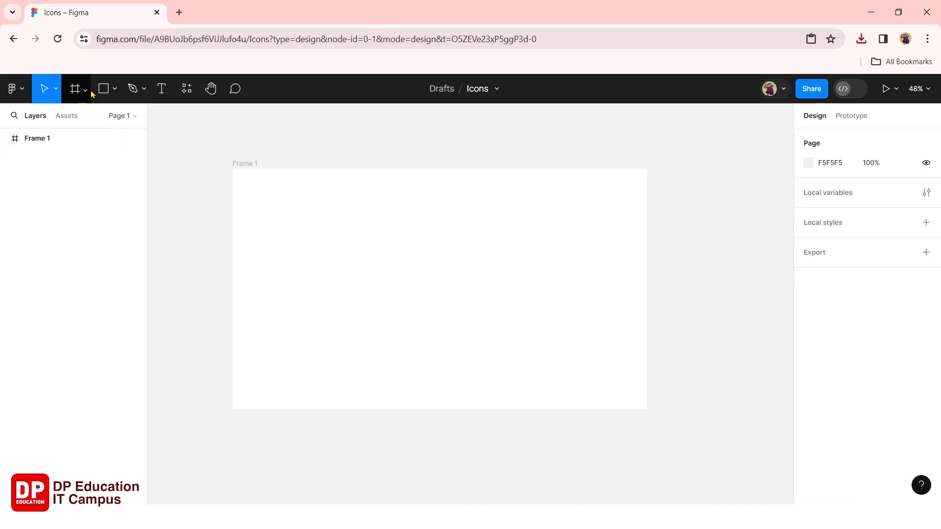
# Load droplet-slash-svgrepo-com.svg from Downloads using Place image/video.
pyautogui.click(116, 91)
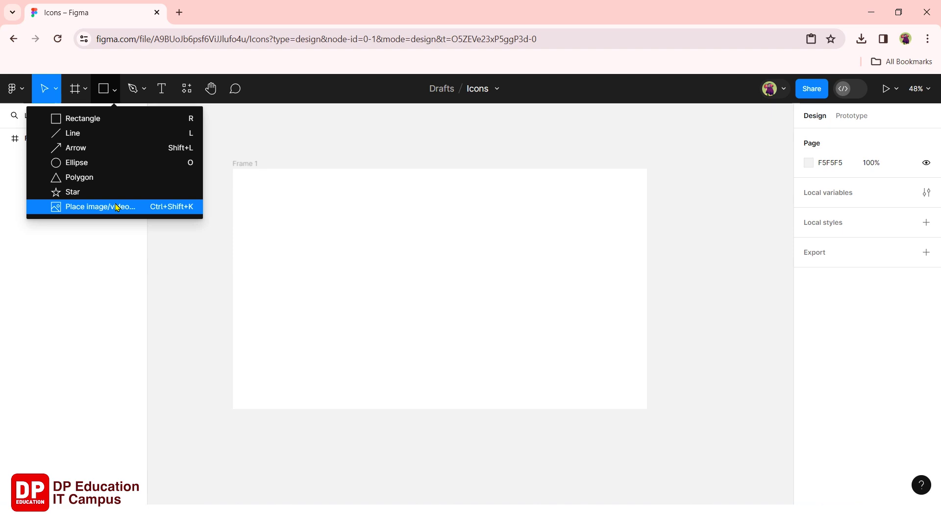
pyautogui.click(117, 208)
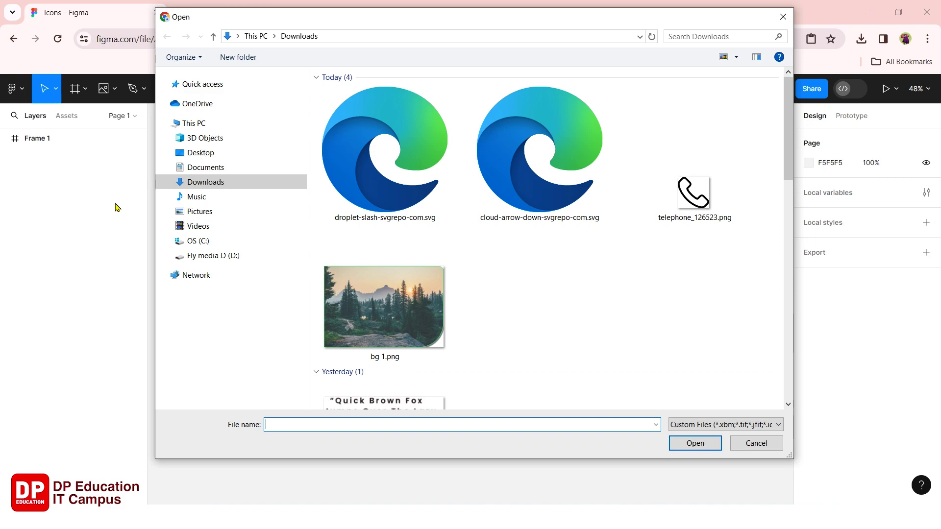
pyautogui.click(358, 171)
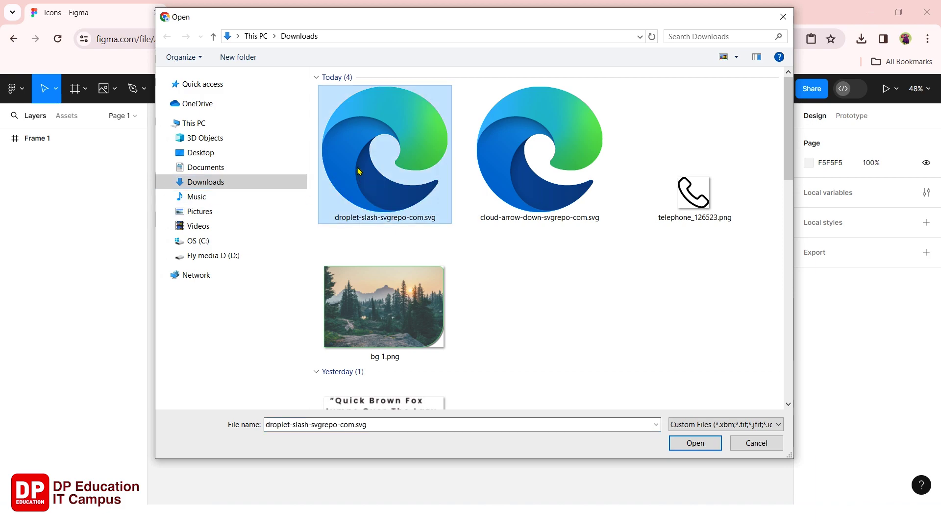
pyautogui.click(696, 447)
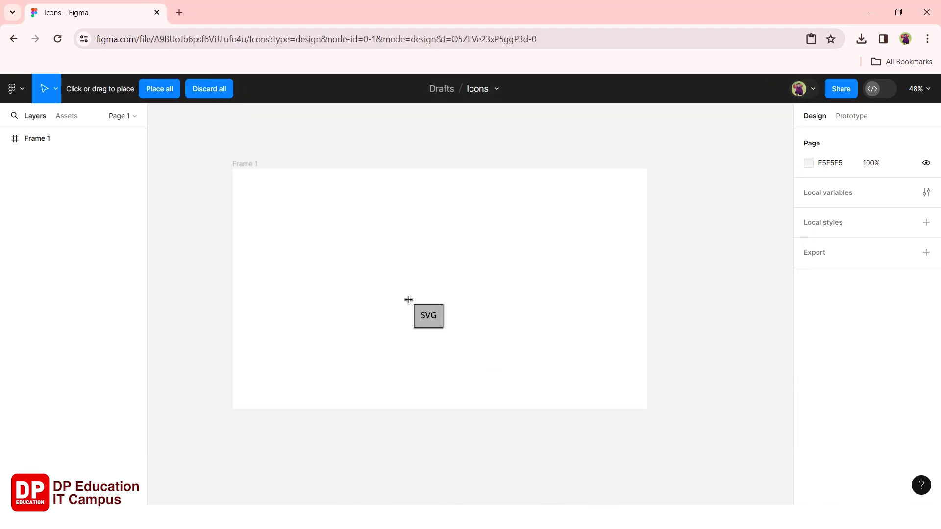
# Place the droplet-slash icon on Frame 1, resize it to 501×501, and centre it.
pyautogui.click(409, 299)
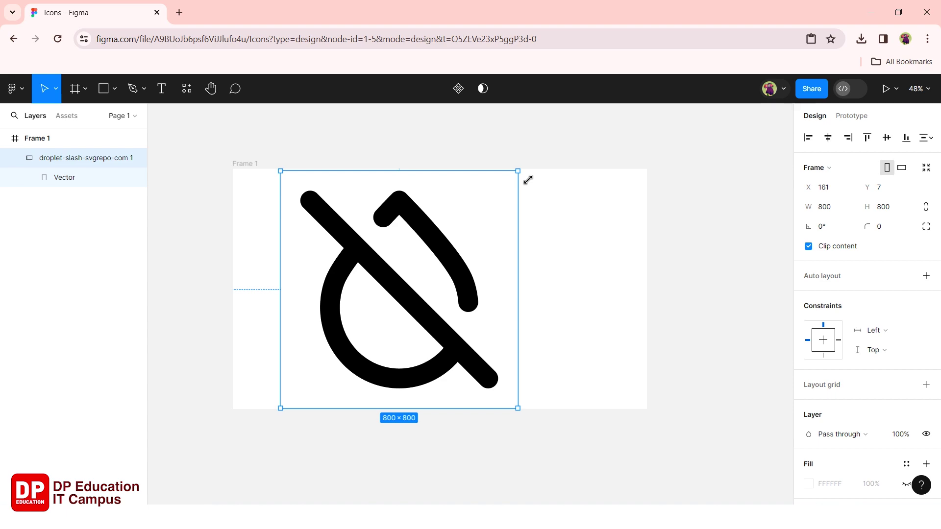
pyautogui.moveTo(527, 181)
pyautogui.mouseDown()
pyautogui.moveTo(454, 269)
pyautogui.moveTo(491, 307)
pyautogui.moveTo(473, 322)
pyautogui.moveTo(446, 330)
pyautogui.moveTo(447, 279)
pyautogui.moveTo(441, 321)
pyautogui.moveTo(436, 243)
pyautogui.moveTo(407, 292)
pyautogui.moveTo(382, 284)
pyautogui.moveTo(444, 293)
pyautogui.moveTo(468, 244)
pyautogui.moveTo(446, 271)
pyautogui.moveTo(395, 299)
pyautogui.moveTo(454, 269)
pyautogui.moveTo(475, 234)
pyautogui.moveTo(429, 289)
pyautogui.moveTo(472, 255)
pyautogui.moveTo(494, 218)
pyautogui.mouseUp()
pyautogui.hotkey('ctrl', 'z')
pyautogui.moveTo(523, 182); pyautogui.dragTo(435, 269)
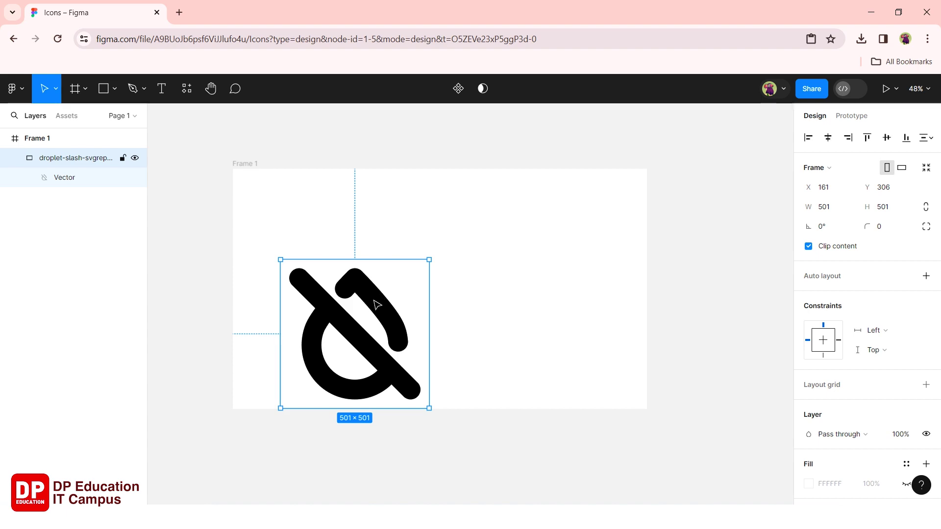
pyautogui.moveTo(375, 307)
pyautogui.moveTo(375, 306); pyautogui.dragTo(450, 250)
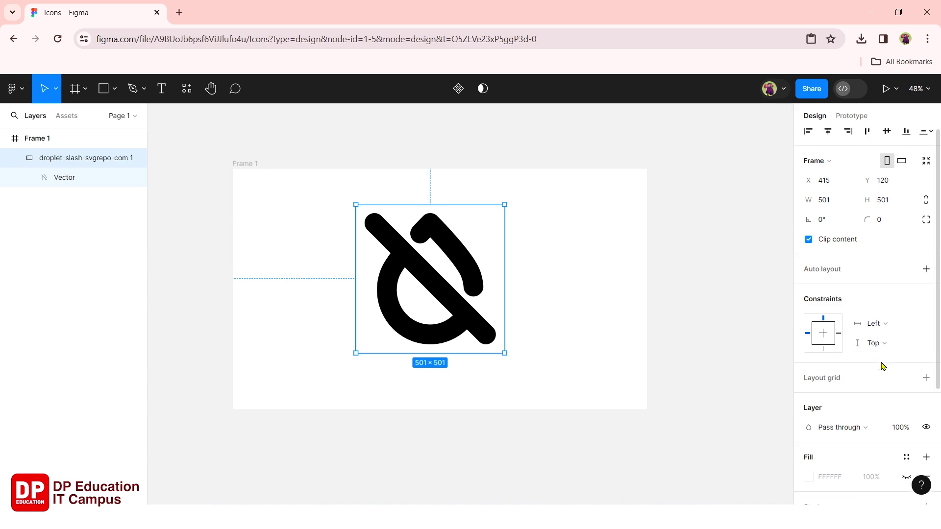
# Change the icon's 000000 selection colour to bright red E03636.
pyautogui.scroll(-3, 882, 366)
pyautogui.scroll(-1, 882, 366)
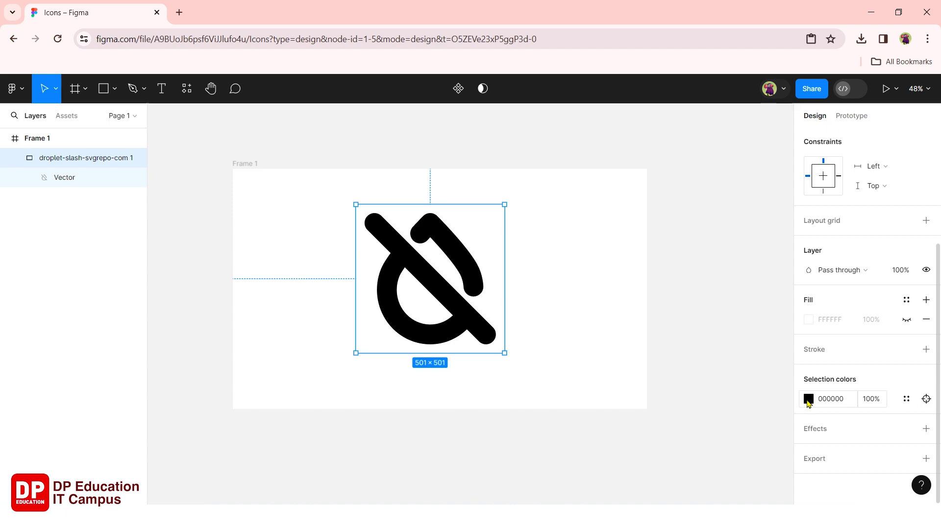
pyautogui.click(808, 400)
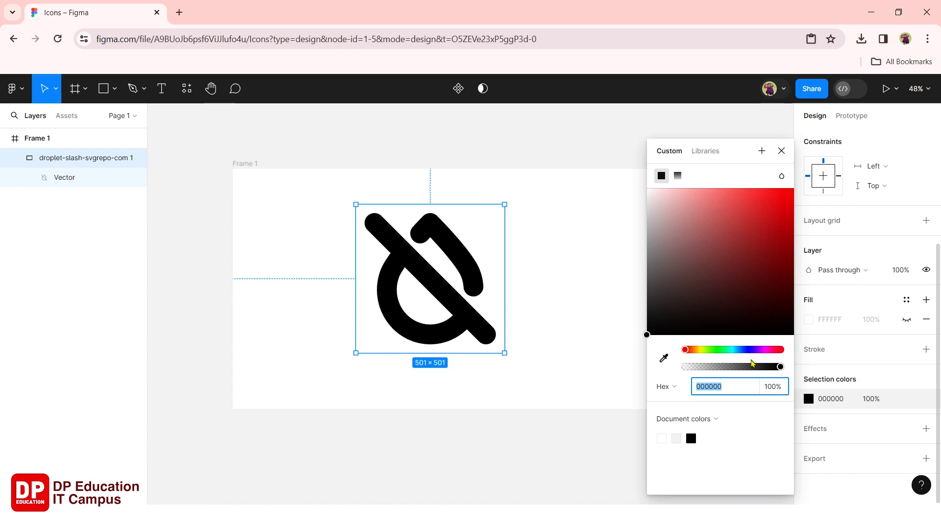
pyautogui.click(757, 208)
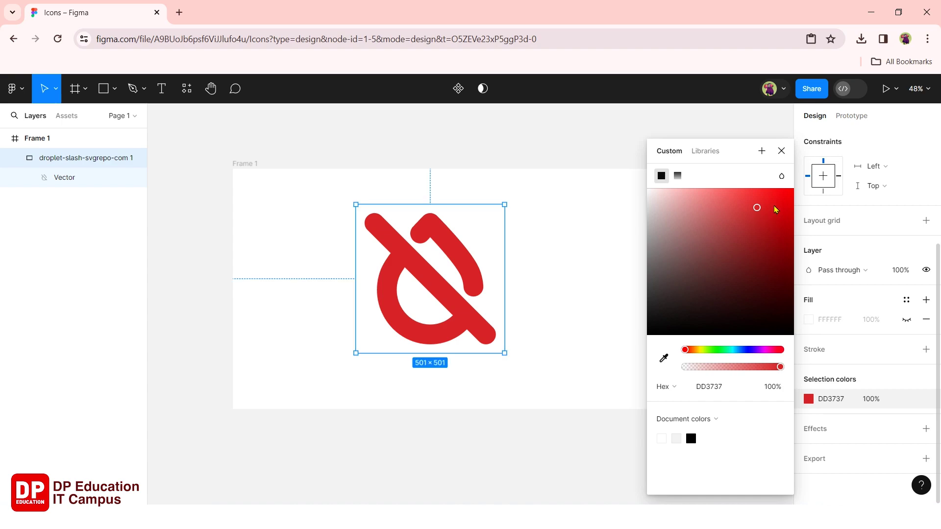
pyautogui.click(775, 201)
pyautogui.click(695, 242)
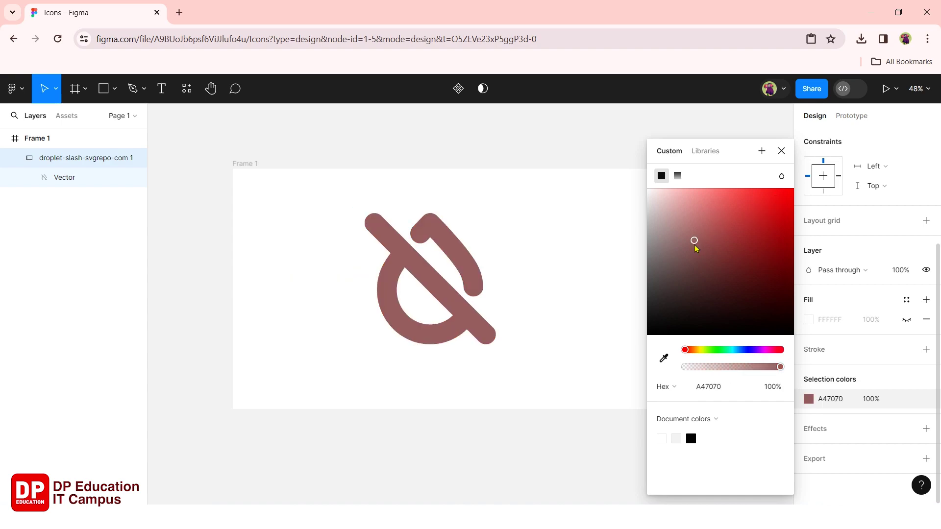
pyautogui.click(671, 290)
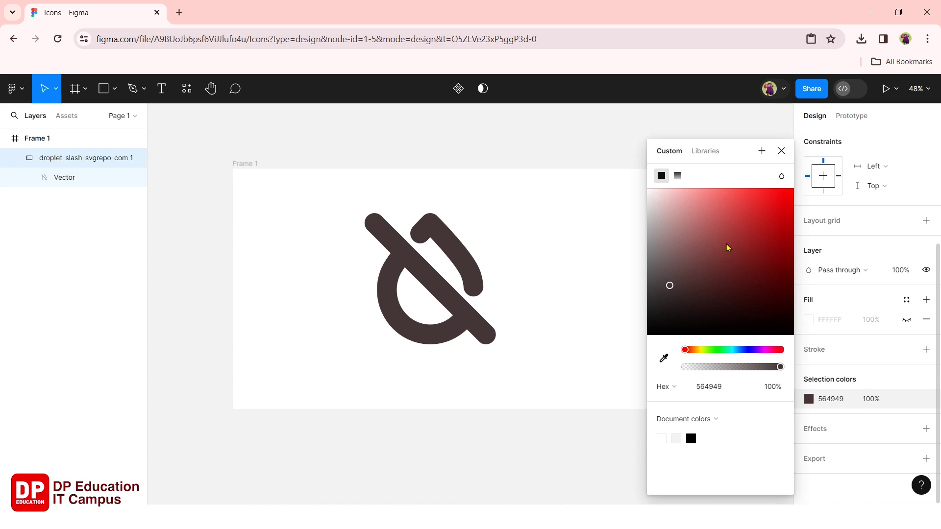
pyautogui.click(734, 228)
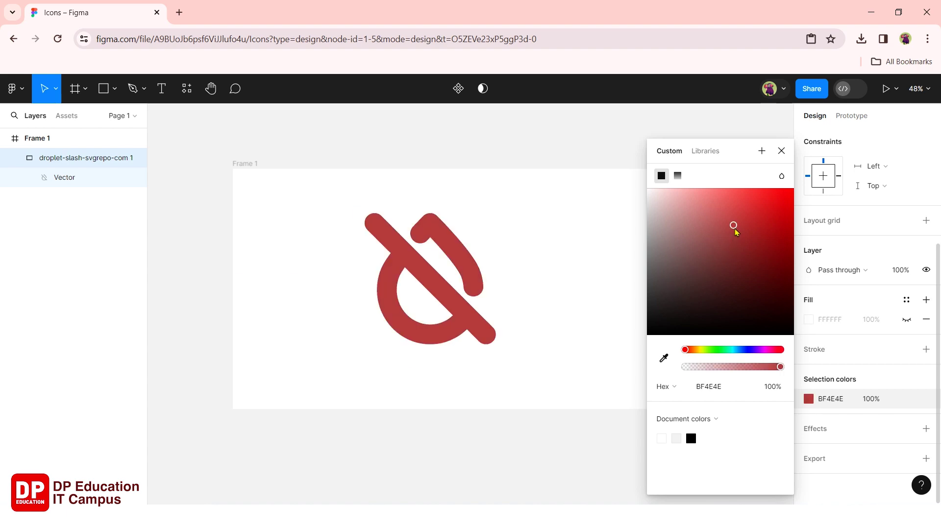
pyautogui.click(759, 208)
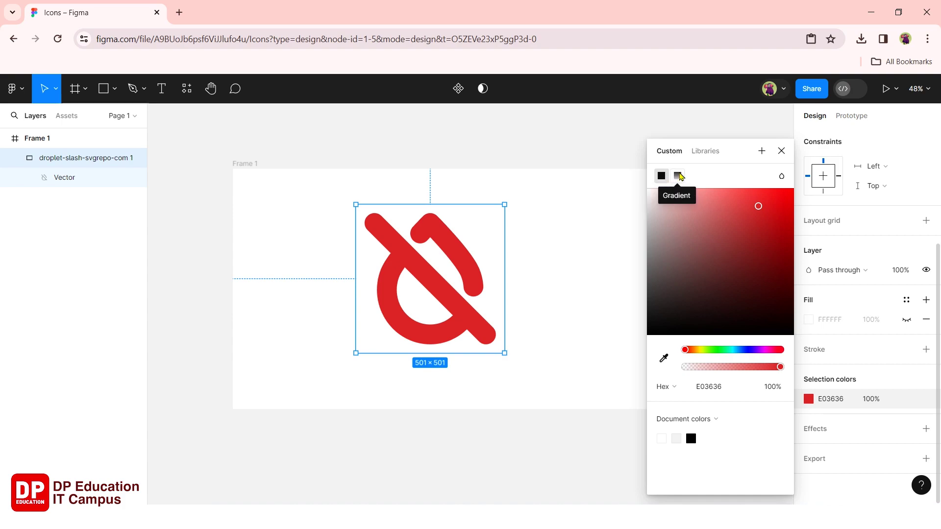
# Fill the icon with a linear gradient from green 46A64F to 448060 at 62% opacity.
pyautogui.click(678, 175)
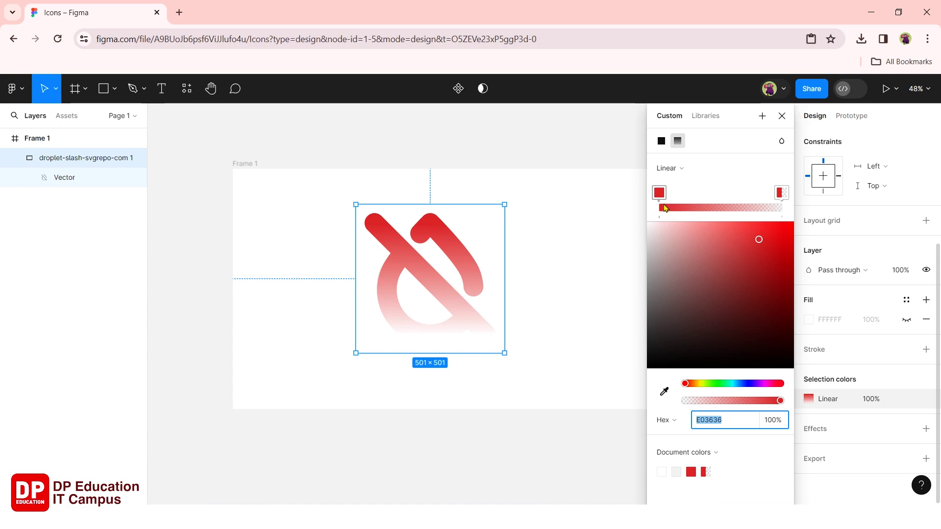
pyautogui.click(660, 198)
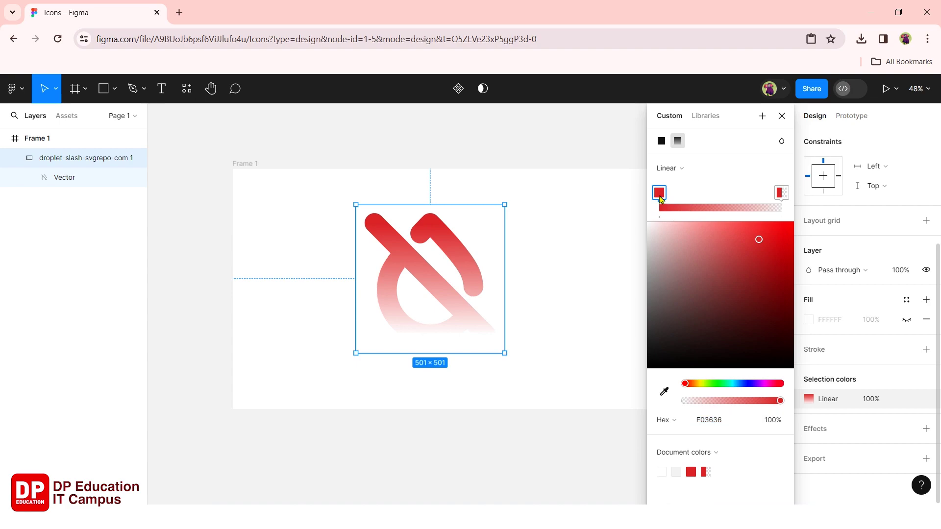
pyautogui.click(719, 383)
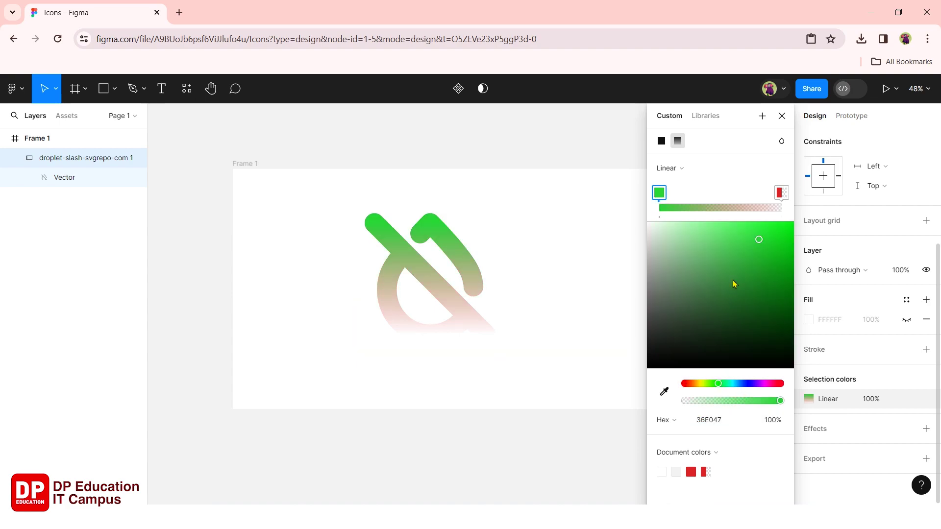
pyautogui.moveTo(734, 283); pyautogui.dragTo(733, 281)
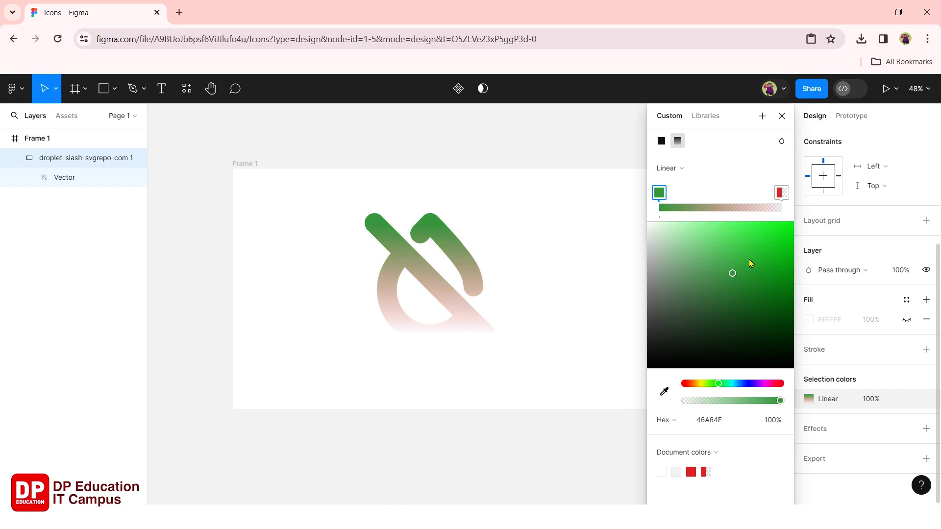
pyautogui.click(781, 193)
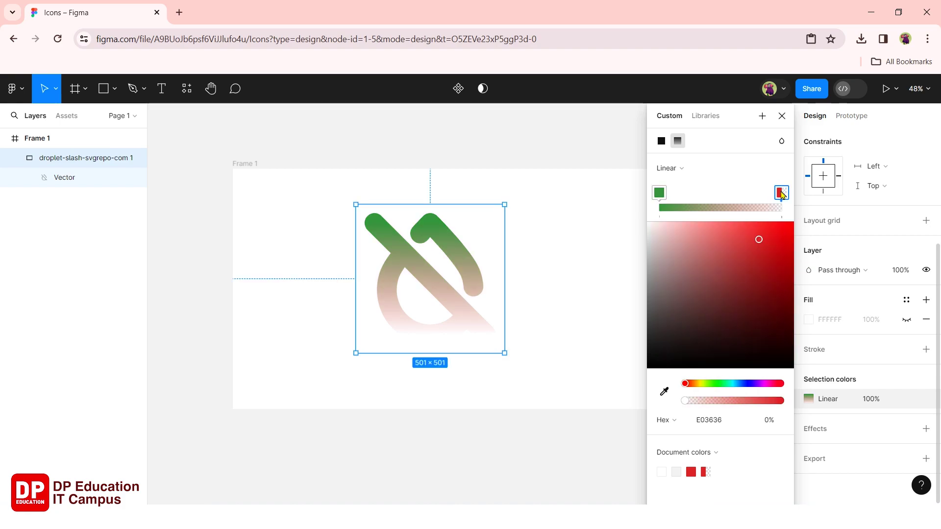
pyautogui.click(725, 384)
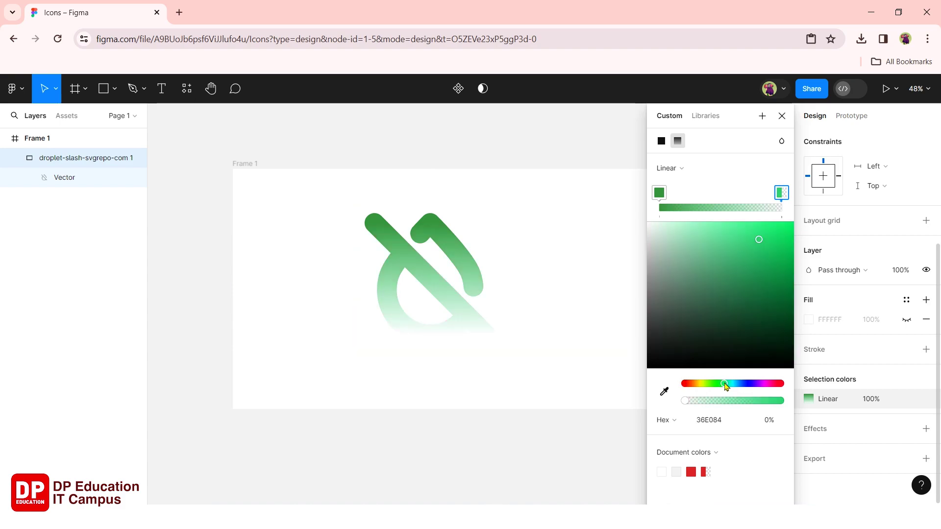
pyautogui.click(716, 296)
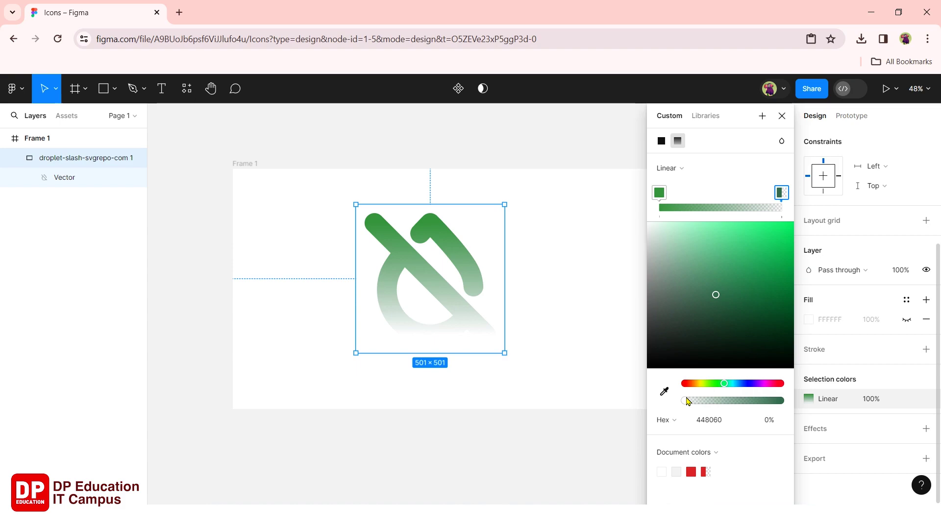
pyautogui.moveTo(686, 400); pyautogui.dragTo(745, 401)
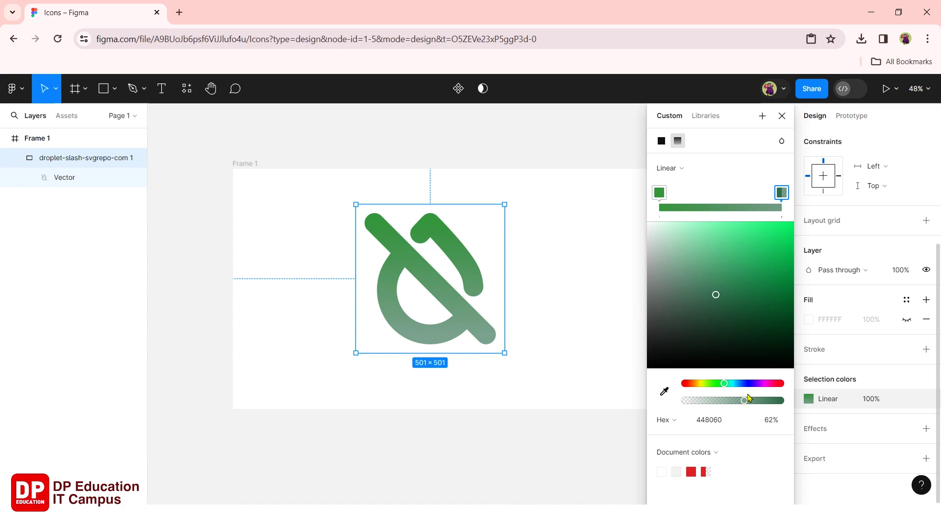
pyautogui.click(781, 116)
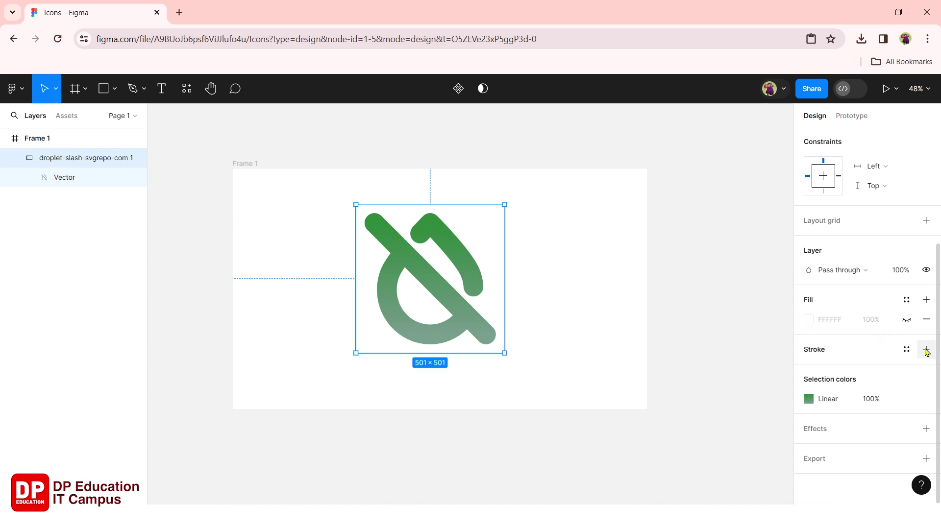
# Add a black stroke to the icon frame, thin it to 10, then delete it.
pyautogui.click(926, 350)
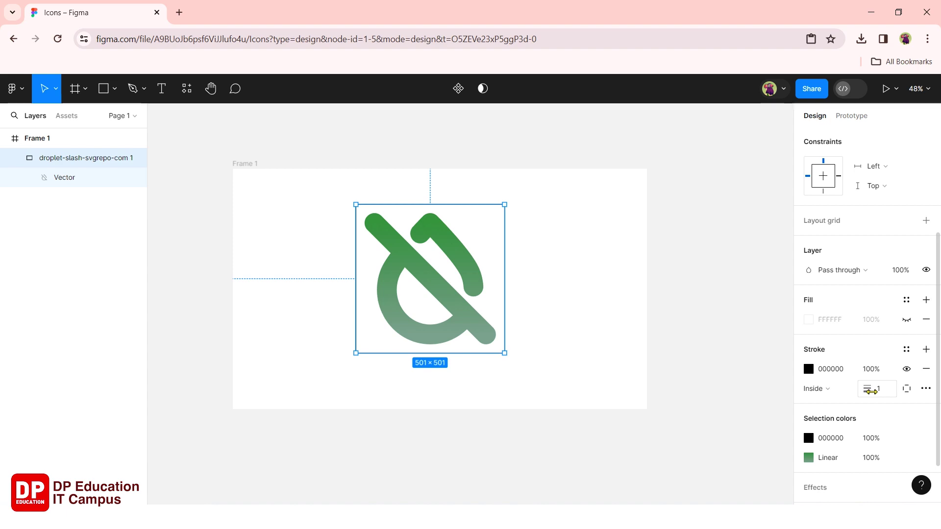
pyautogui.click(879, 392)
pyautogui.write('12')
pyautogui.press('Return')
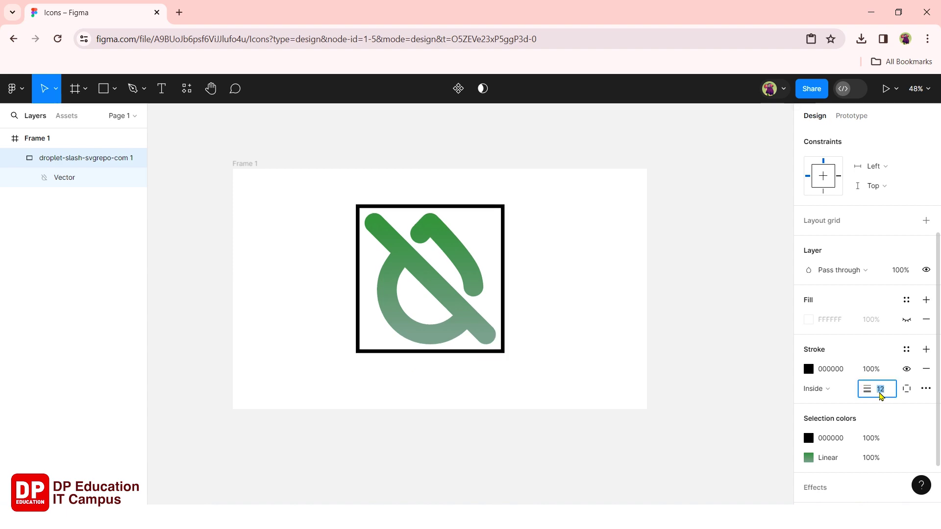
pyautogui.press('Down')
pyautogui.press('Up')
pyautogui.press('Down')
pyautogui.press('Up')
pyautogui.press('Up')
pyautogui.press('Down')
pyautogui.press('Up')
pyautogui.press('Up')
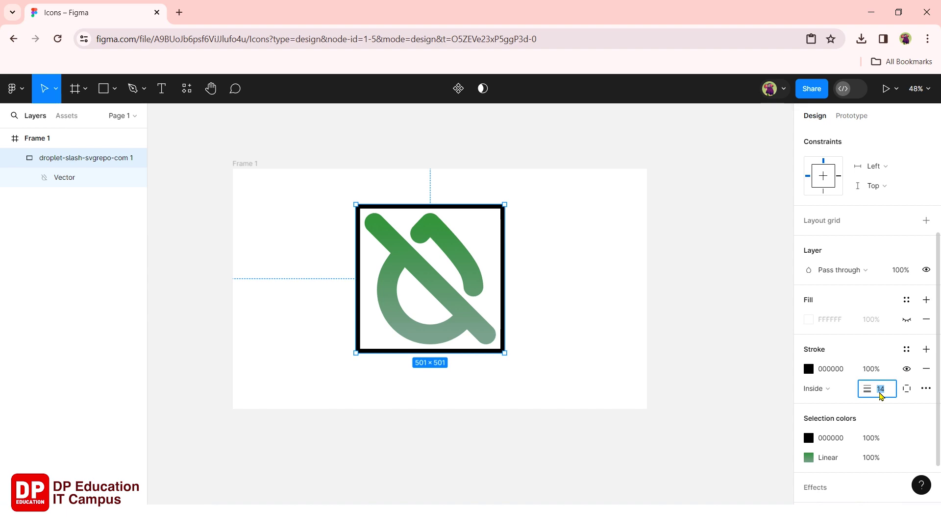
pyautogui.press('Down')
pyautogui.press('Down')
pyautogui.press('Down')
pyautogui.press('Down')
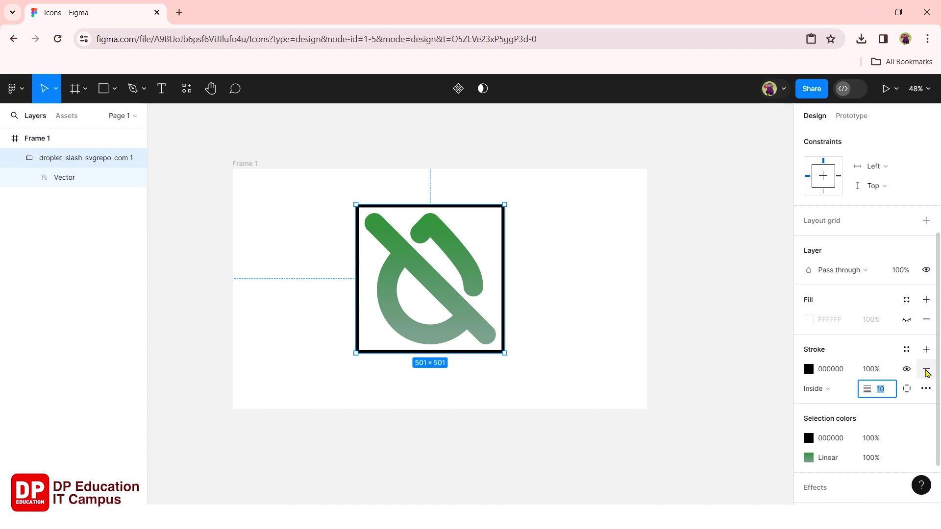
pyautogui.click(925, 372)
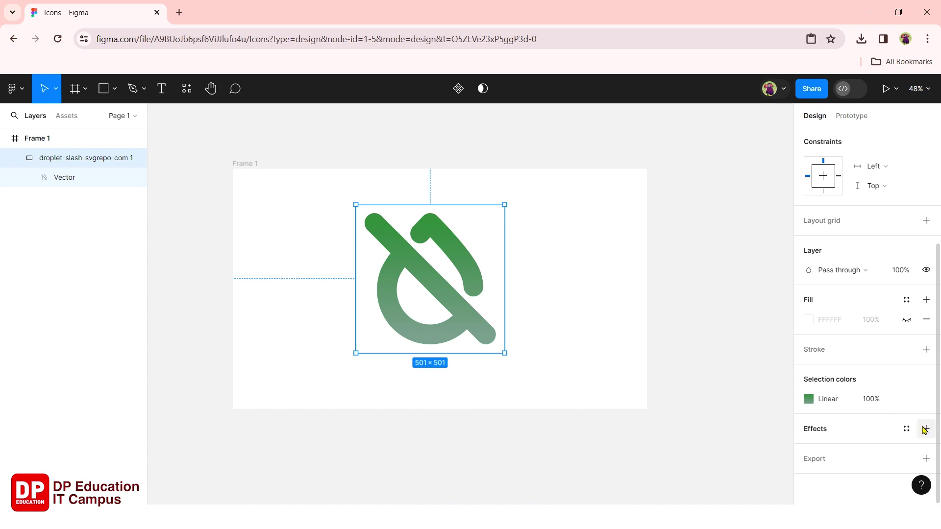
# Set the icon's layer blend mode to Hard light and add an Inner shadow effect.
pyautogui.click(875, 271)
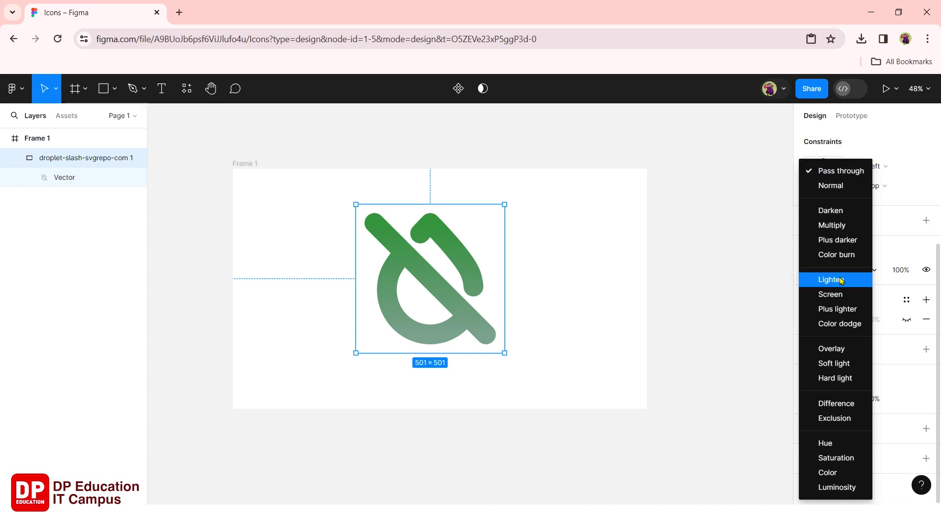
pyautogui.click(836, 378)
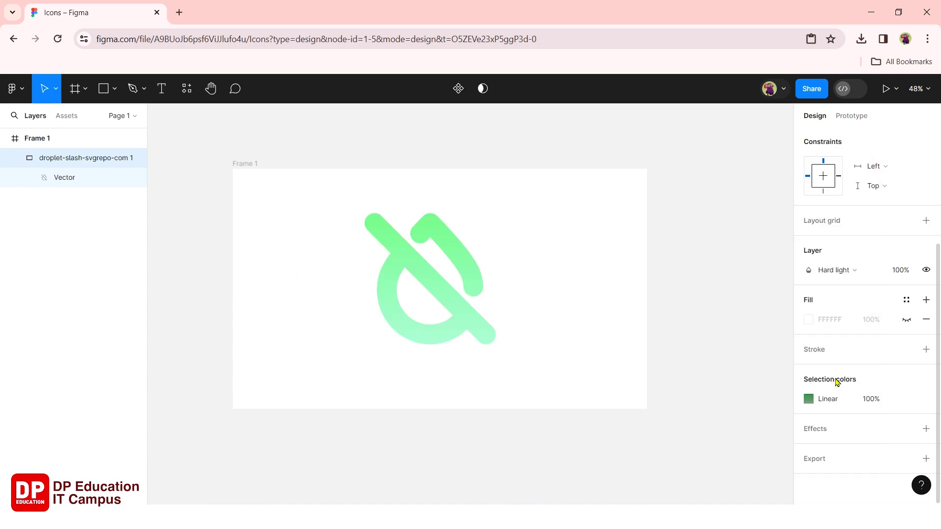
pyautogui.click(926, 429)
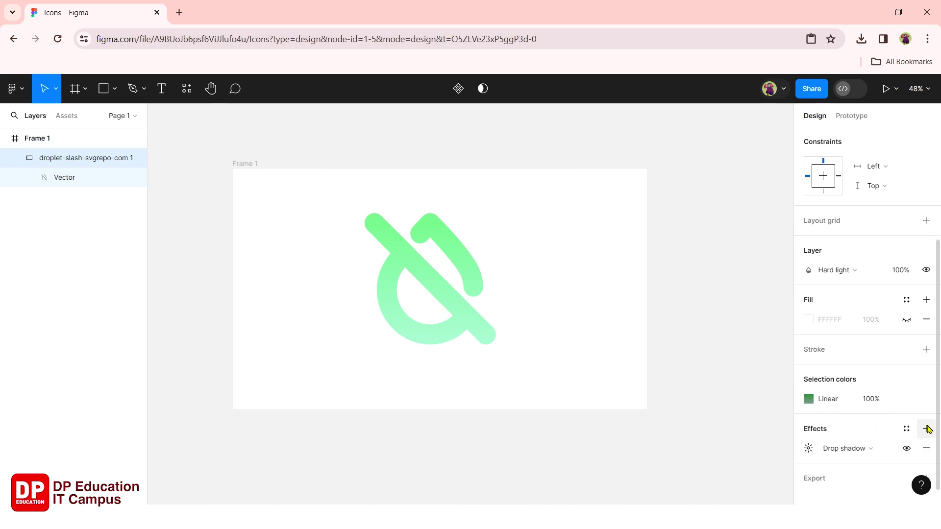
pyautogui.click(889, 455)
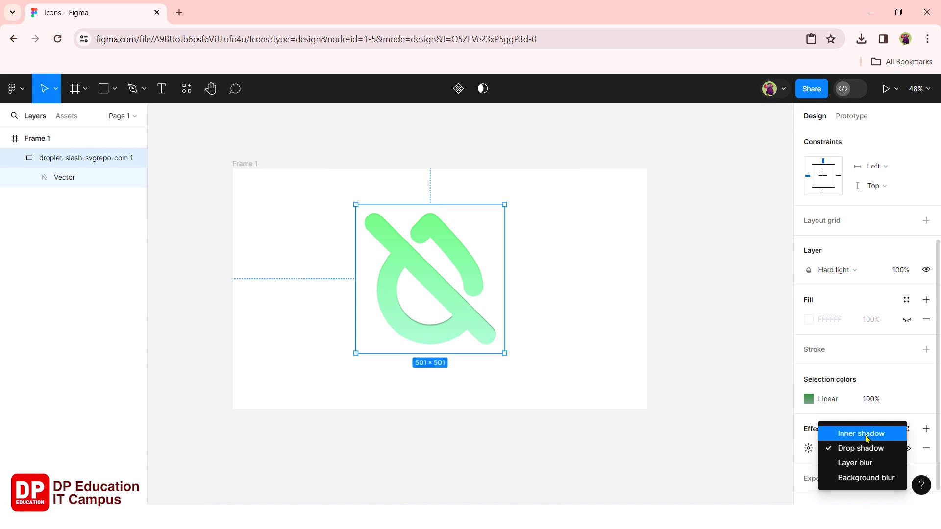
pyautogui.click(866, 439)
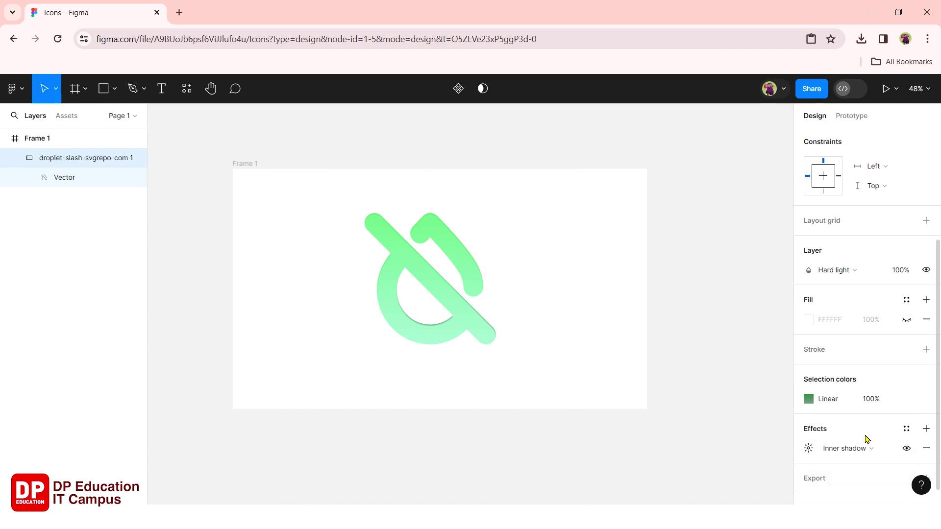
# Give the inner shadow an X offset of 12 and a Y offset of 12.
pyautogui.click(812, 451)
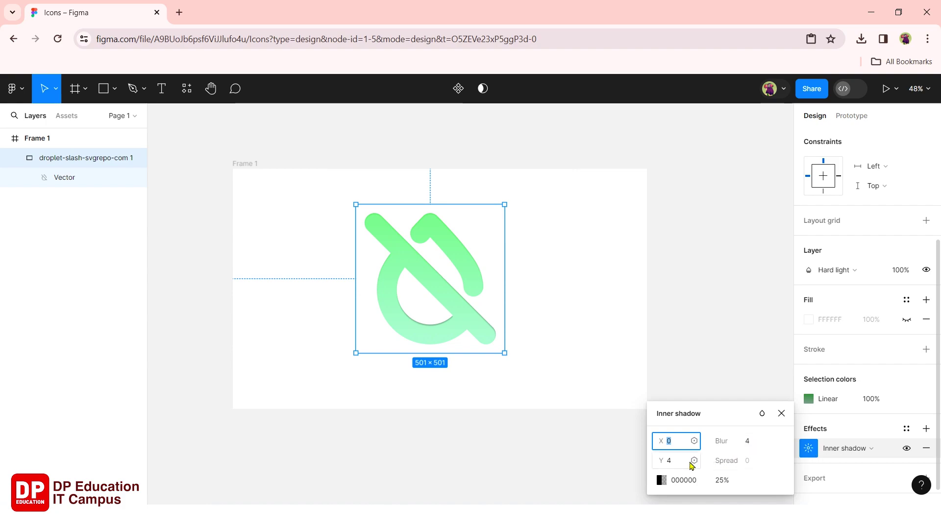
pyautogui.press('Up')
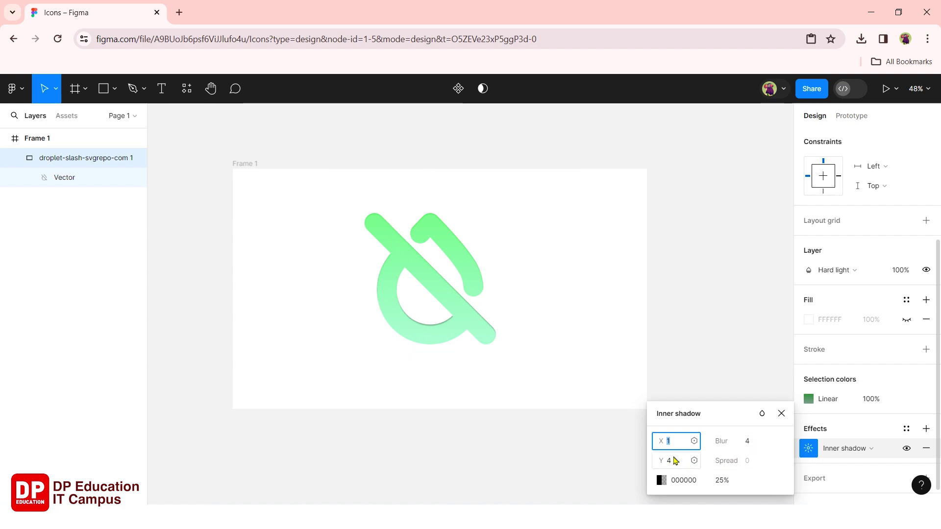
pyautogui.press('Up')
pyautogui.hotkey('shift', 'Up')
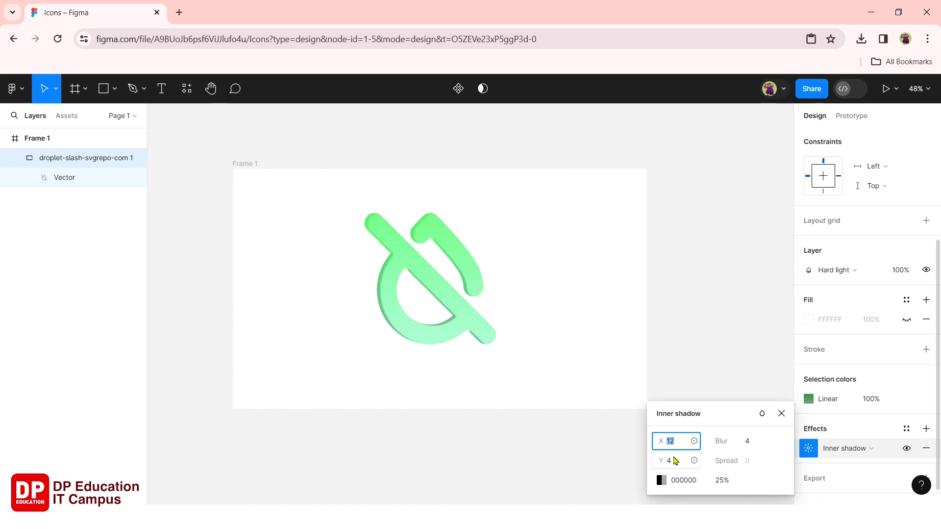
pyautogui.click(675, 460)
pyautogui.press('Up')
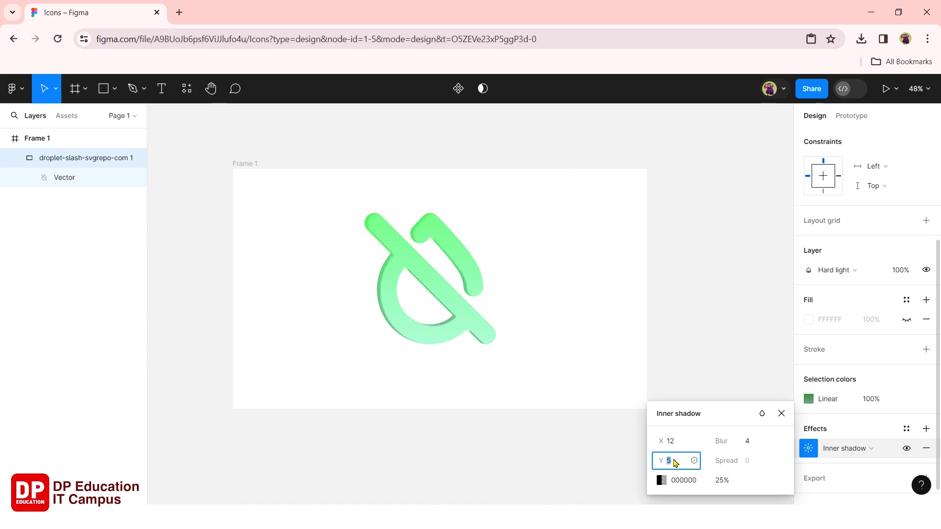
pyautogui.write('12')
pyautogui.press('Return')
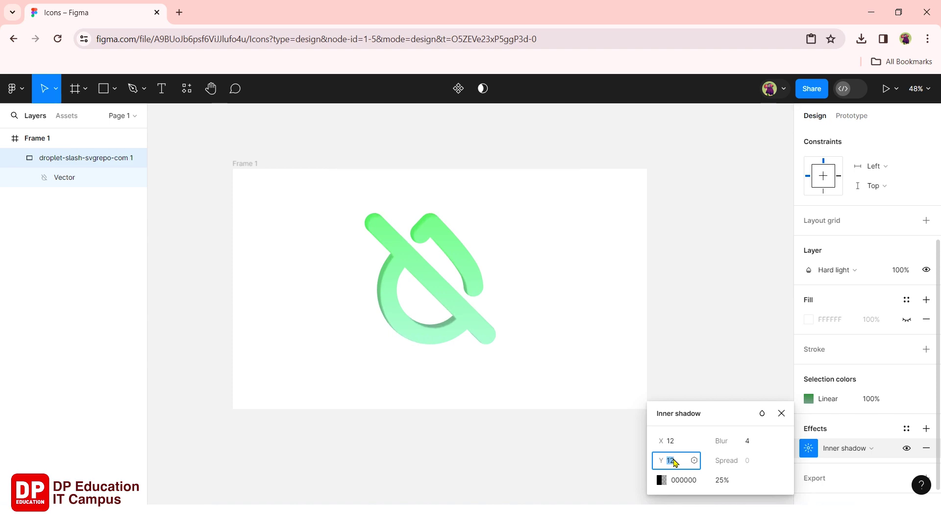
# Set the inner shadow's blur to 10 and raise its Y offset to 15.
pyautogui.click(754, 447)
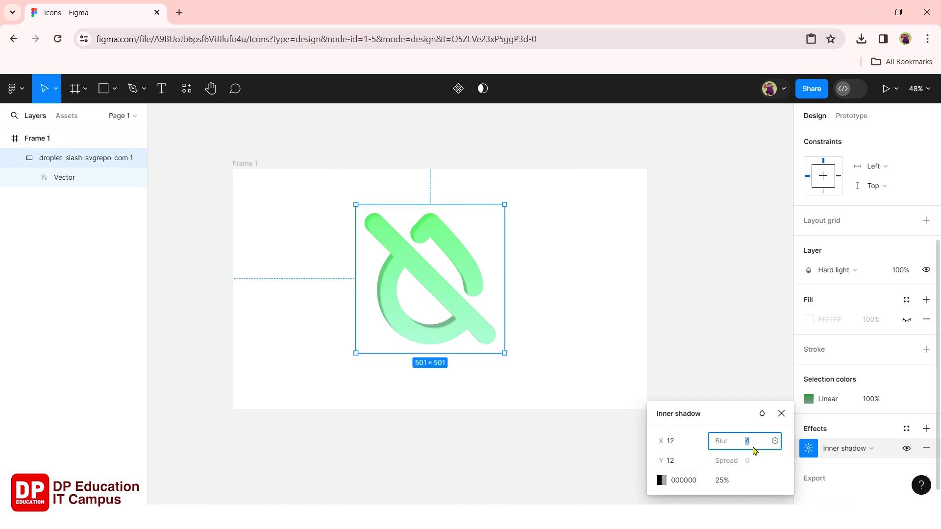
pyautogui.write('10')
pyautogui.press('Return')
pyautogui.click(754, 460)
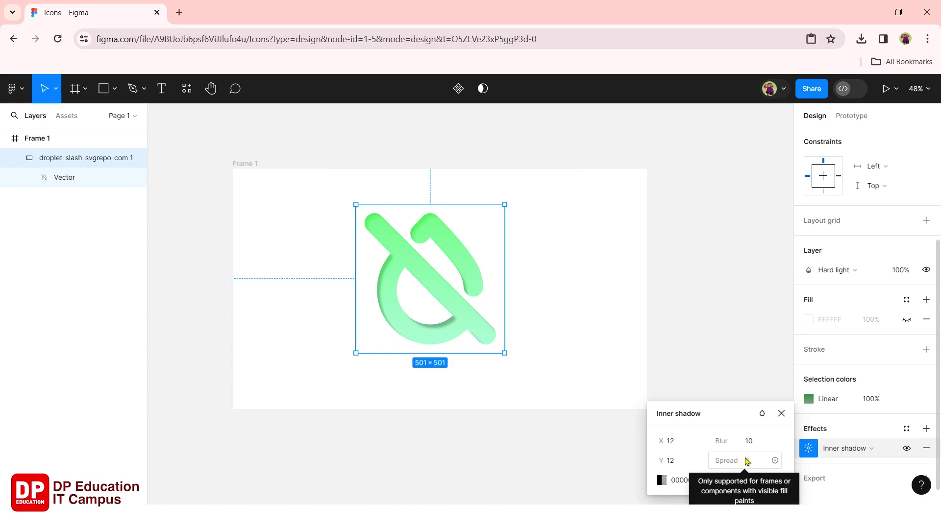
pyautogui.click(674, 466)
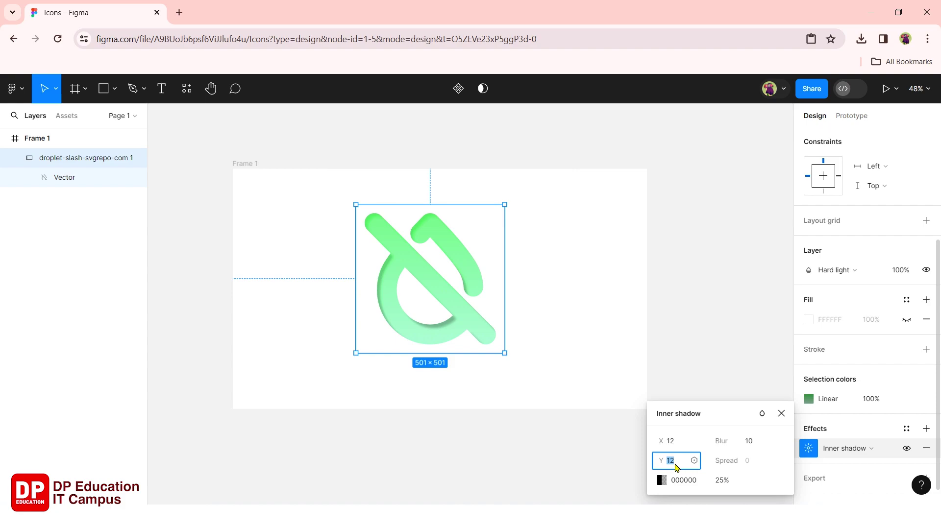
pyautogui.press('Up')
pyautogui.press('Up')
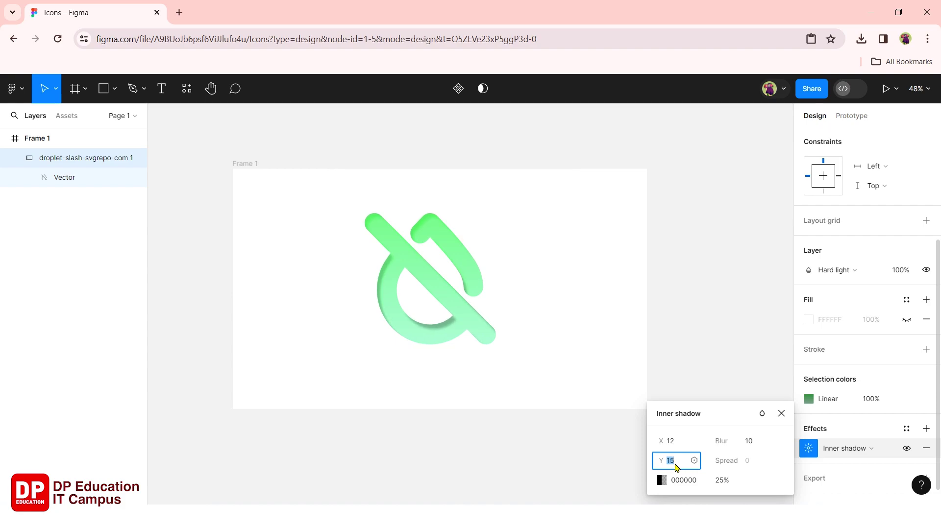
pyautogui.click(782, 416)
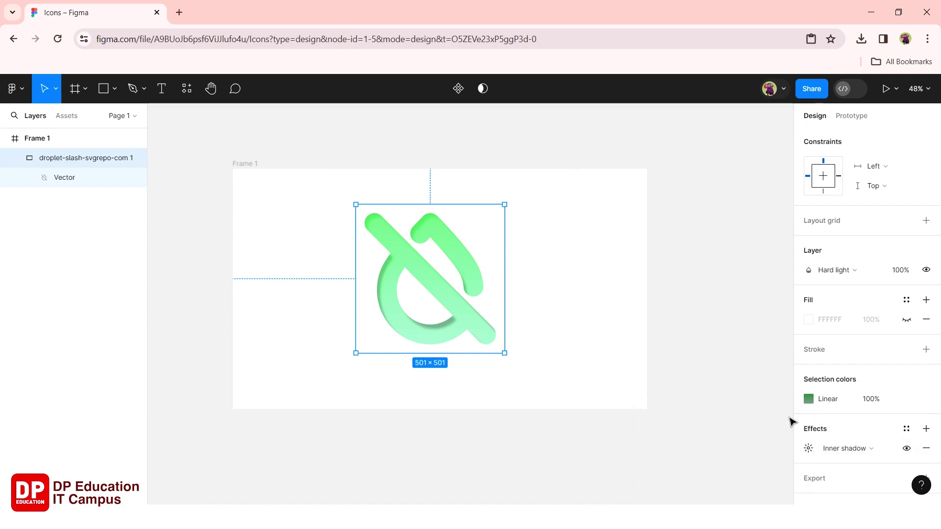
pyautogui.scroll(-1, 854, 376)
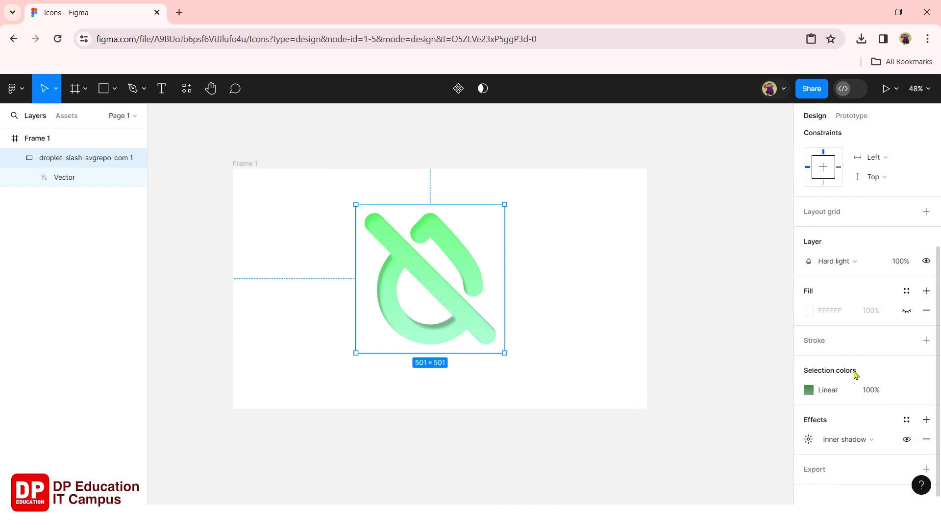
pyautogui.scroll(3, 854, 376)
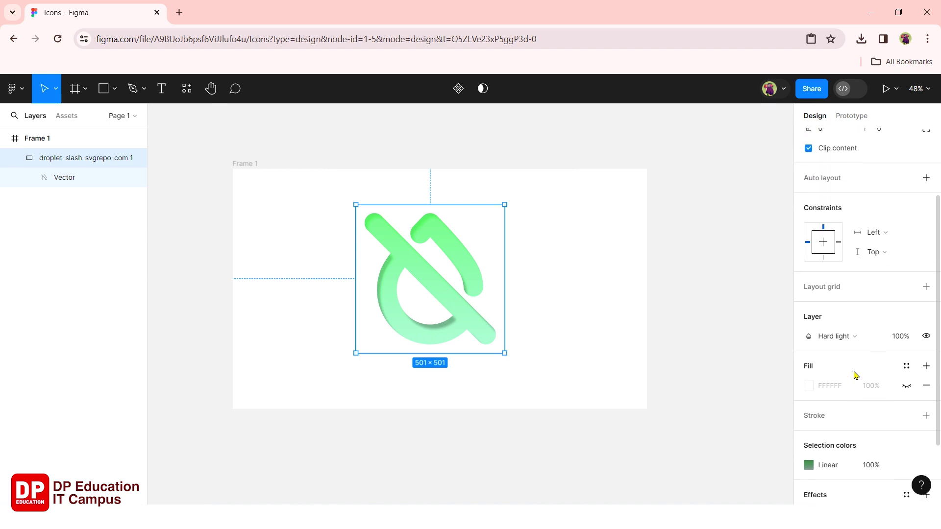
pyautogui.scroll(-2, 855, 376)
pyautogui.scroll(-1, 854, 375)
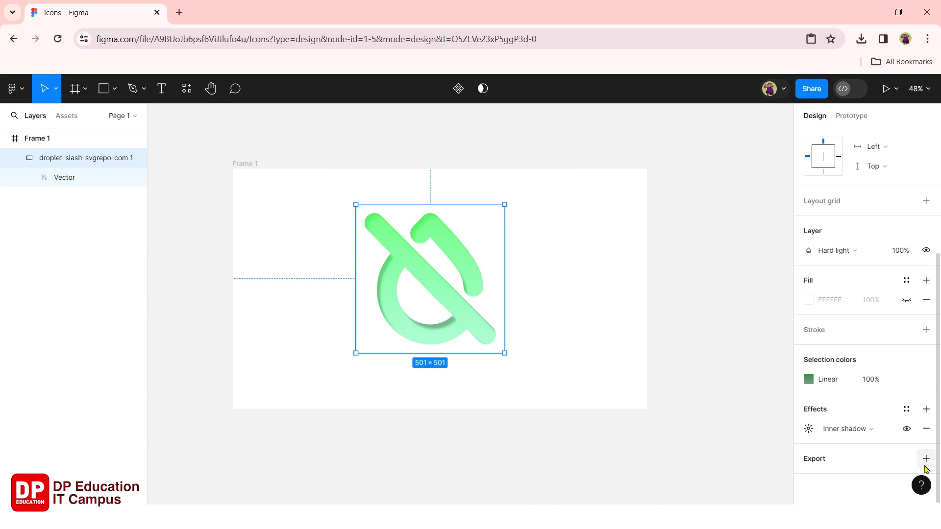
pyautogui.moveTo(867, 378)
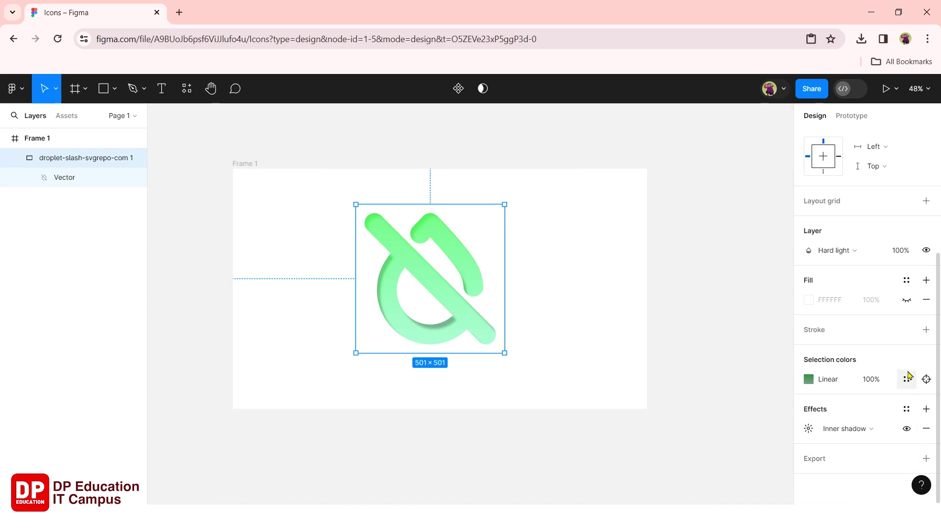
# Add a 1x PNG export setting to the icon and expand its preview.
pyautogui.click(926, 459)
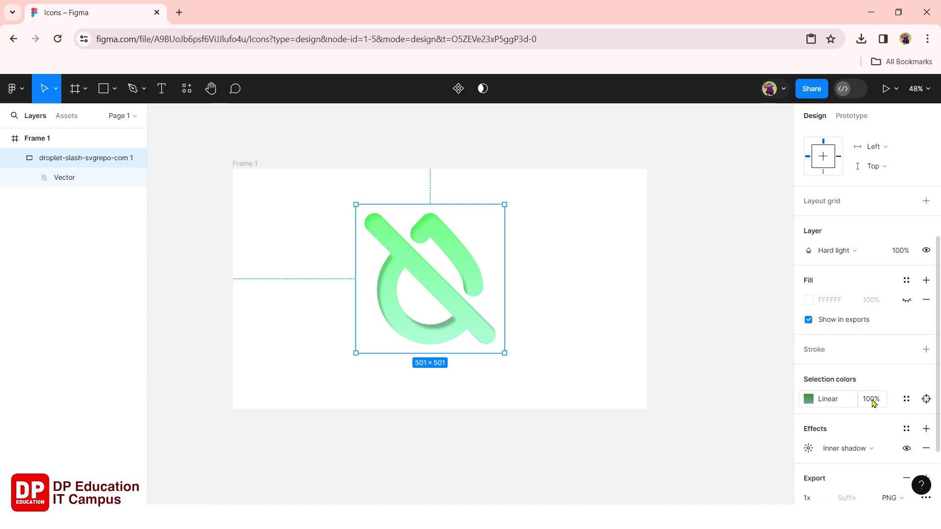
pyautogui.scroll(-3, 871, 401)
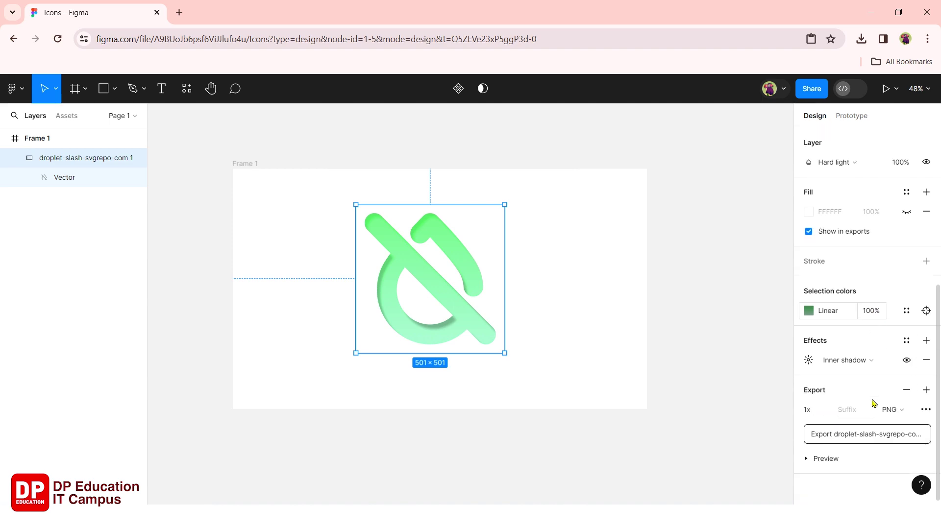
pyautogui.click(910, 412)
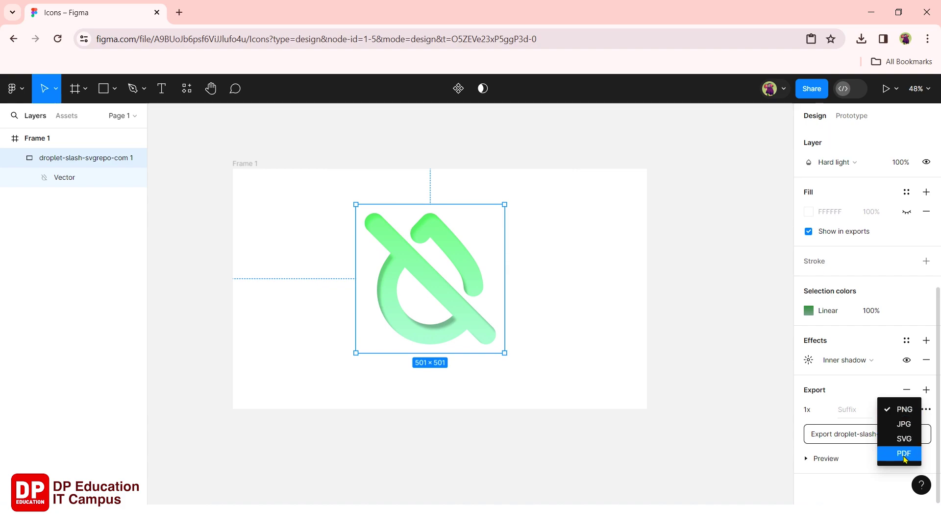
pyautogui.click(898, 411)
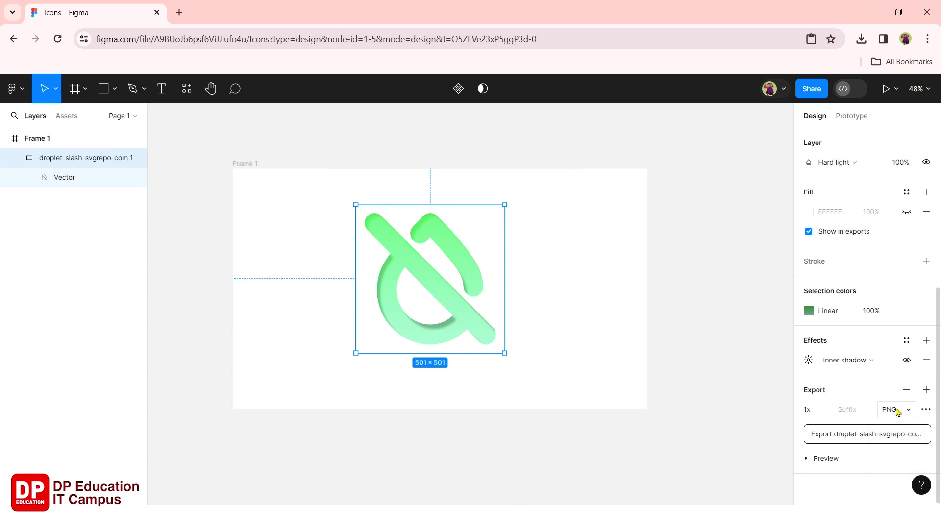
pyautogui.click(815, 459)
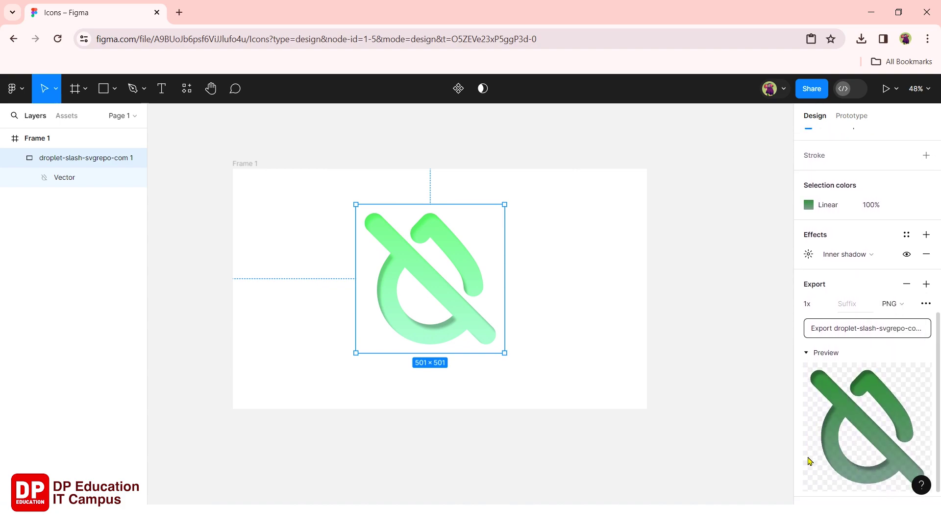
pyautogui.click(598, 331)
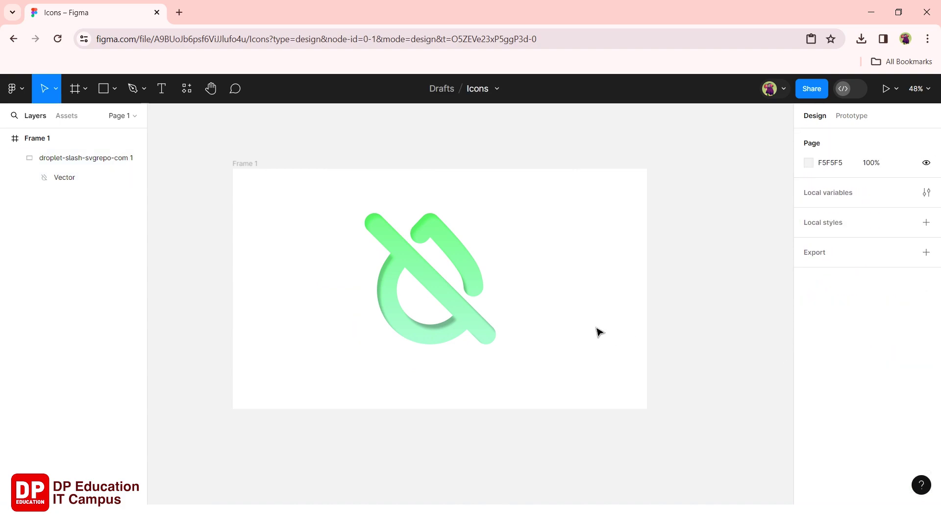
pyautogui.click(474, 328)
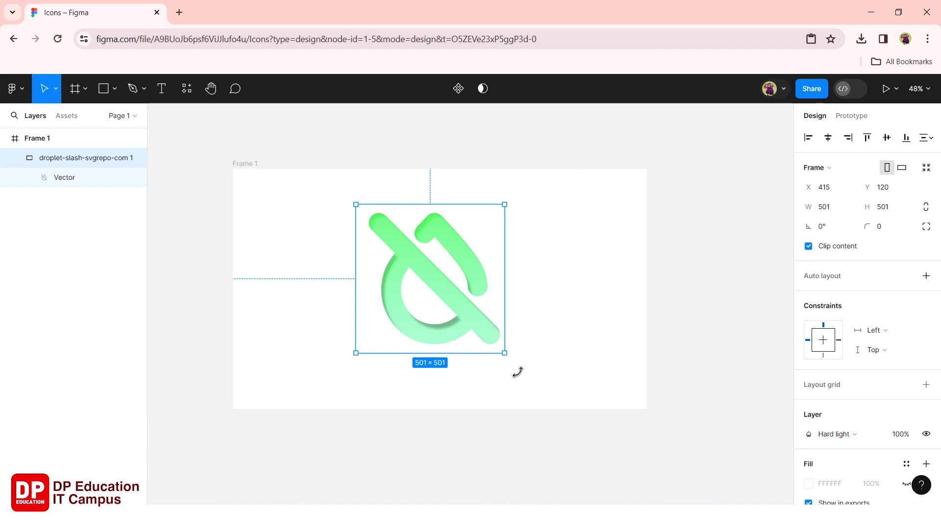
pyautogui.moveTo(518, 370)
pyautogui.mouseDown()
pyautogui.moveTo(498, 400)
pyautogui.moveTo(516, 402)
pyautogui.mouseUp()
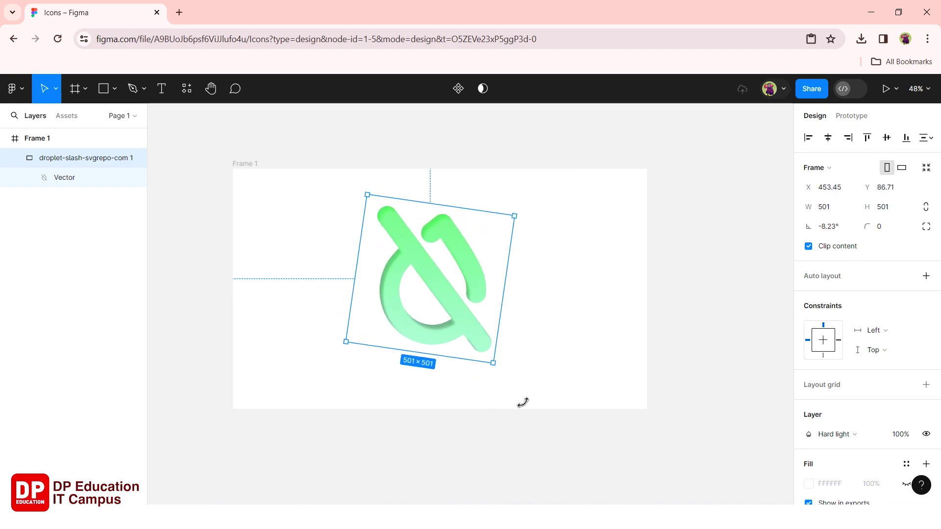
pyautogui.moveTo(516, 402); pyautogui.dragTo(563, 377)
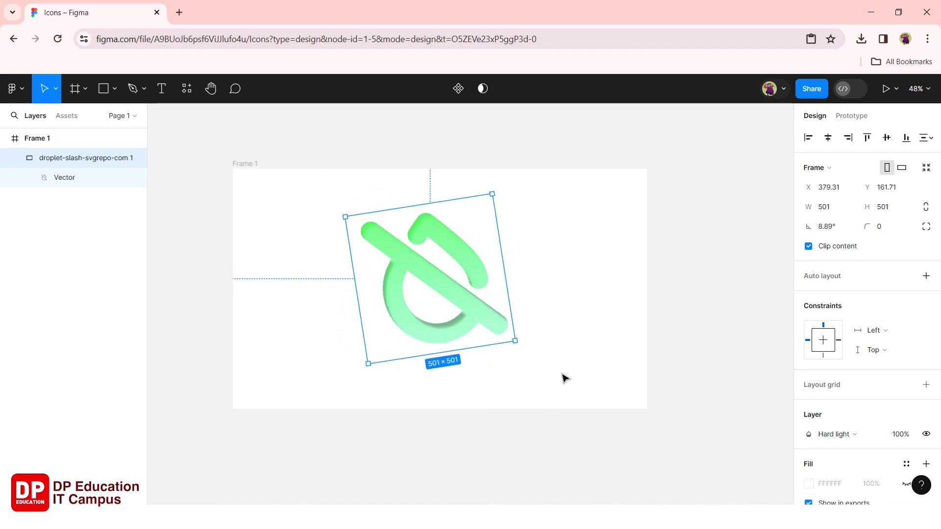
pyautogui.click(825, 231)
pyautogui.write('0')
pyautogui.press('Return')
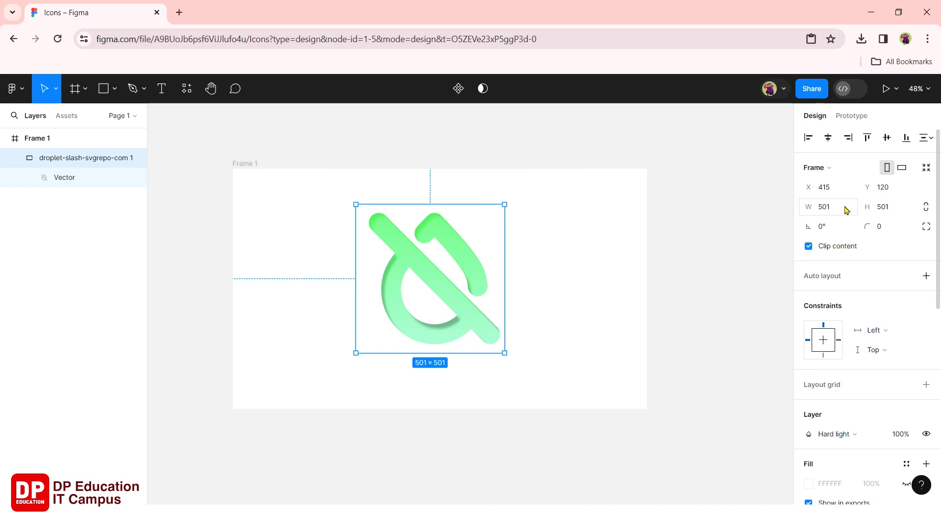
# Try different icon widths, then reset the width to 501.
pyautogui.click(847, 209)
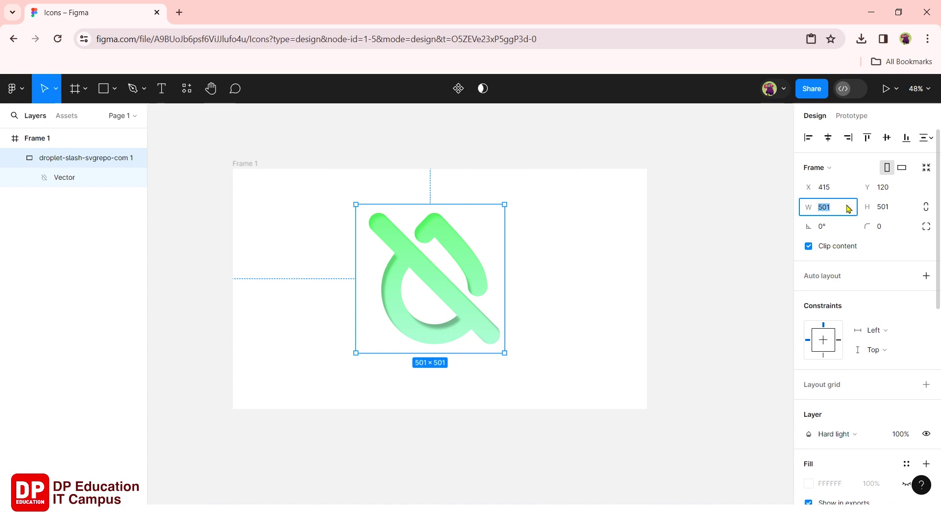
pyautogui.press('Up')
pyautogui.press('Up')
pyautogui.press('Up')
pyautogui.press('Up')
pyautogui.press('Up')
pyautogui.press('Up')
pyautogui.press('Up')
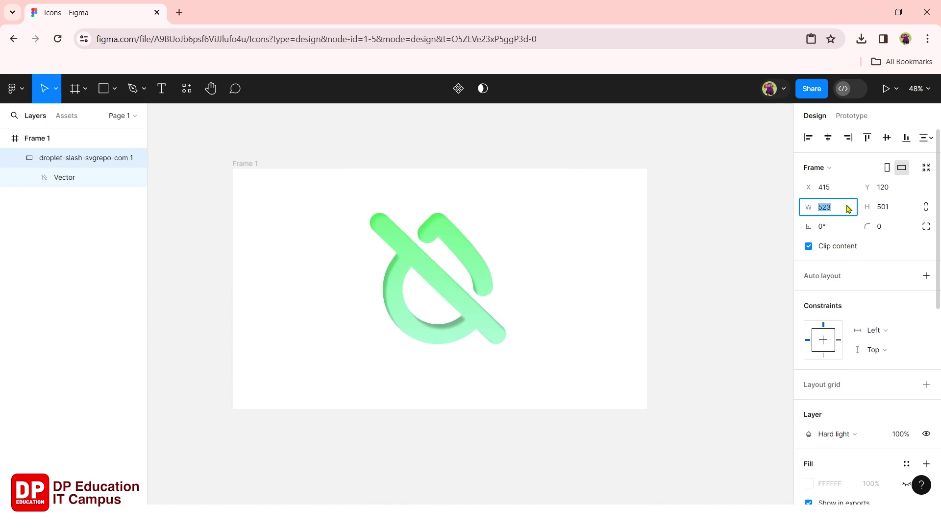
pyautogui.press('Up')
pyautogui.press('Up')
pyautogui.press('Up')
pyautogui.press('Up')
pyautogui.press('Up')
pyautogui.press('Up')
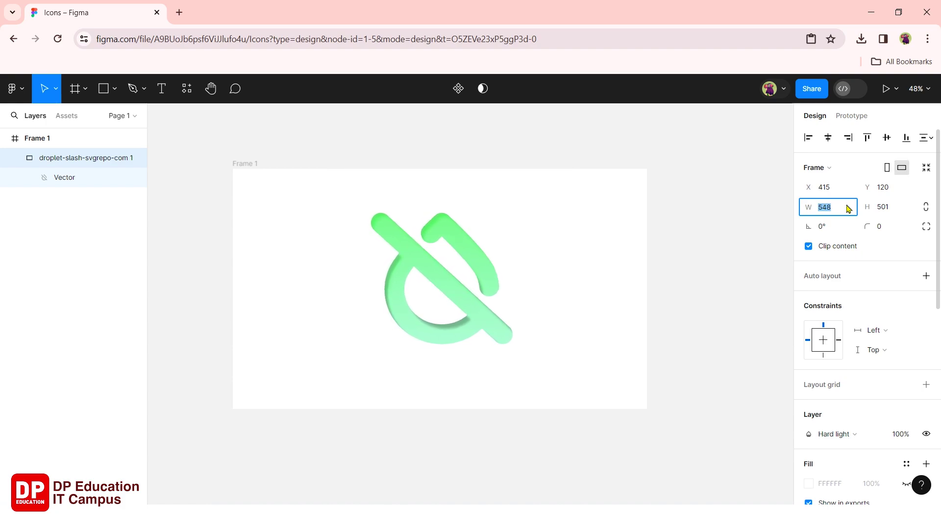
pyautogui.press('Down')
pyautogui.press('Down')
pyautogui.press('Down')
pyautogui.press('Down')
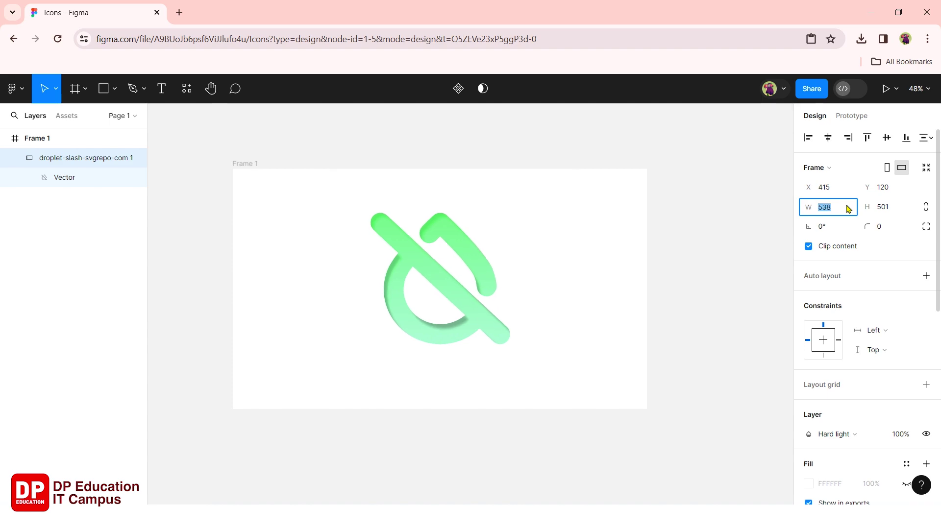
pyautogui.press('Up')
pyautogui.press('Up')
pyautogui.press('Up')
pyautogui.press('Down')
pyautogui.press('Down')
pyautogui.press('Down')
pyautogui.press('Up')
pyautogui.press('Up')
pyautogui.press('Up')
pyautogui.press('Up')
pyautogui.press('Up')
pyautogui.press('Up')
pyautogui.click(889, 214)
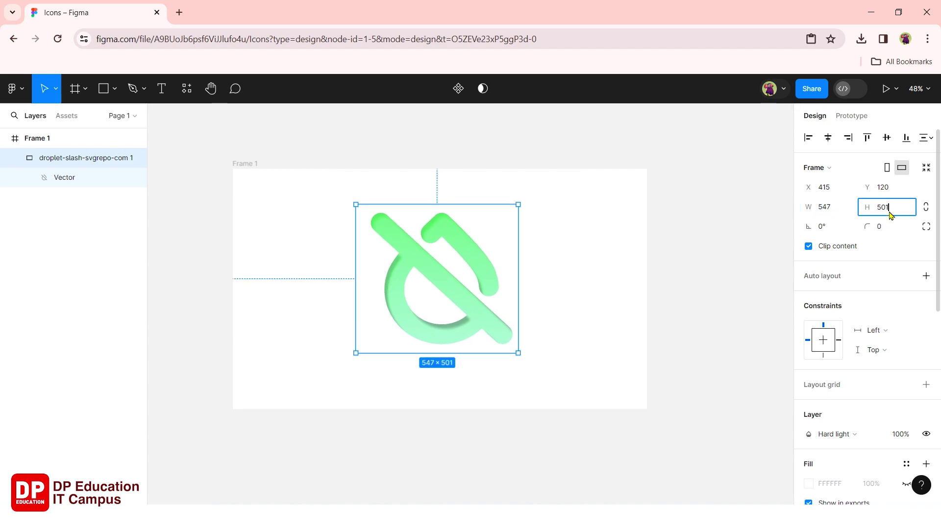
pyautogui.click(835, 213)
pyautogui.doubleClick(835, 213)
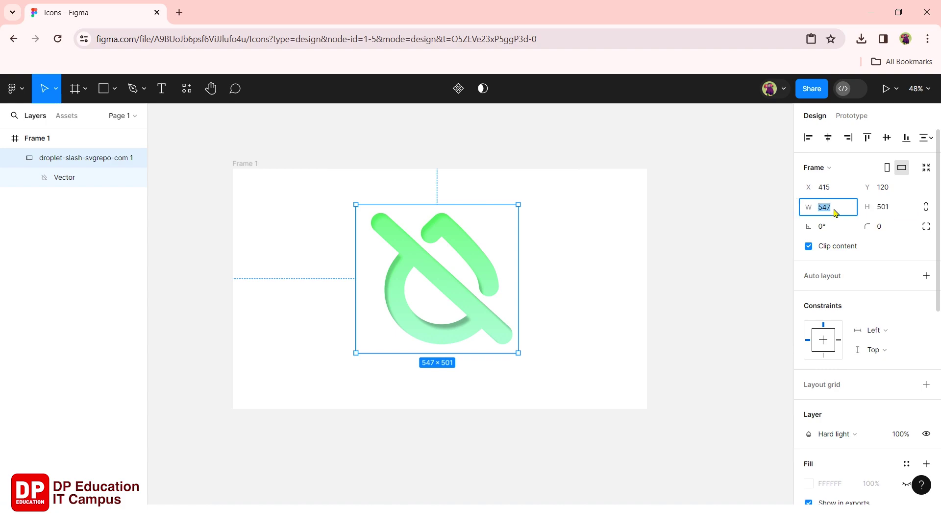
pyautogui.write('501')
pyautogui.press('Return')
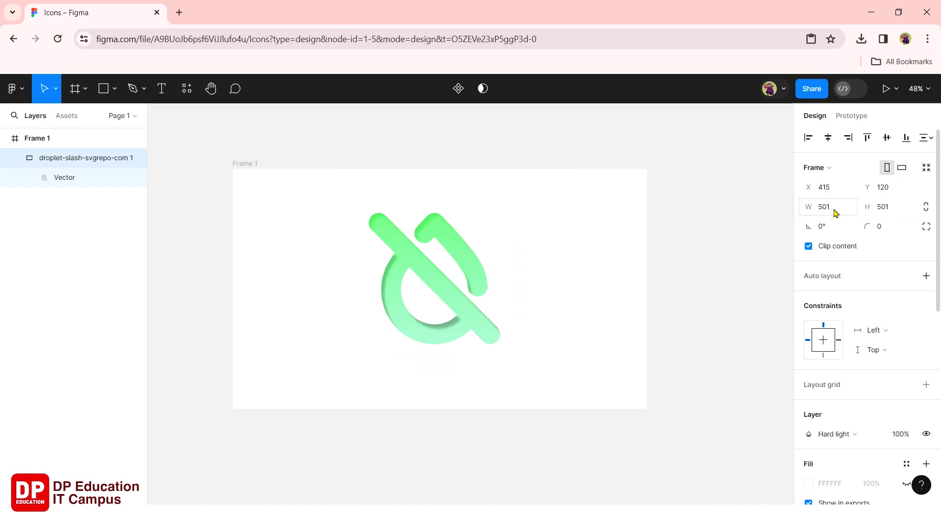
# Lock proportions and resize the icon frame to 516×516.
pyautogui.click(928, 211)
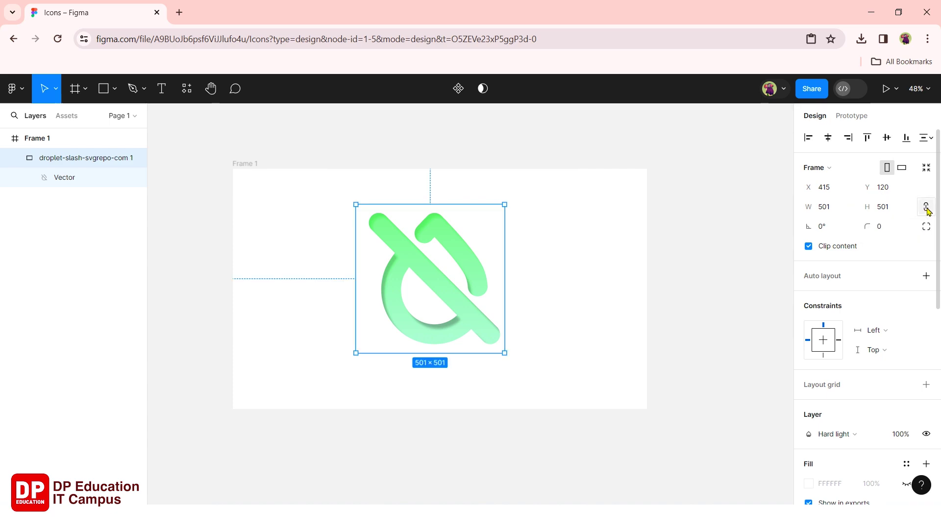
pyautogui.click(839, 210)
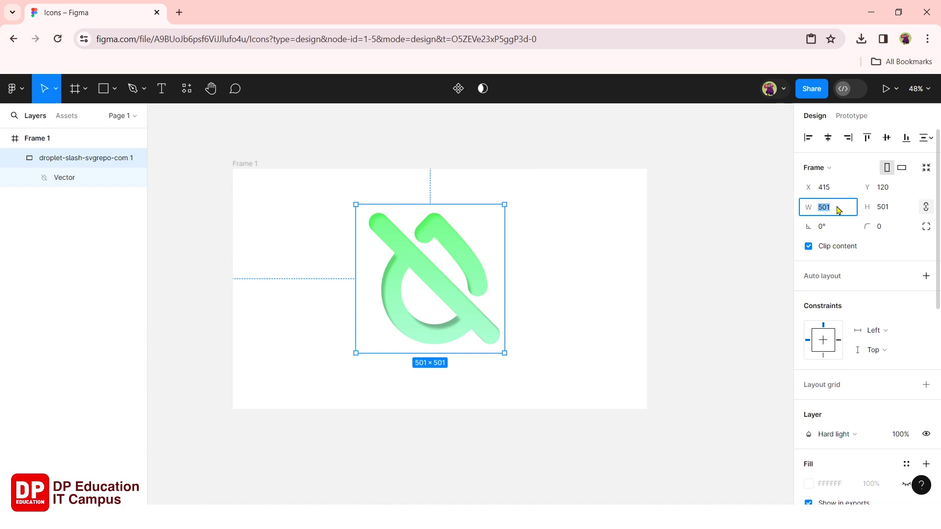
pyautogui.write('520')
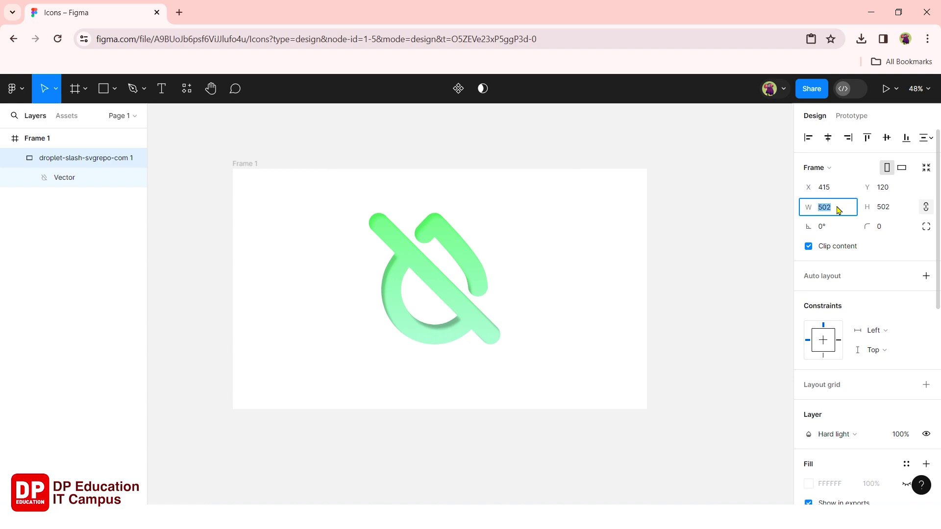
pyautogui.press('Return')
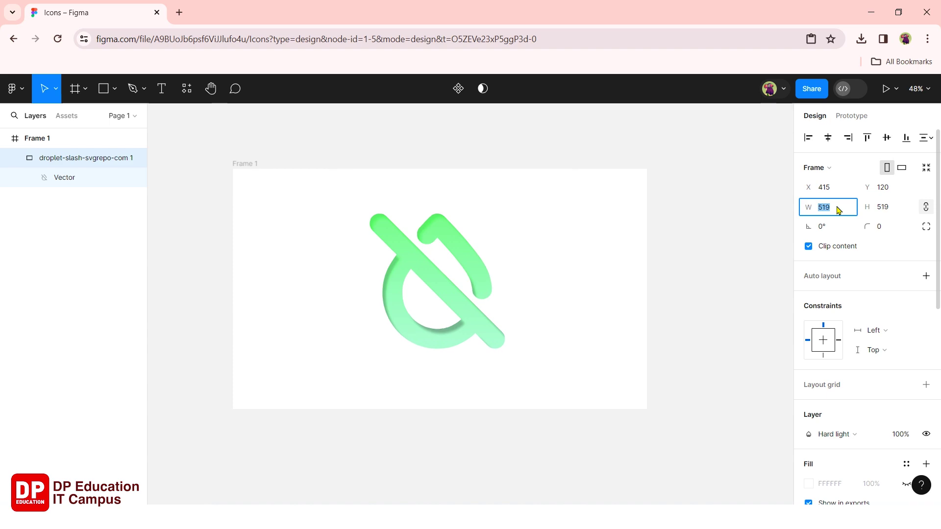
pyautogui.write('516')
pyautogui.press('Return')
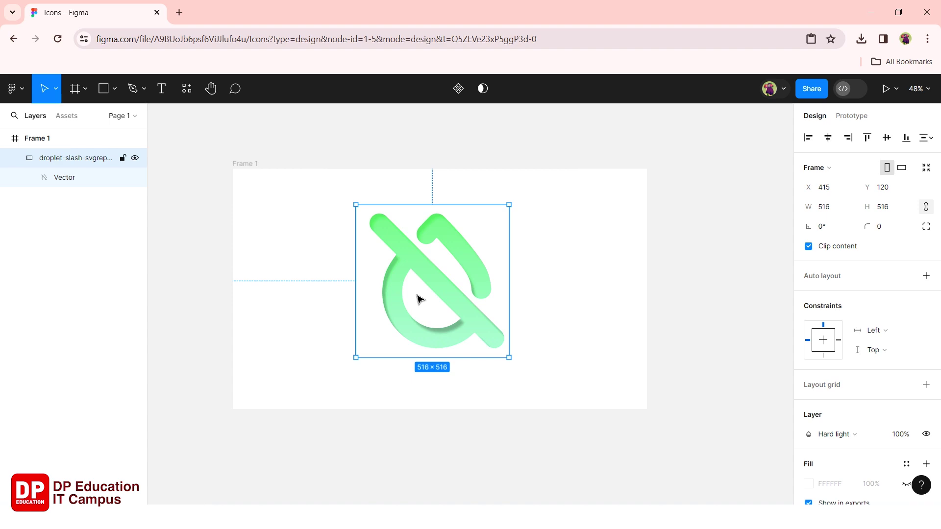
# Drag the droplet-slash icon to Frame 1's upper right and deselect it.
pyautogui.moveTo(73, 157)
pyautogui.moveTo(438, 291); pyautogui.dragTo(547, 267)
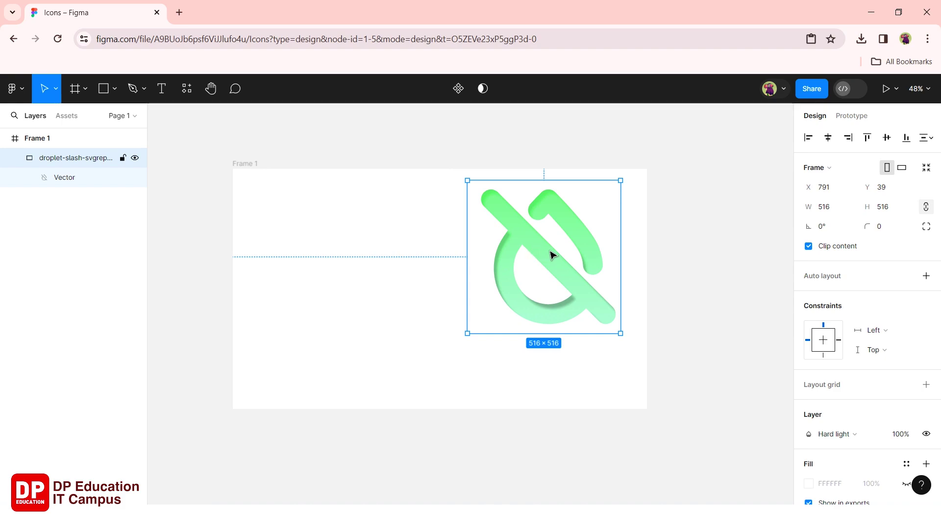
pyautogui.click(286, 347)
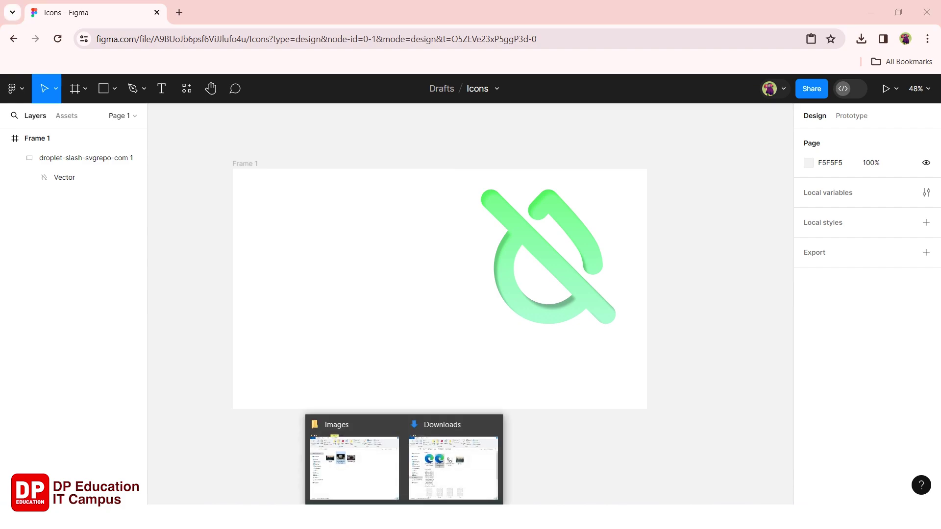
# Bring up the Downloads window and drag the cloud-arrow-down SVG into Frame 1.
pyautogui.click(437, 489)
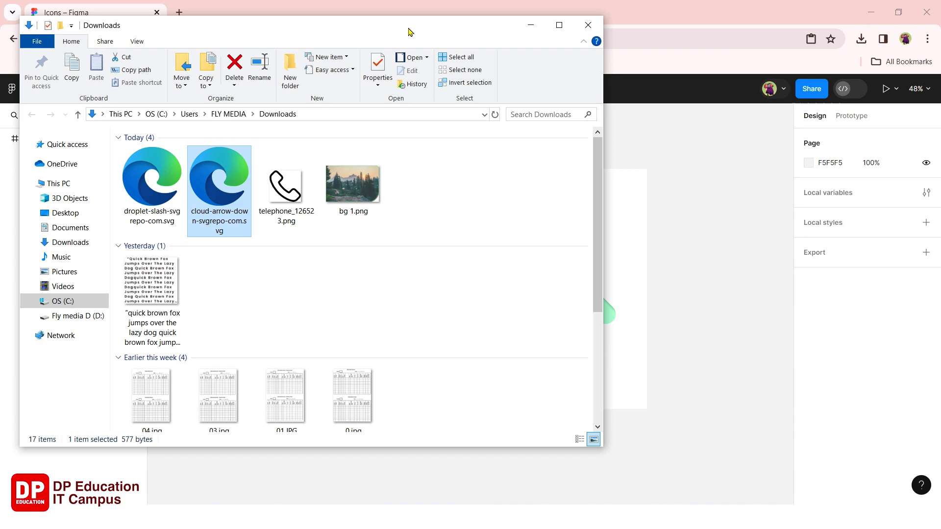
pyautogui.moveTo(449, 28); pyautogui.dragTo(848, 73)
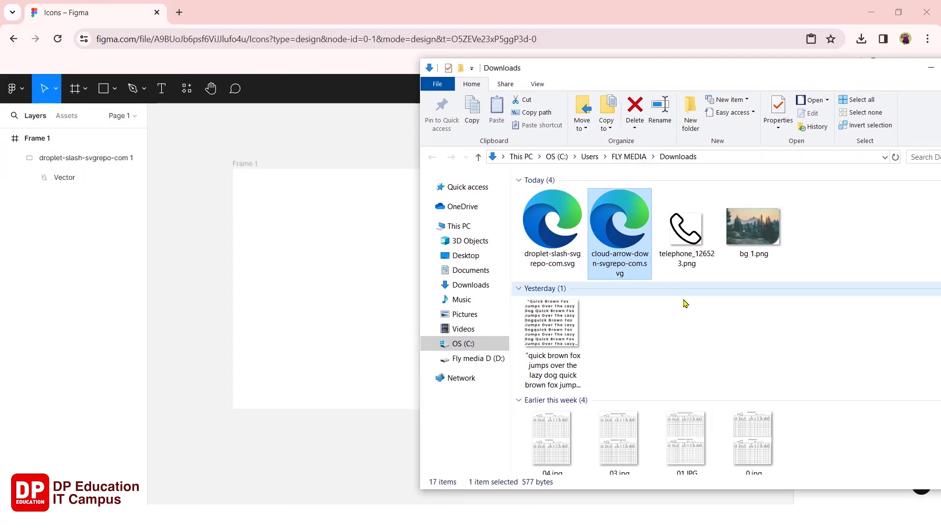
pyautogui.moveTo(684, 303)
pyautogui.mouseDown()
pyautogui.moveTo(626, 235)
pyautogui.moveTo(349, 269)
pyautogui.moveTo(363, 306)
pyautogui.mouseUp()
pyautogui.click(664, 311)
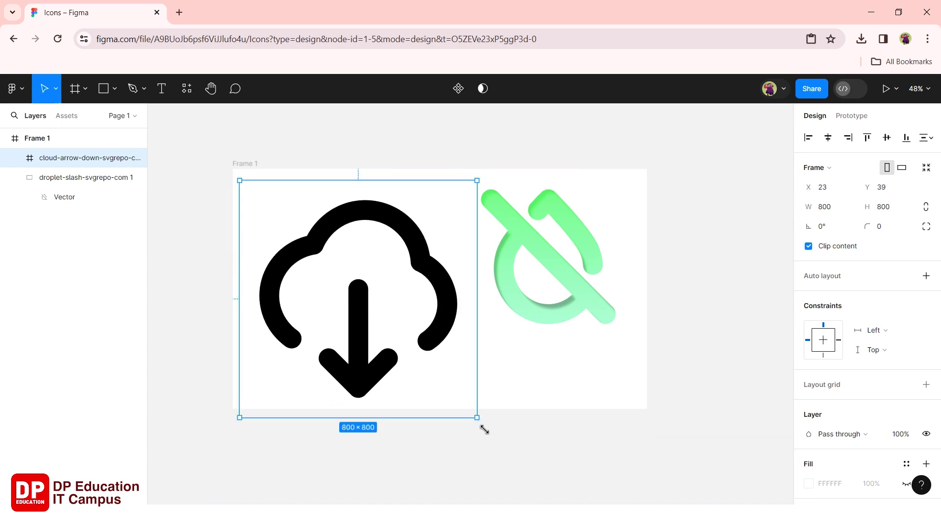
# Delete the imported cloud-arrow frame and bring the Figma design back to the front.
pyautogui.moveTo(480, 427); pyautogui.dragTo(434, 382)
pyautogui.press('Delete')
pyautogui.hotkey('alt', 'Tab')
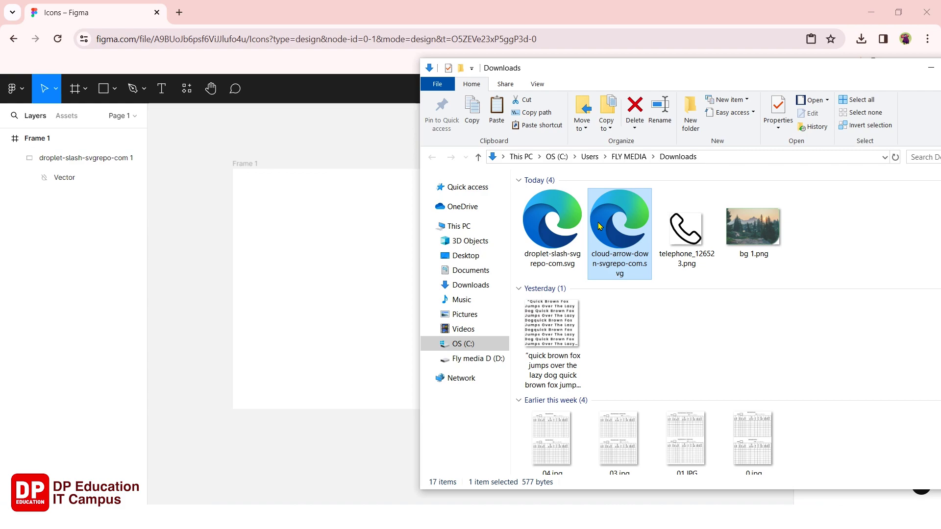
pyautogui.click(319, 250)
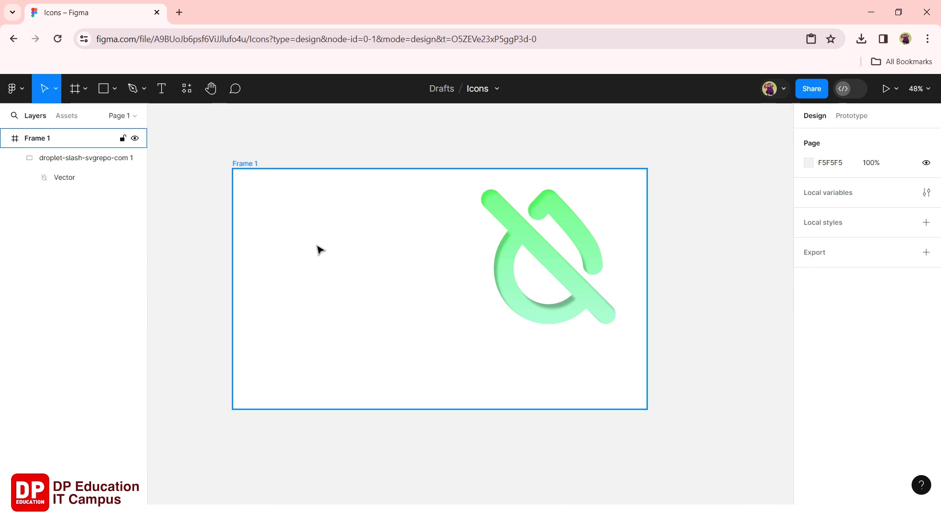
pyautogui.hotkey('ctrl', 'v')
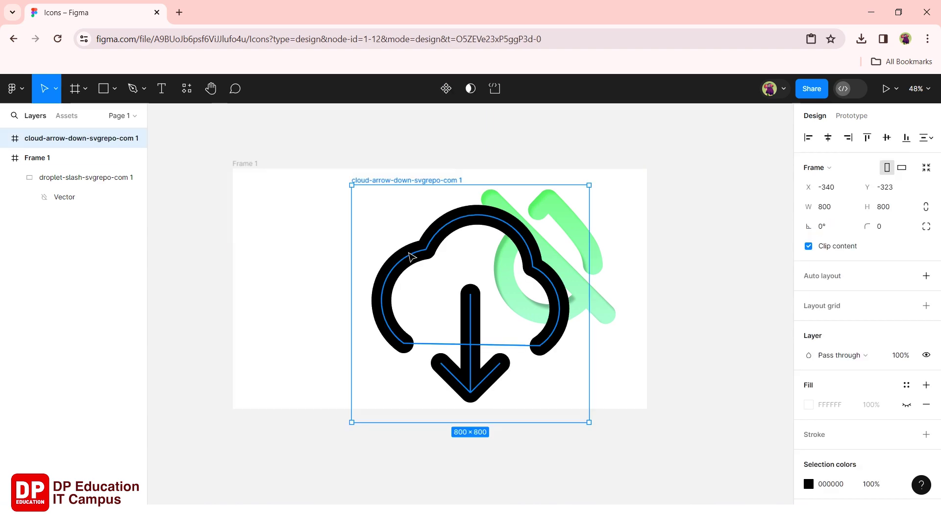
pyautogui.moveTo(412, 258); pyautogui.dragTo(312, 253)
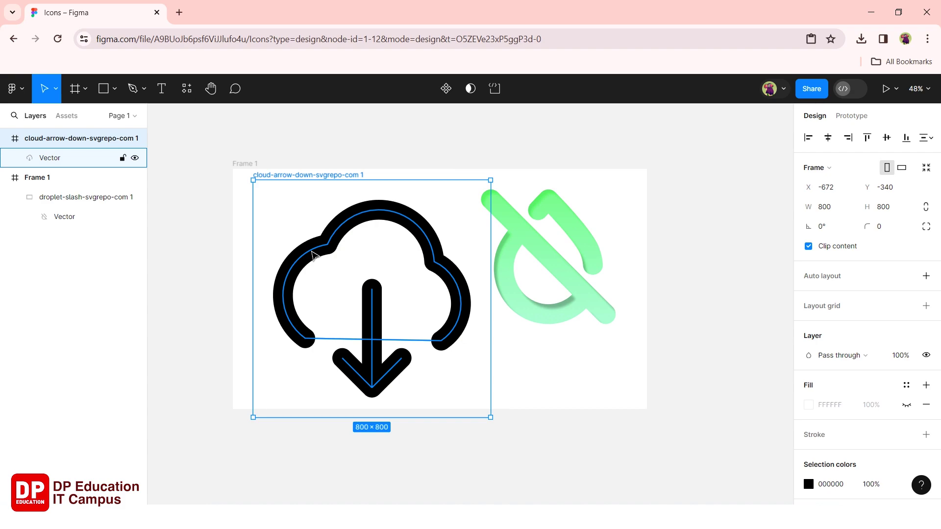
pyautogui.press('Delete')
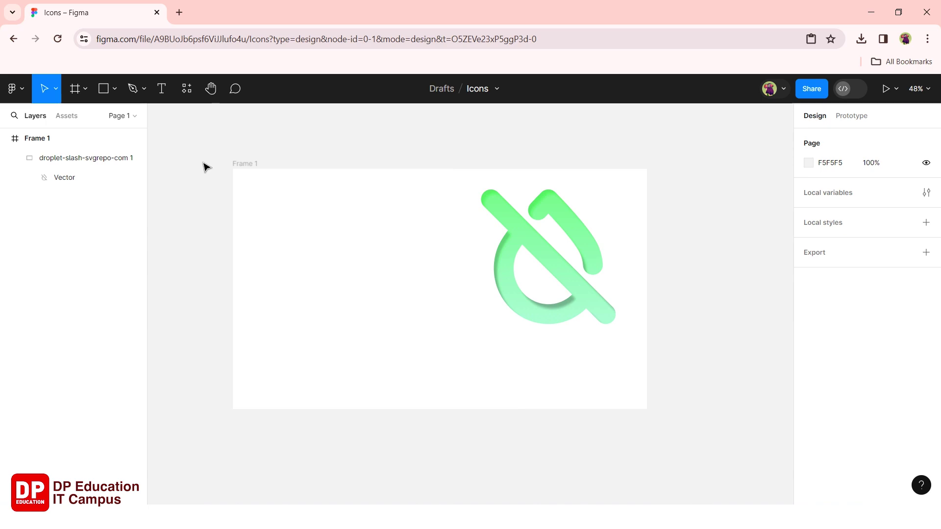
# Open the Resources browser, look through Components and Widgets, and return to the Plugins list.
pyautogui.click(187, 98)
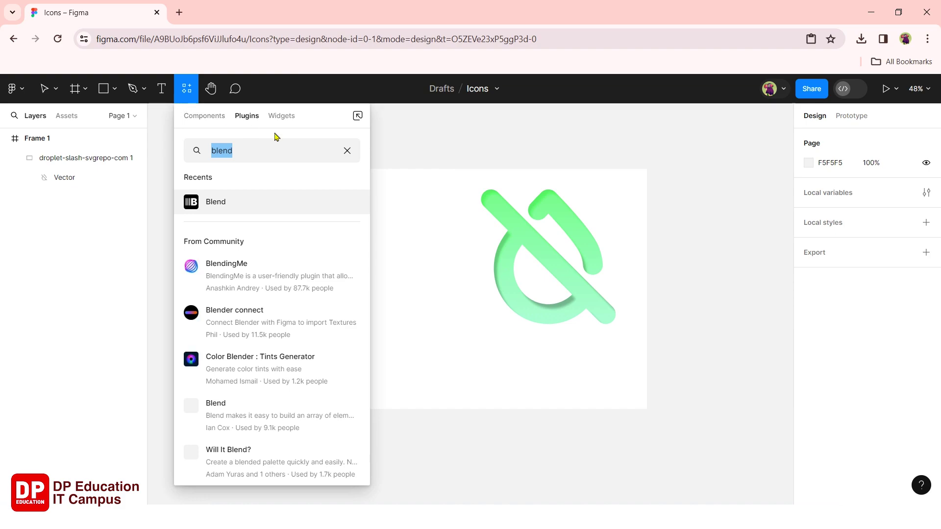
pyautogui.click(347, 151)
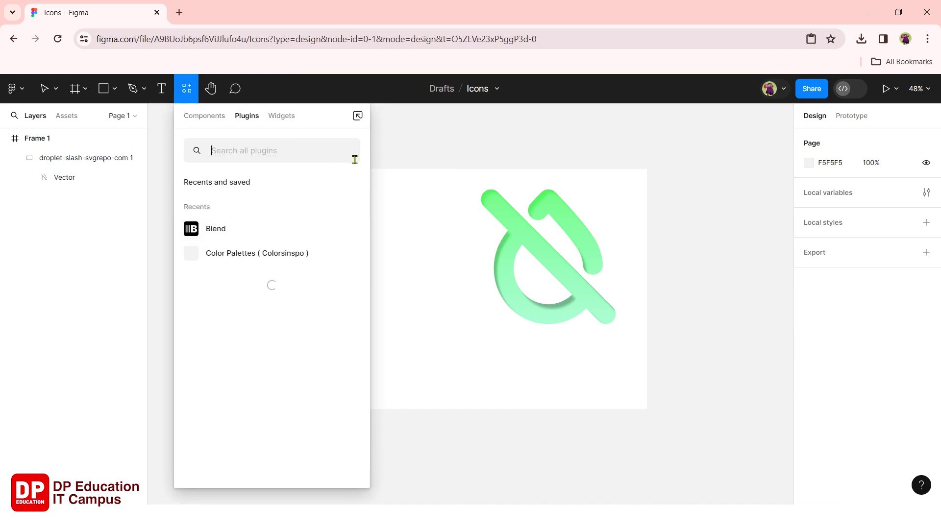
pyautogui.click(446, 156)
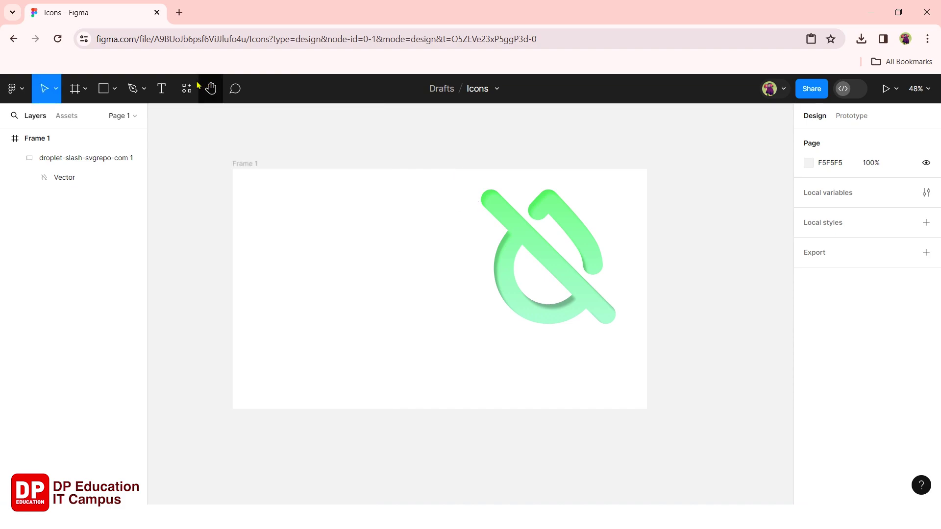
pyautogui.click(187, 89)
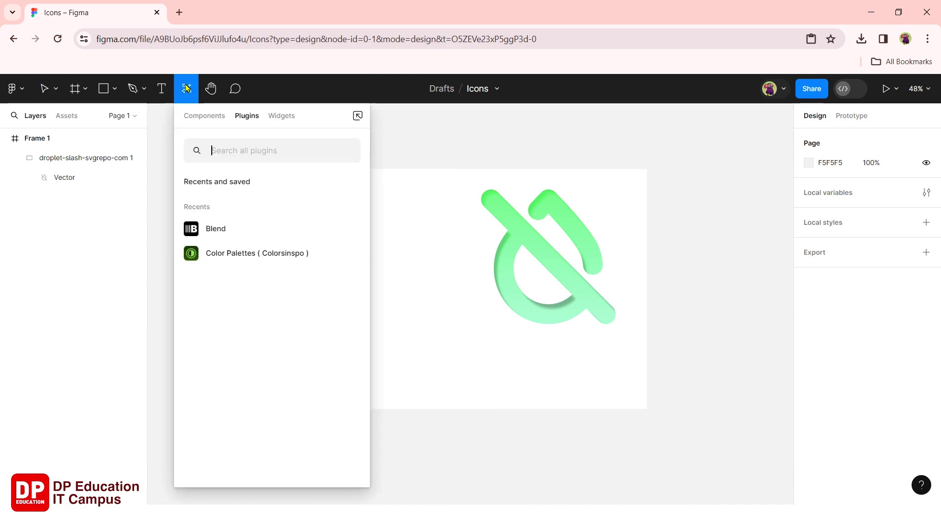
pyautogui.click(203, 118)
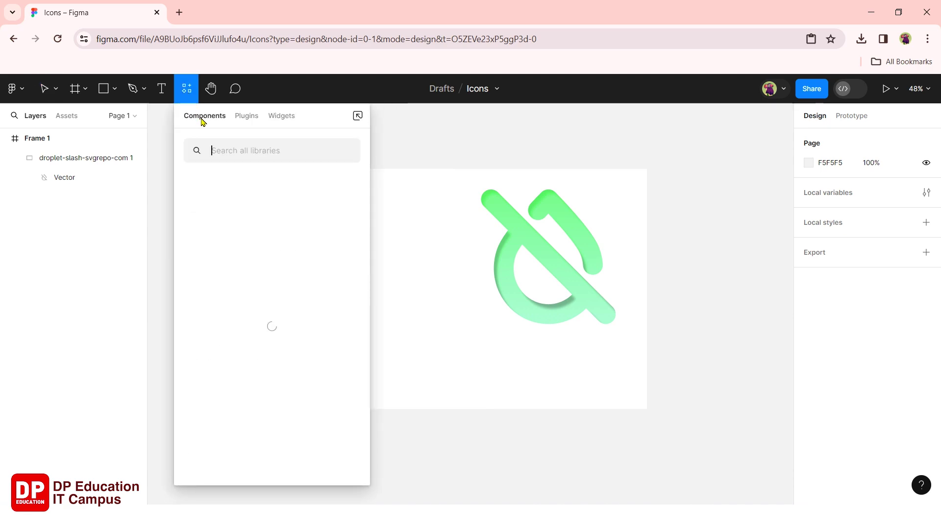
pyautogui.click(247, 117)
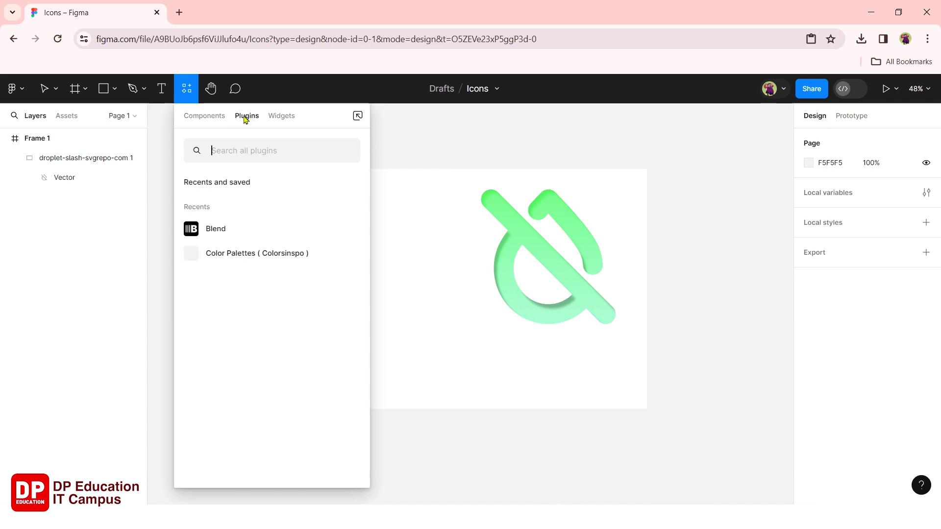
pyautogui.click(280, 117)
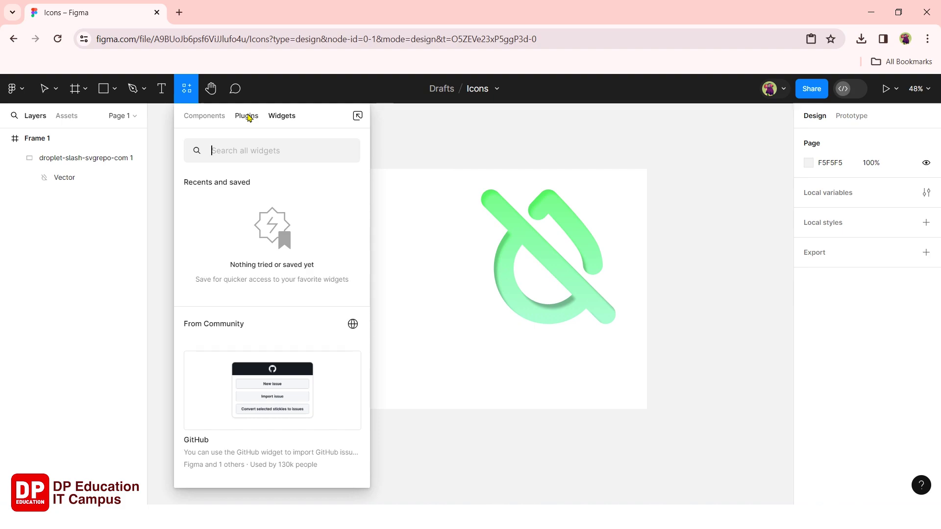
pyautogui.click(248, 116)
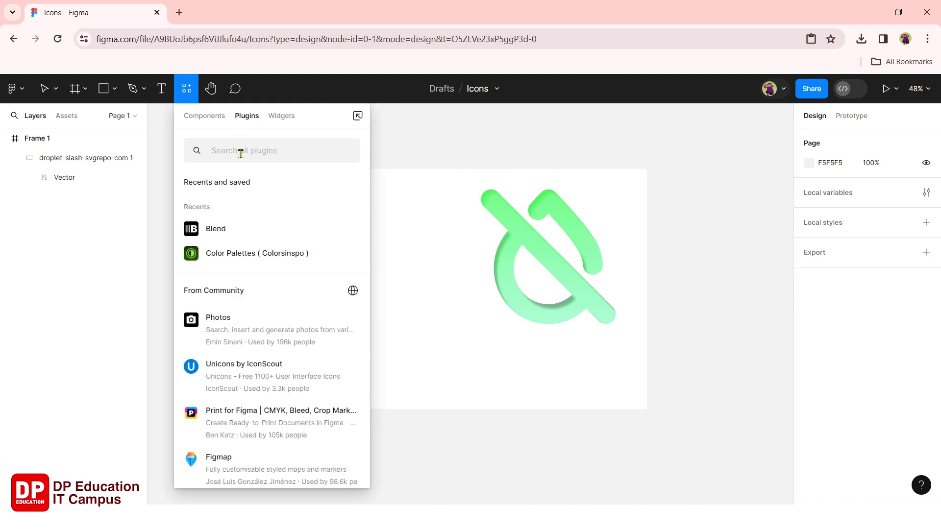
# Search 'icons', launch IconScout, and finish its intro slides, colour palette and drag-and-drop tips.
pyautogui.write('icons')
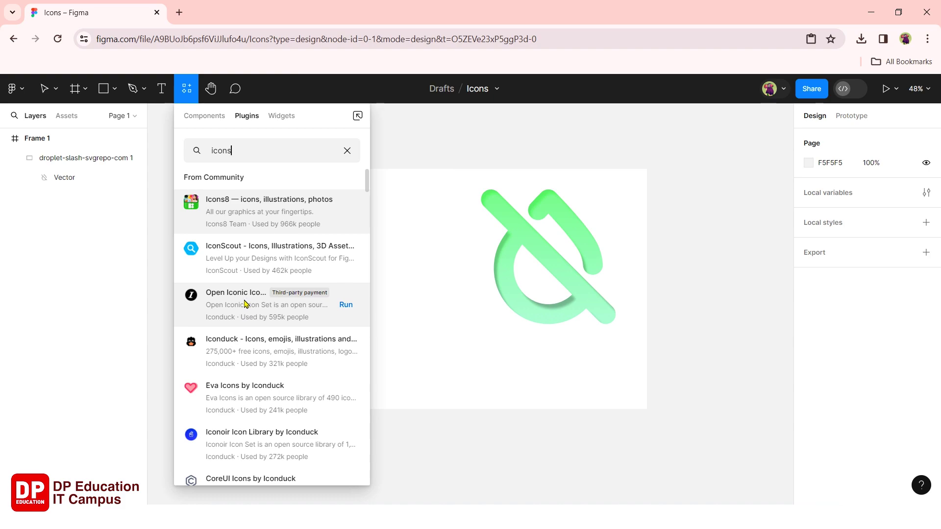
pyautogui.moveTo(265, 258)
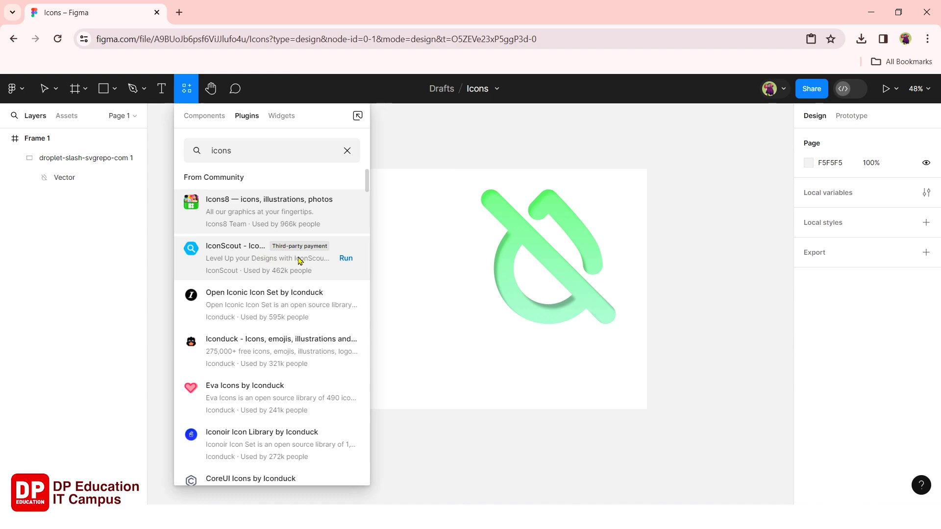
pyautogui.click(345, 259)
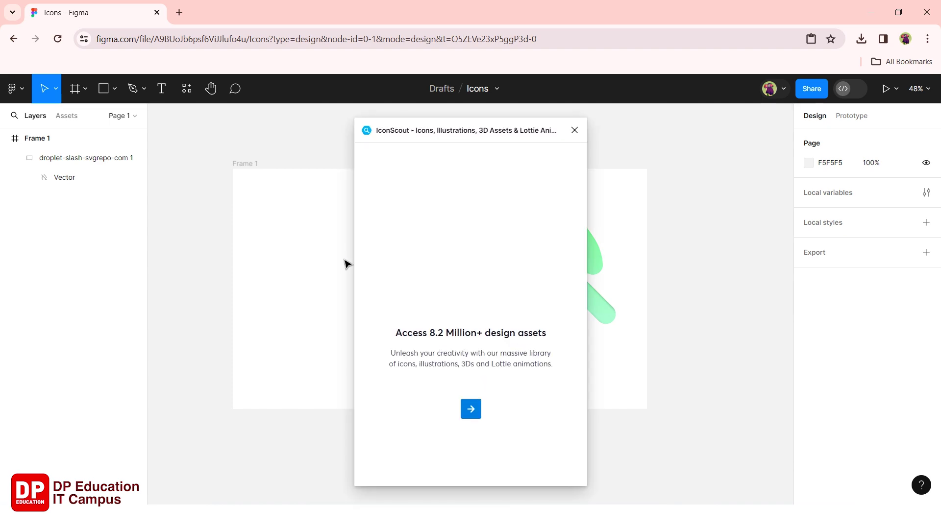
pyautogui.click(469, 407)
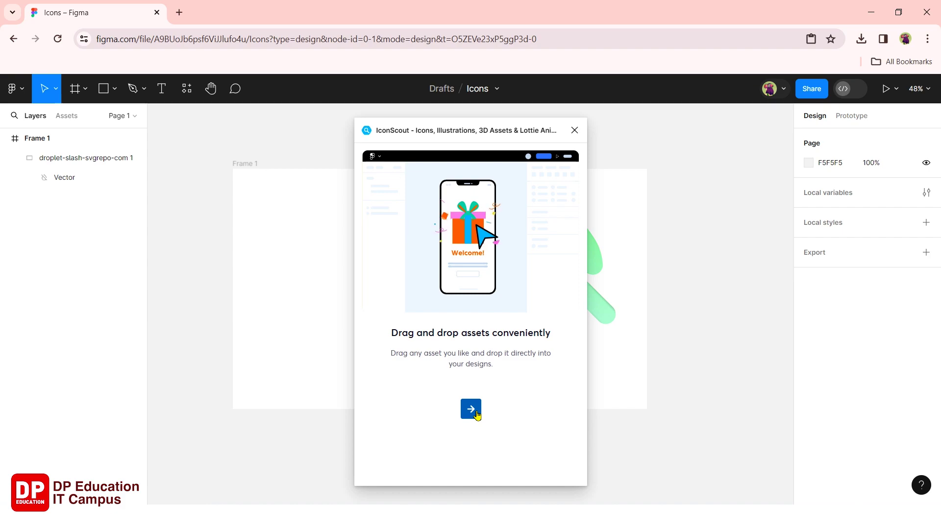
pyautogui.click(471, 409)
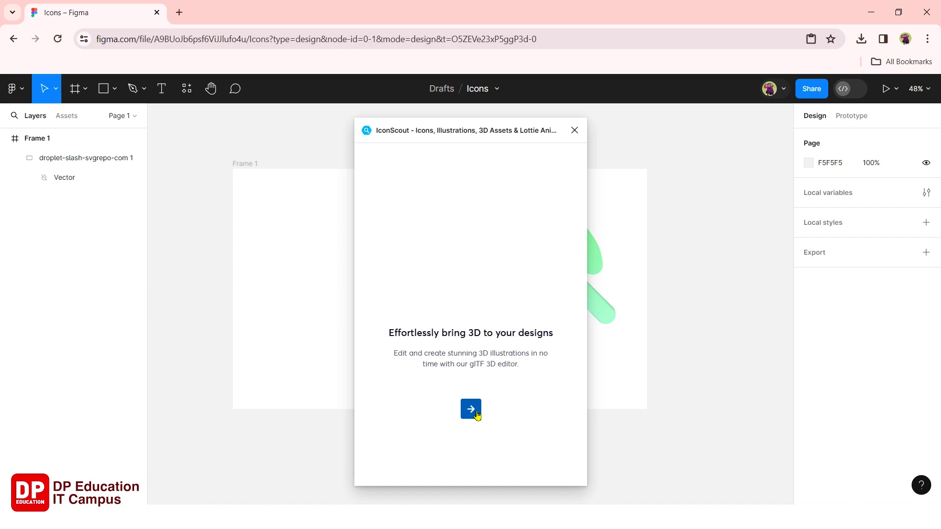
pyautogui.click(471, 409)
pyautogui.click(476, 412)
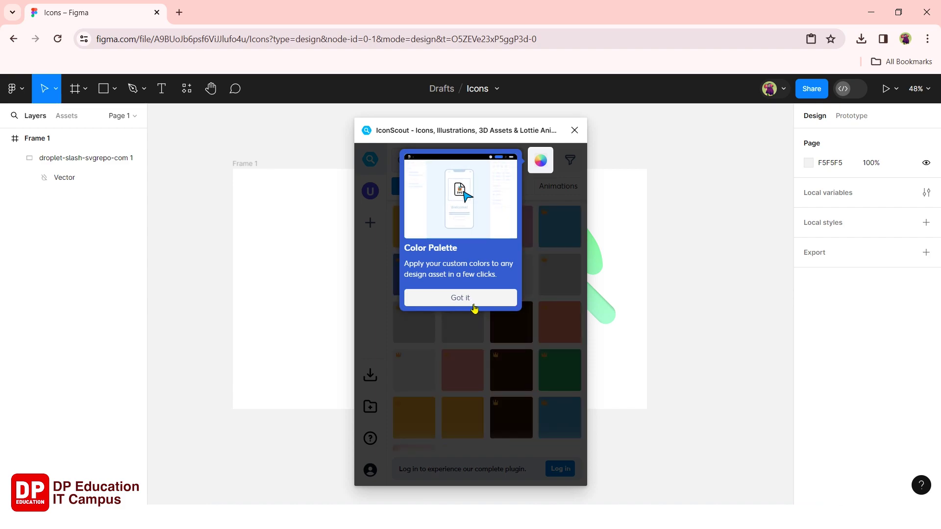
pyautogui.click(472, 307)
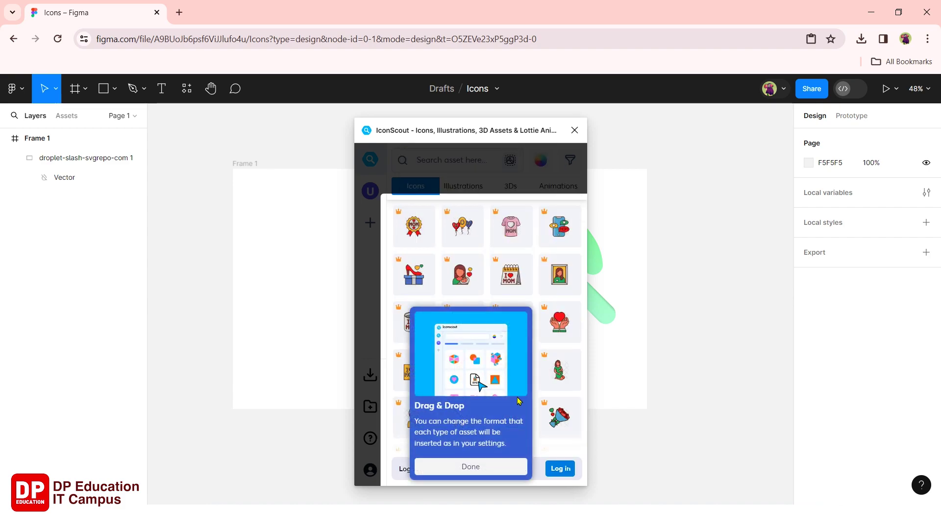
pyautogui.click(490, 472)
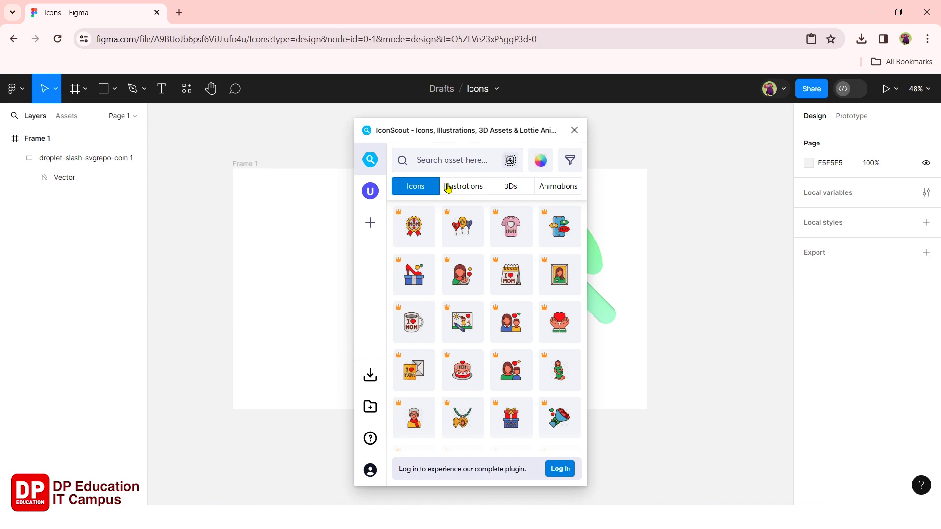
# Search IconScout for 'user' and open the round User icon's details.
pyautogui.click(438, 160)
pyautogui.write('use')
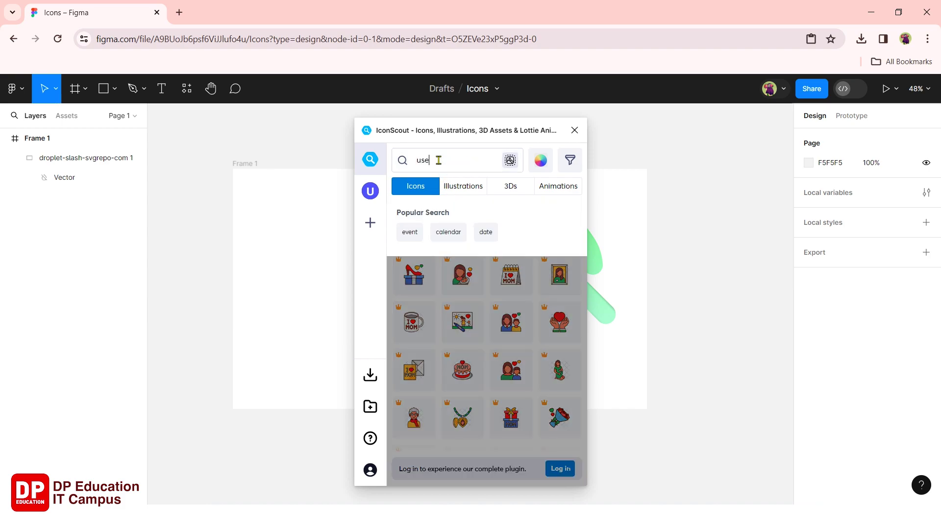
pyautogui.write('r')
pyautogui.press('Return')
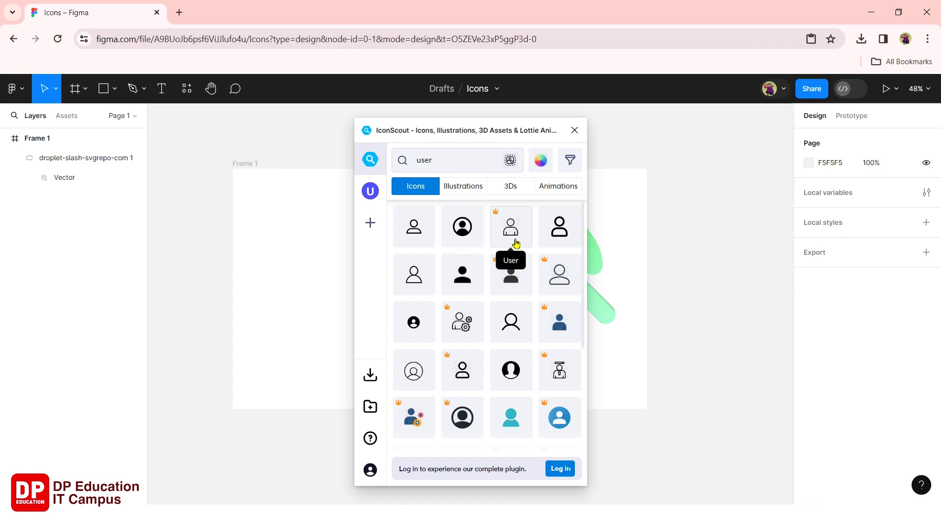
pyautogui.click(462, 228)
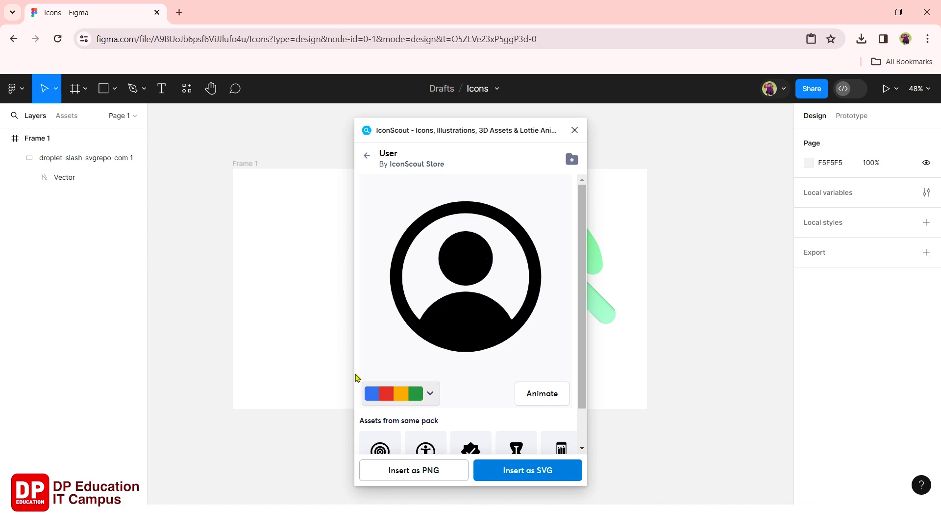
# Recolour the User icon green after trying the purple and cyan palettes.
pyautogui.click(374, 392)
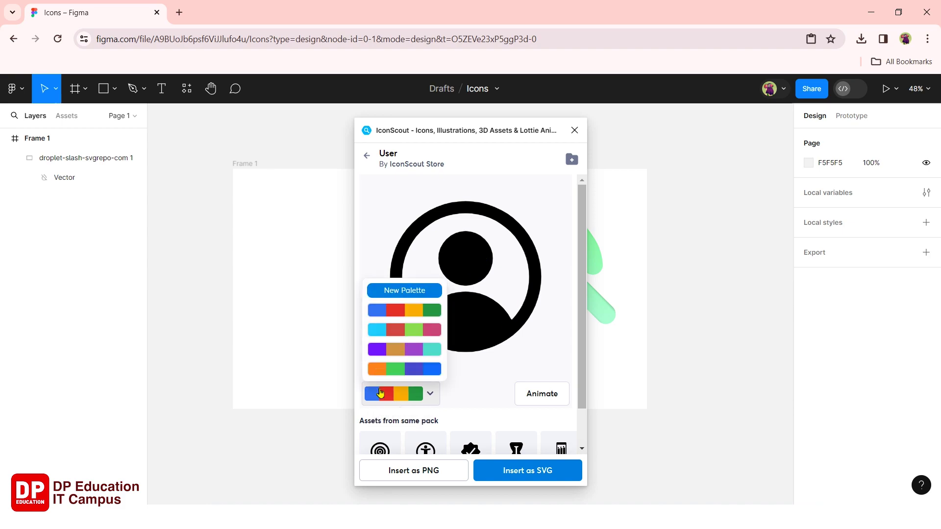
pyautogui.click(402, 346)
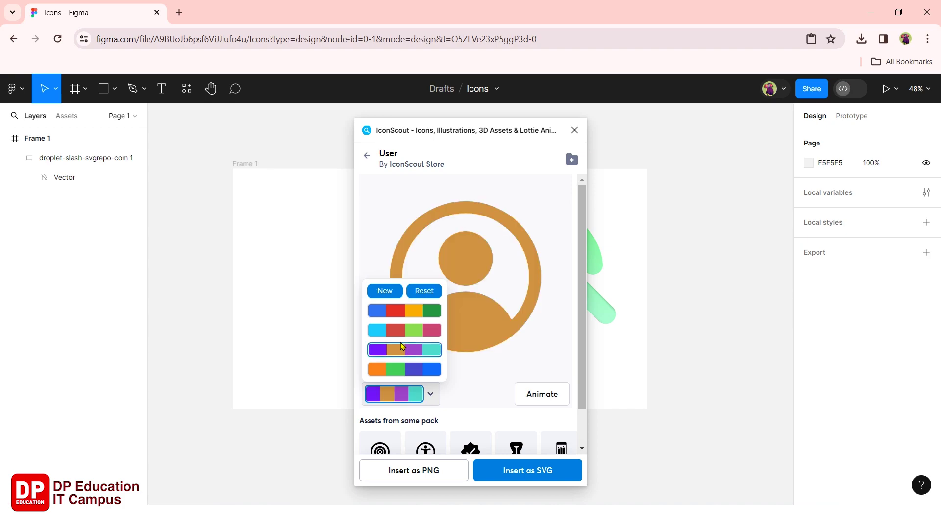
pyautogui.click(404, 330)
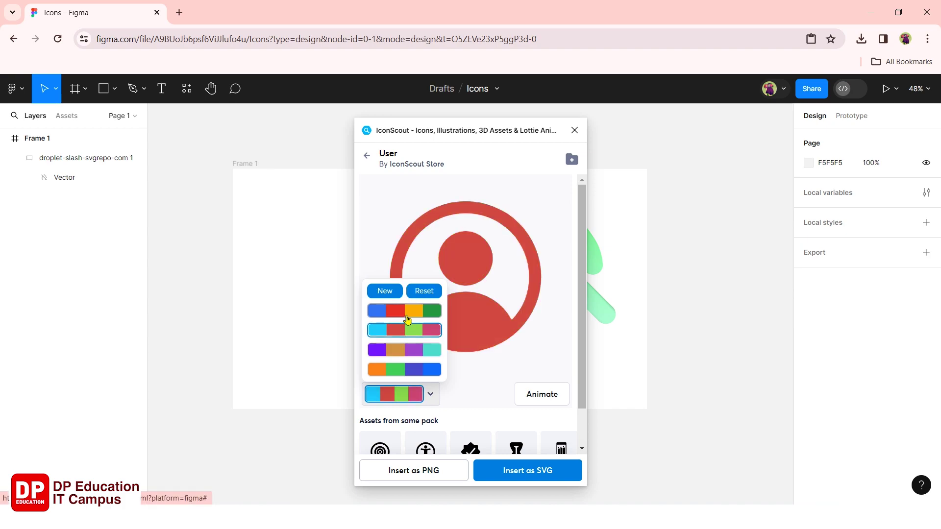
pyautogui.click(407, 313)
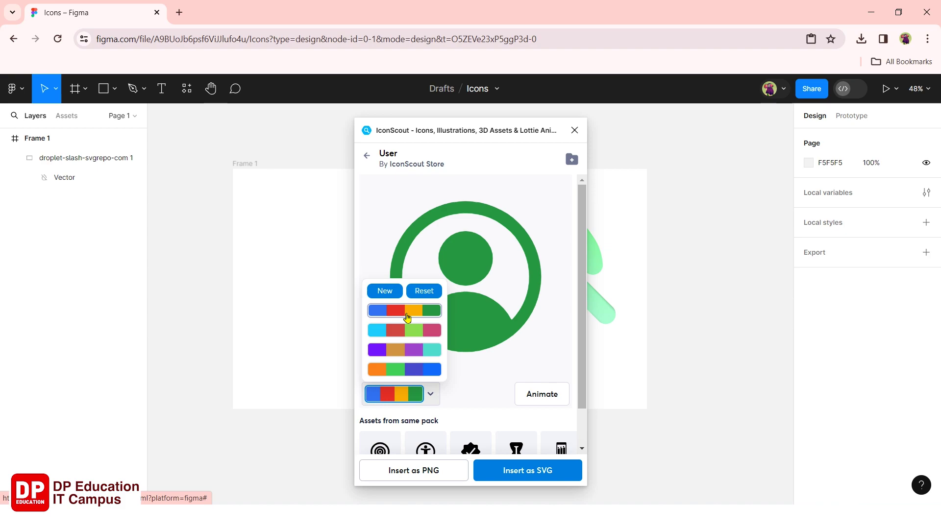
pyautogui.click(516, 353)
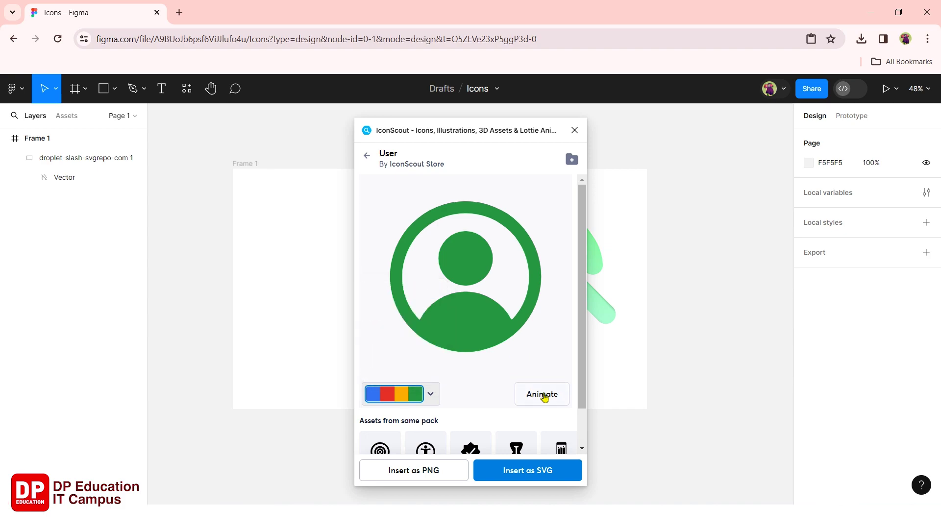
# Insert the green User icon as a vector and move the plugin window aside.
pyautogui.scroll(-2, 514, 346)
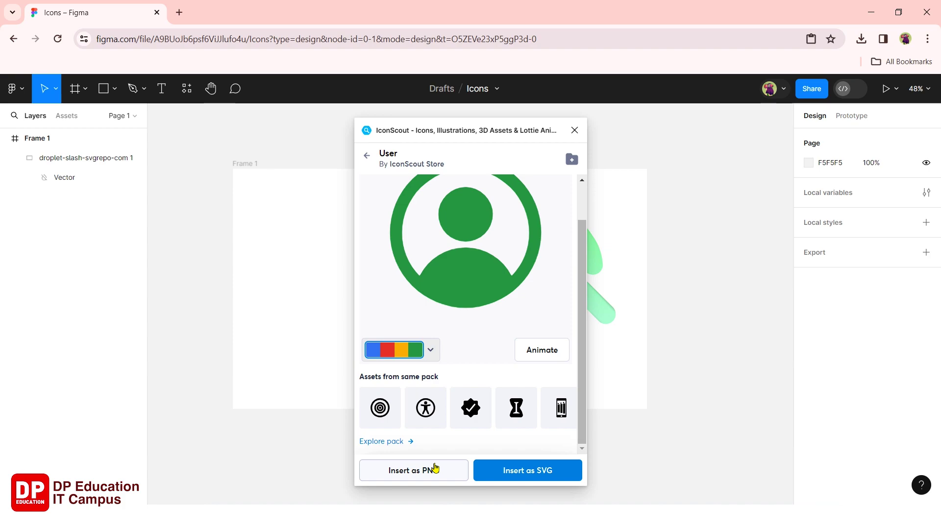
pyautogui.click(513, 471)
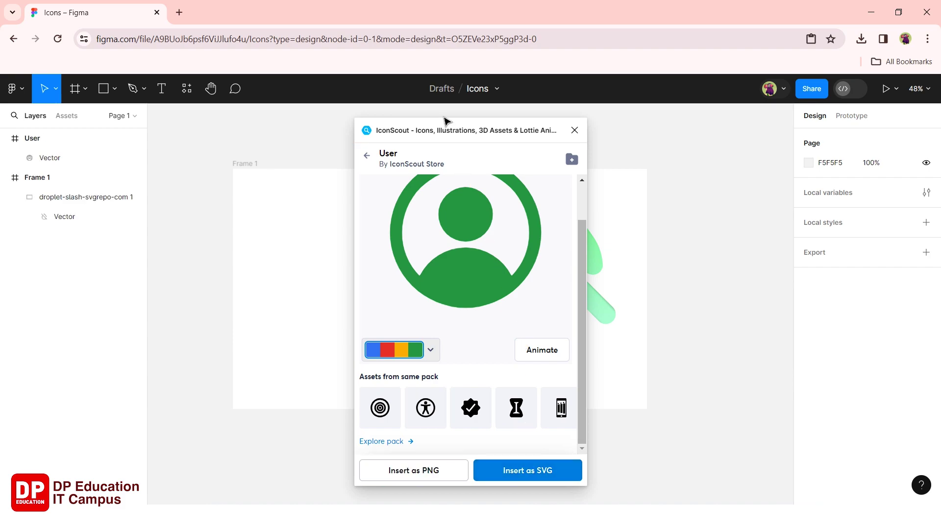
pyautogui.moveTo(445, 128); pyautogui.dragTo(725, 142)
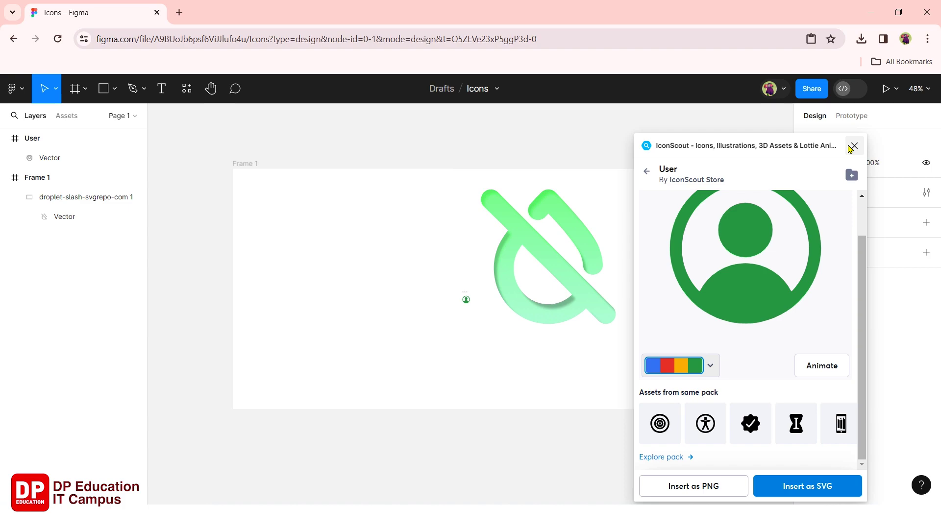
# Close IconScout, zoom in, and enlarge the User icon to 121×121.
pyautogui.click(853, 146)
pyautogui.click(504, 281)
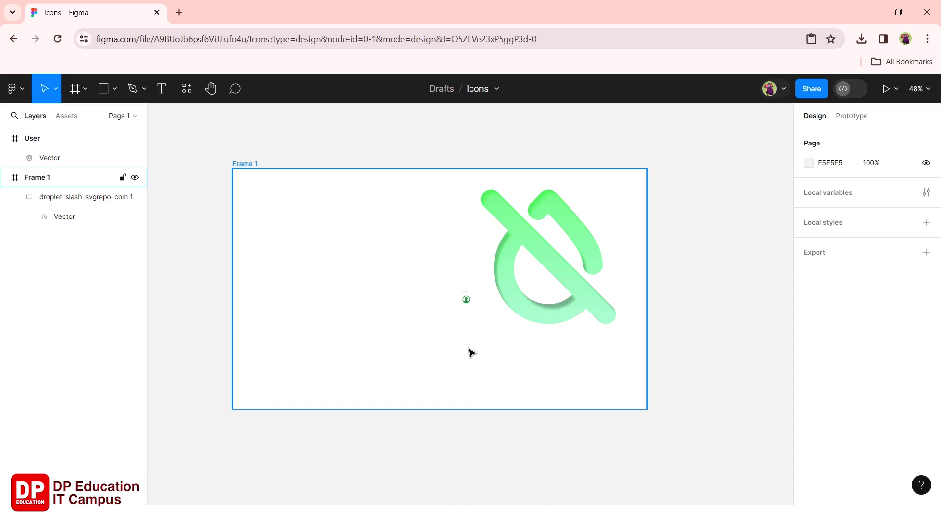
pyautogui.hotkey('ctrl', '+')
pyautogui.hotkey('ctrl', '+')
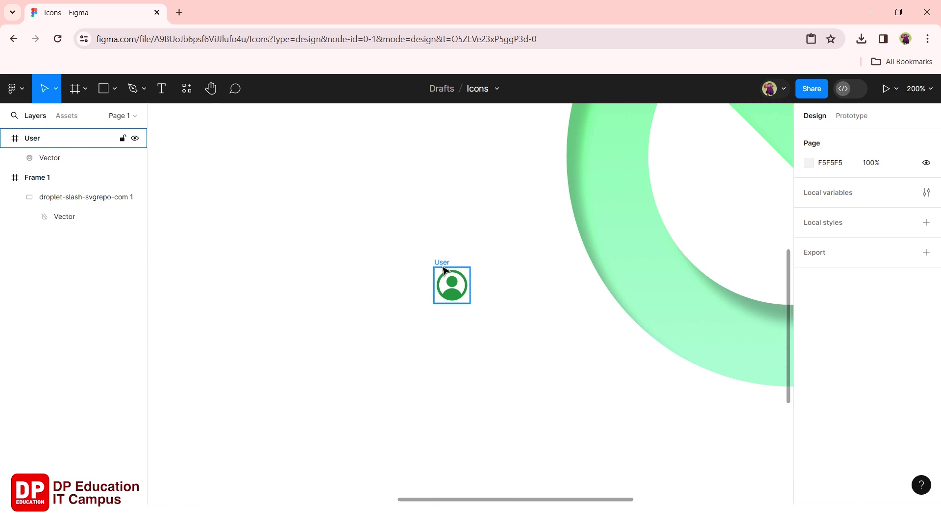
pyautogui.click(444, 269)
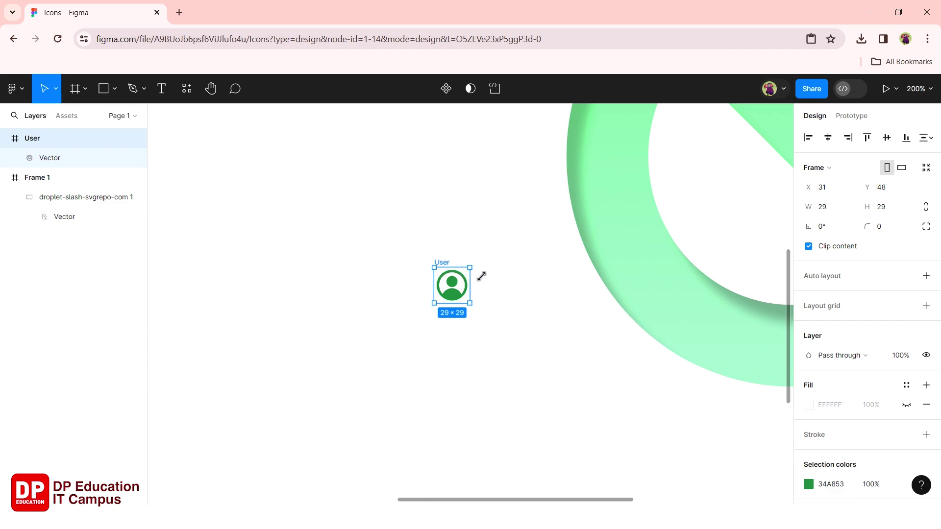
pyautogui.moveTo(481, 276); pyautogui.dragTo(592, 191)
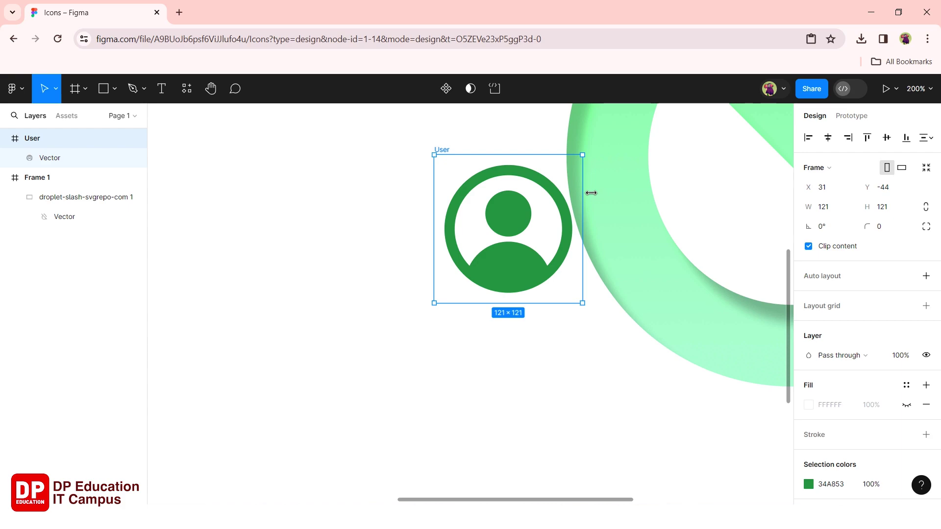
# Move the User icon into Frame 1 near its upper-left corner.
pyautogui.moveTo(510, 271); pyautogui.dragTo(407, 301)
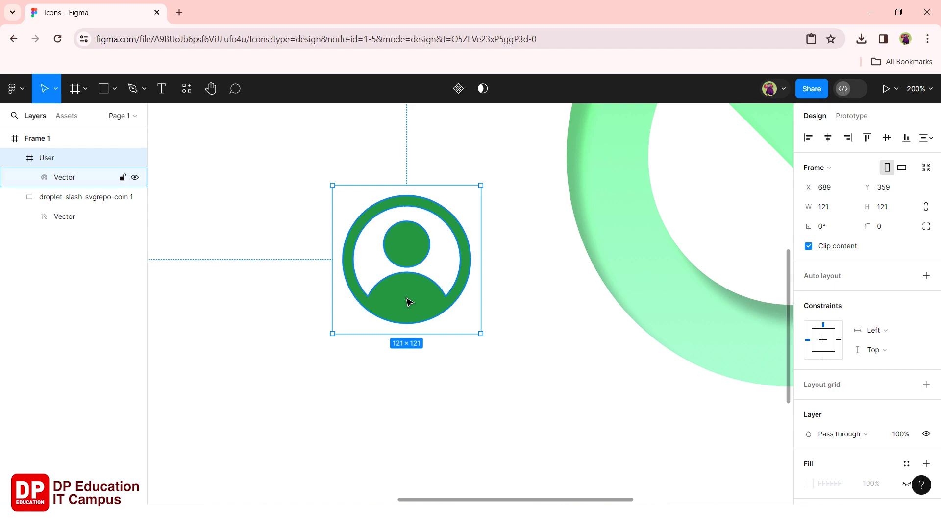
pyautogui.press('-')
pyautogui.press('-')
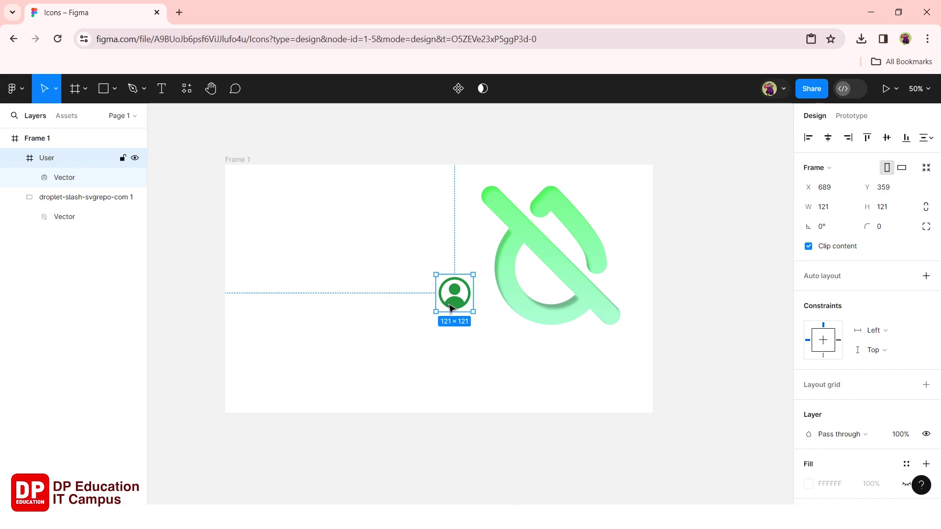
pyautogui.moveTo(454, 307); pyautogui.dragTo(295, 244)
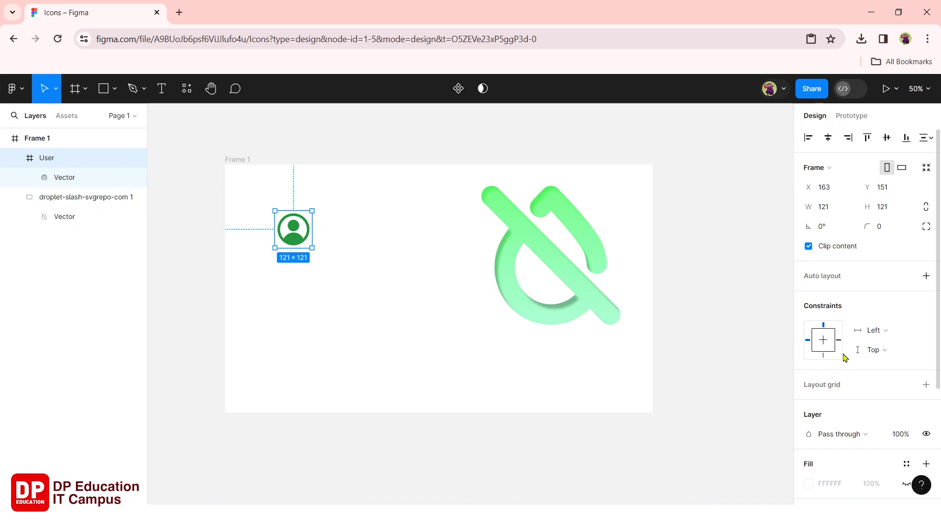
pyautogui.scroll(-1, 841, 358)
pyautogui.scroll(-3, 845, 358)
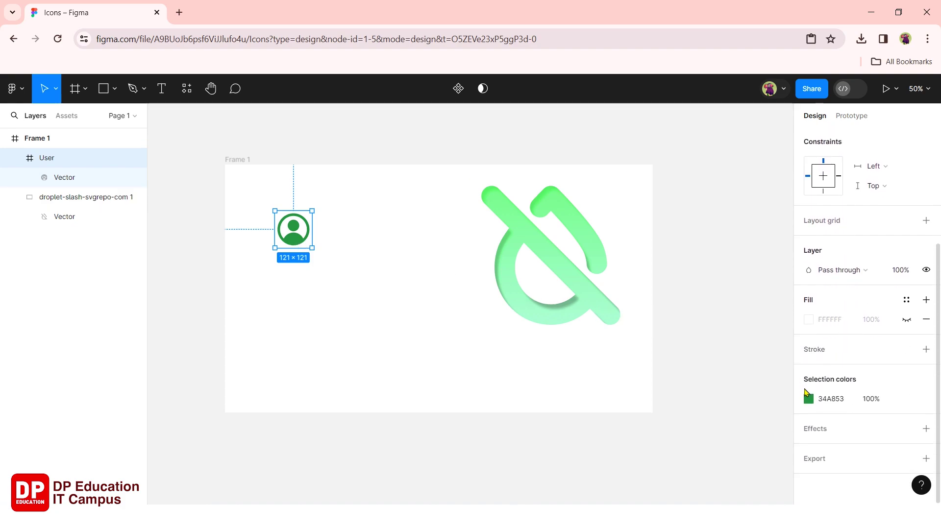
# Change the User icon's colour from green to golden brown.
pyautogui.moveTo(808, 399)
pyautogui.click(808, 400)
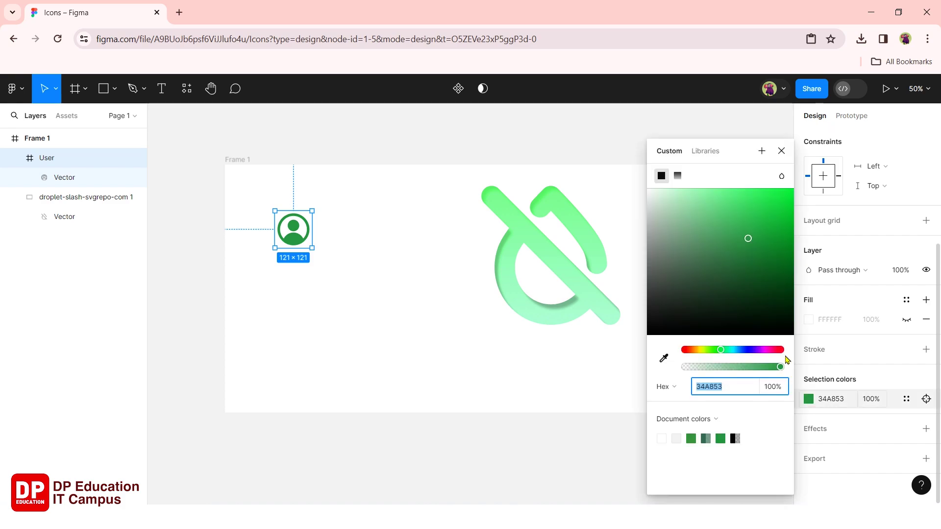
pyautogui.click(699, 350)
pyautogui.click(755, 200)
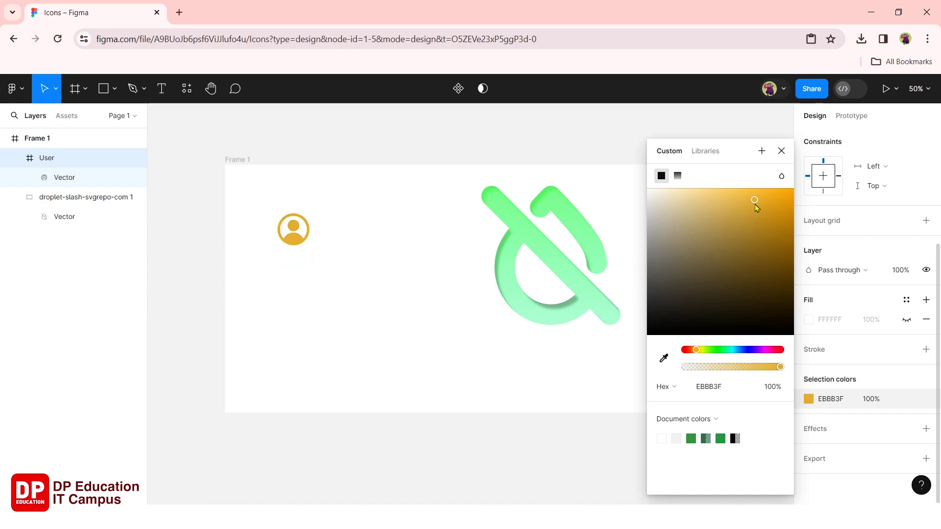
pyautogui.click(714, 265)
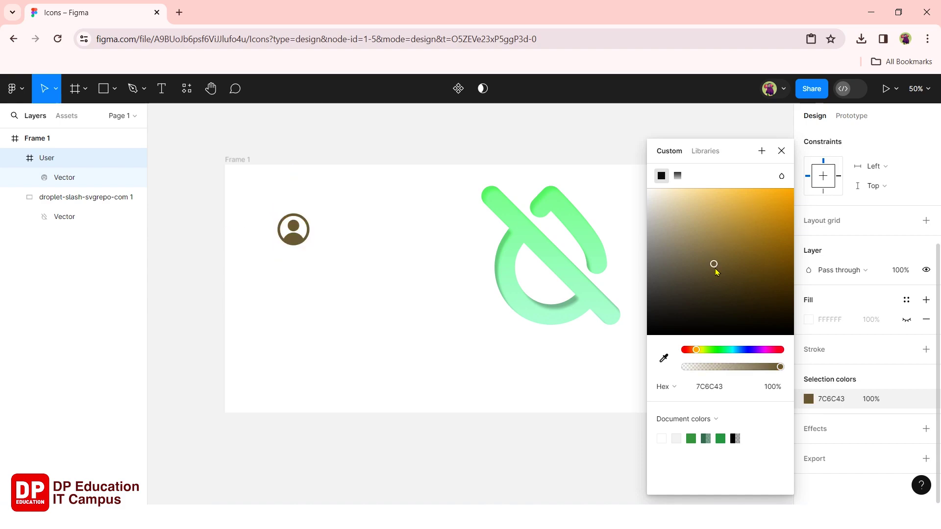
pyautogui.click(749, 239)
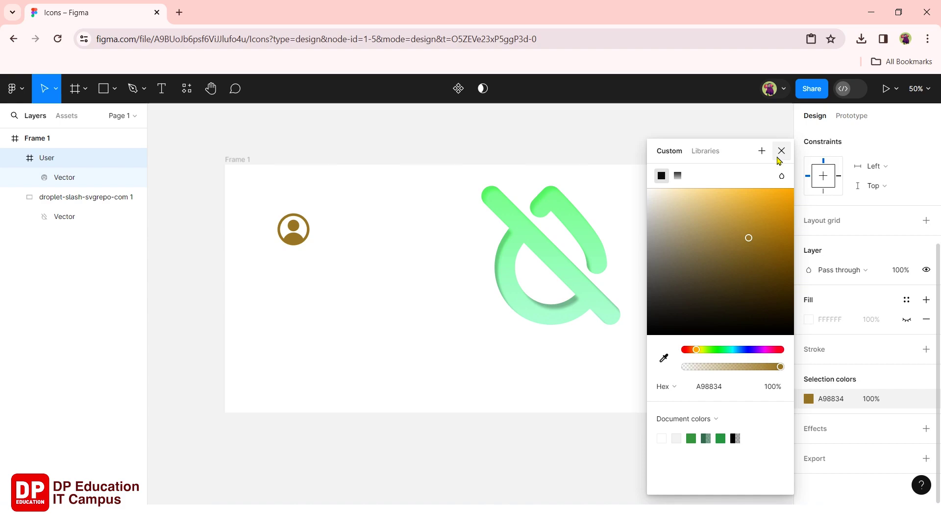
pyautogui.click(781, 151)
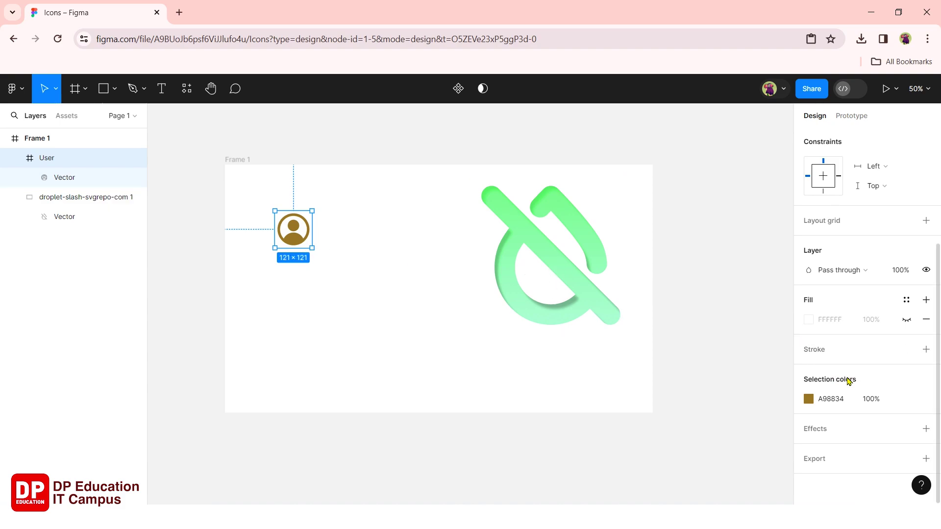
# Add a layer blur effect to the User icon.
pyautogui.click(926, 429)
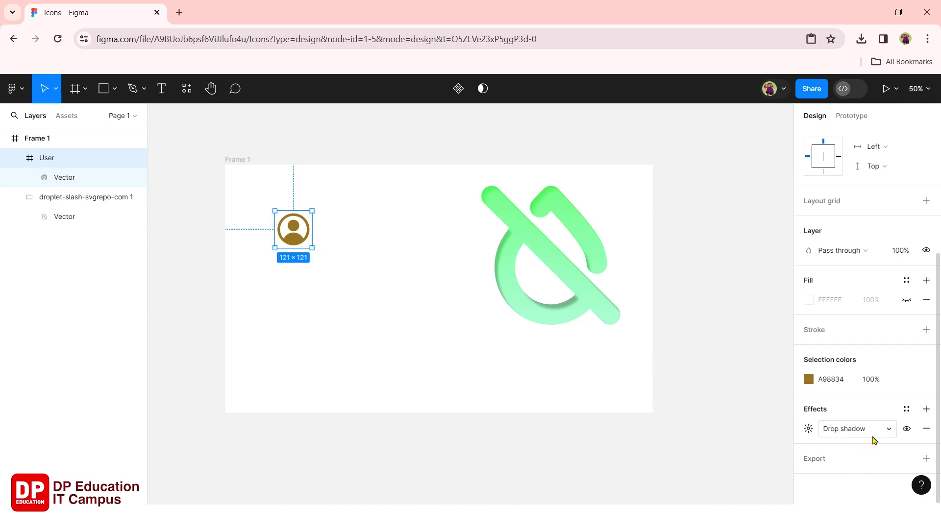
pyautogui.click(890, 430)
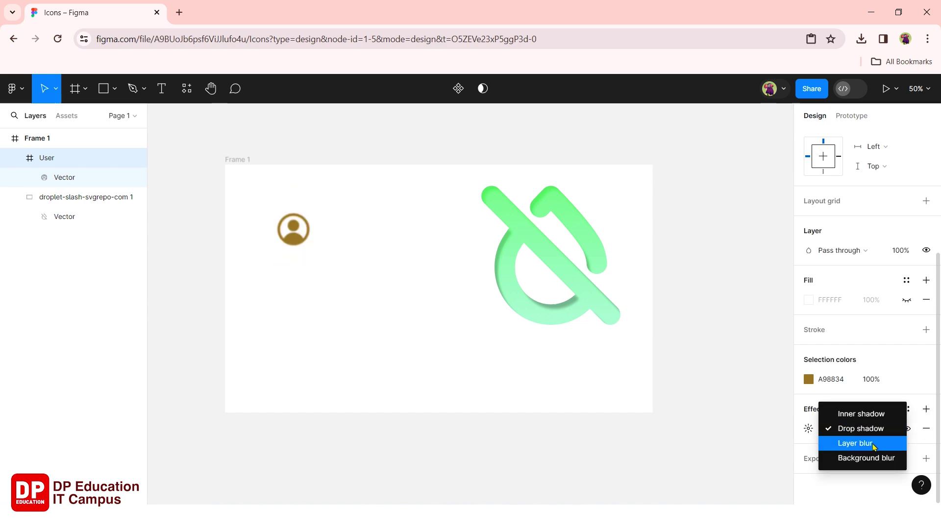
pyautogui.click(873, 443)
pyautogui.scroll(2, 879, 316)
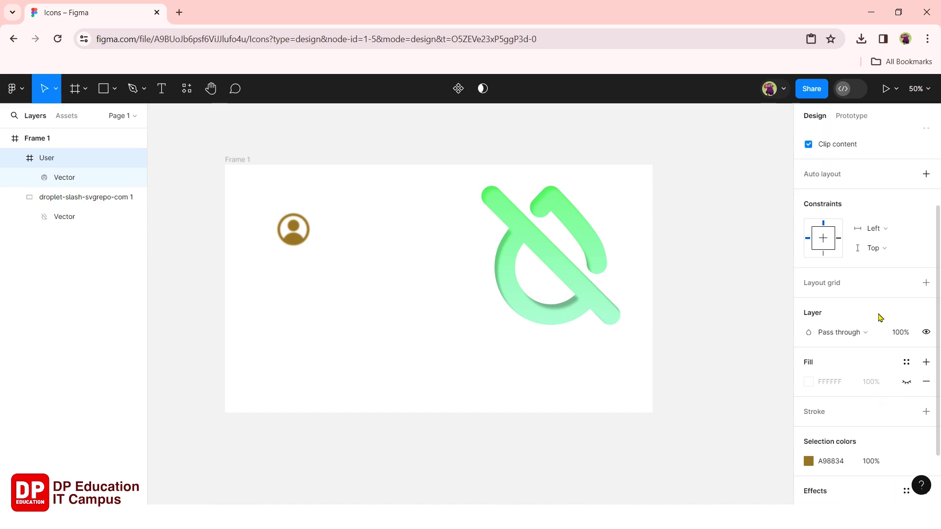
pyautogui.scroll(2, 878, 316)
pyautogui.scroll(1, 879, 318)
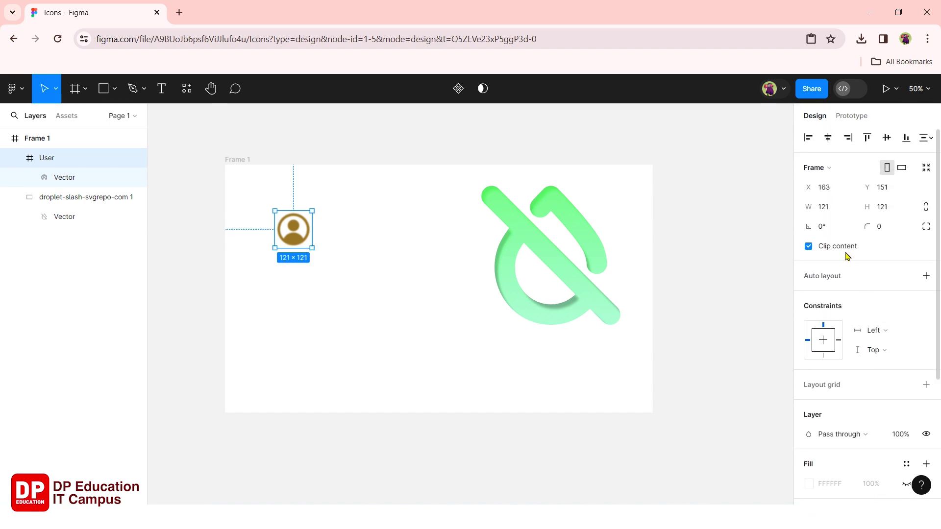
# Set the User icon's rotation to -5° and deselect it.
pyautogui.click(832, 229)
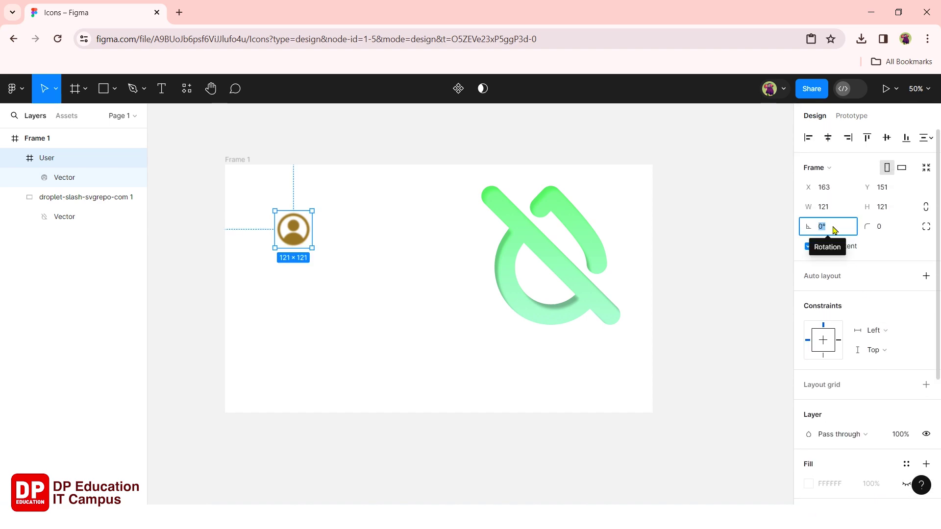
pyautogui.press('Down')
pyautogui.press('Down')
pyautogui.press('Down')
pyautogui.press('Down')
pyautogui.press('Down')
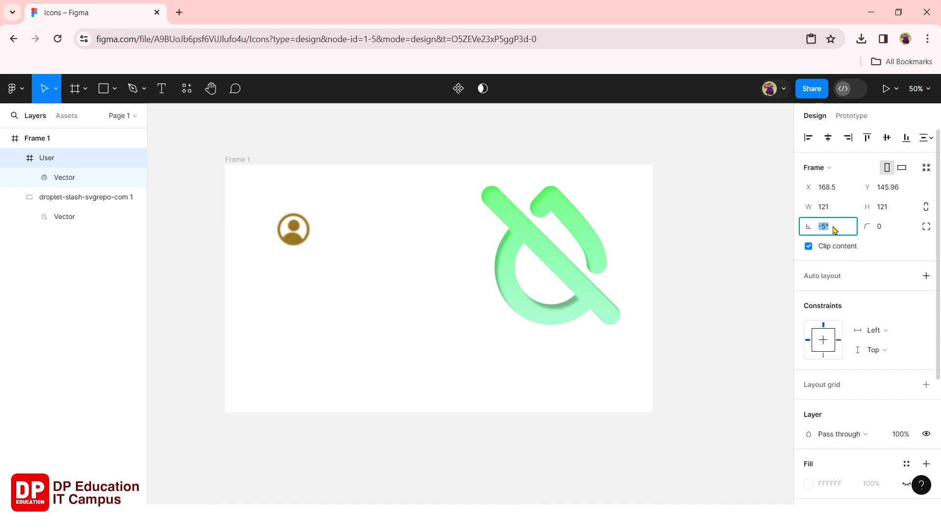
pyautogui.press('Return')
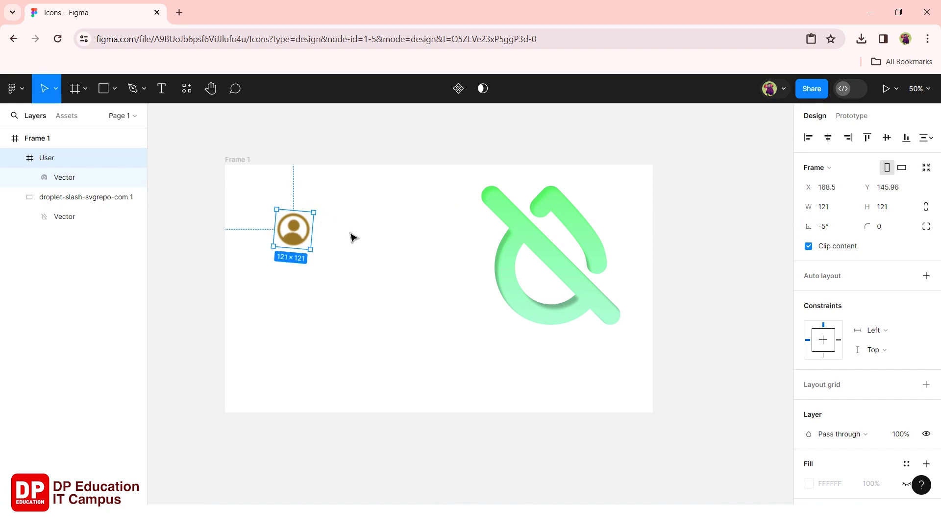
pyautogui.click(353, 237)
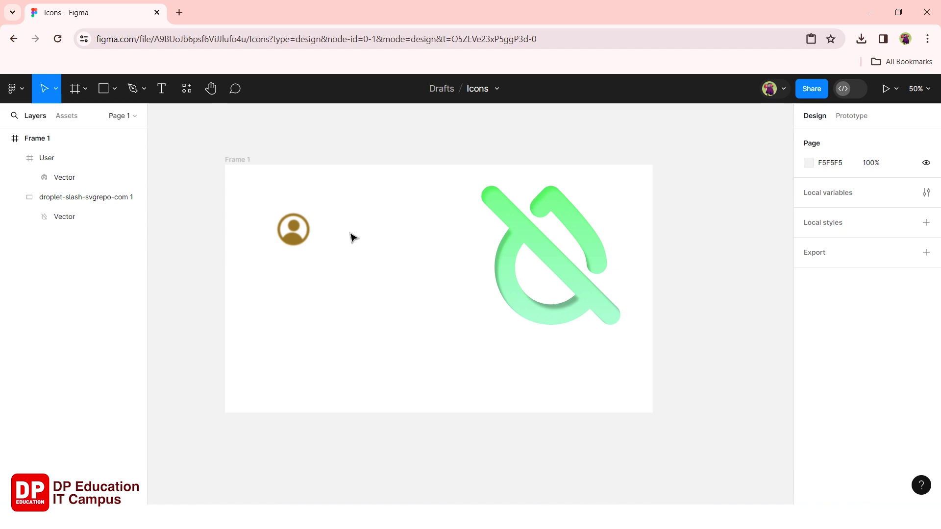
# Delete the old icon frame and draw a new blank 1388×838 Frame 1.
pyautogui.click(244, 167)
pyautogui.press('Delete')
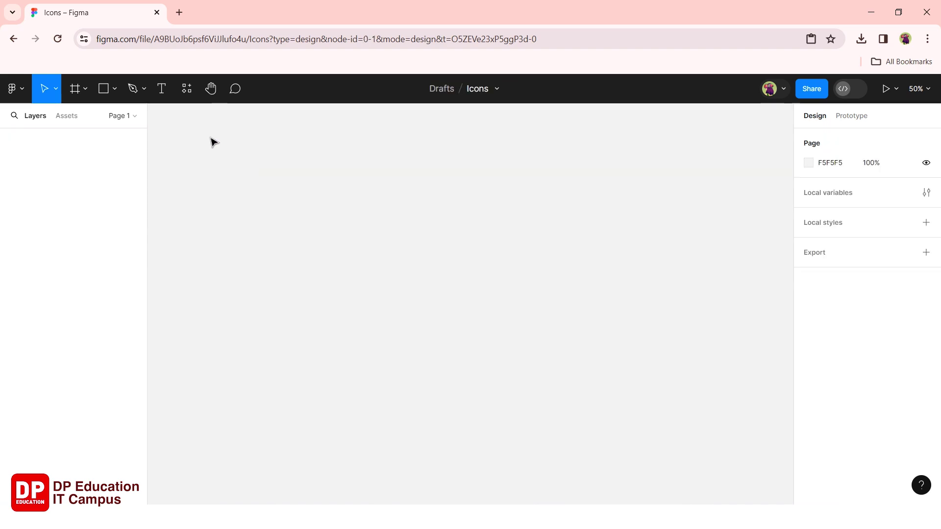
pyautogui.click(85, 91)
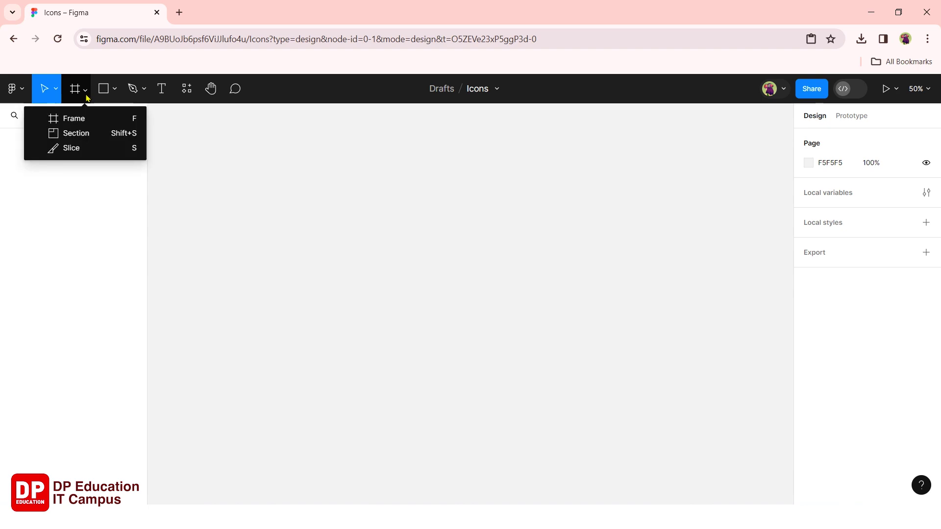
pyautogui.click(86, 116)
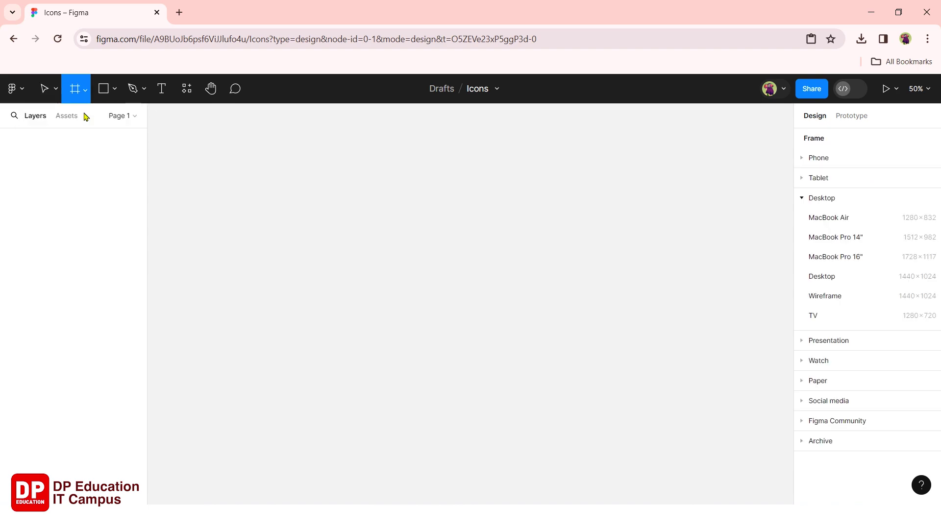
pyautogui.click(257, 180)
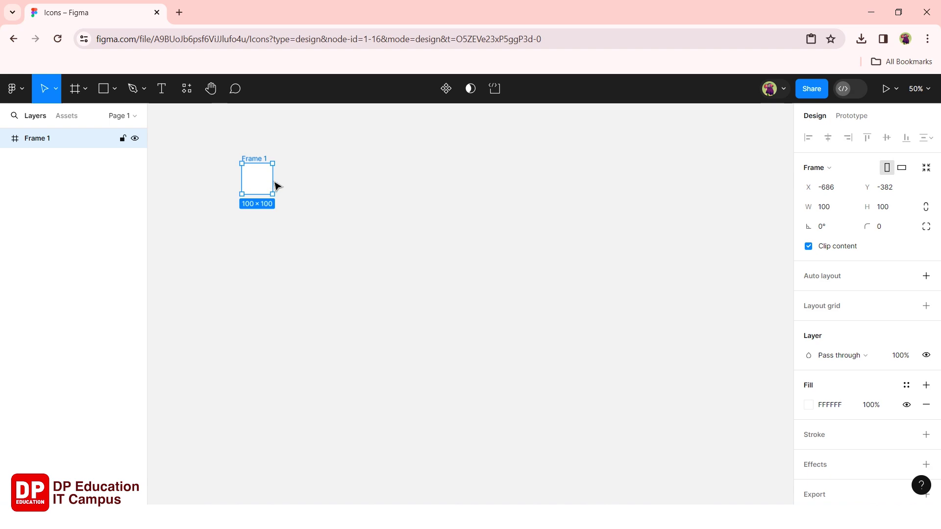
pyautogui.moveTo(285, 188); pyautogui.dragTo(679, 258)
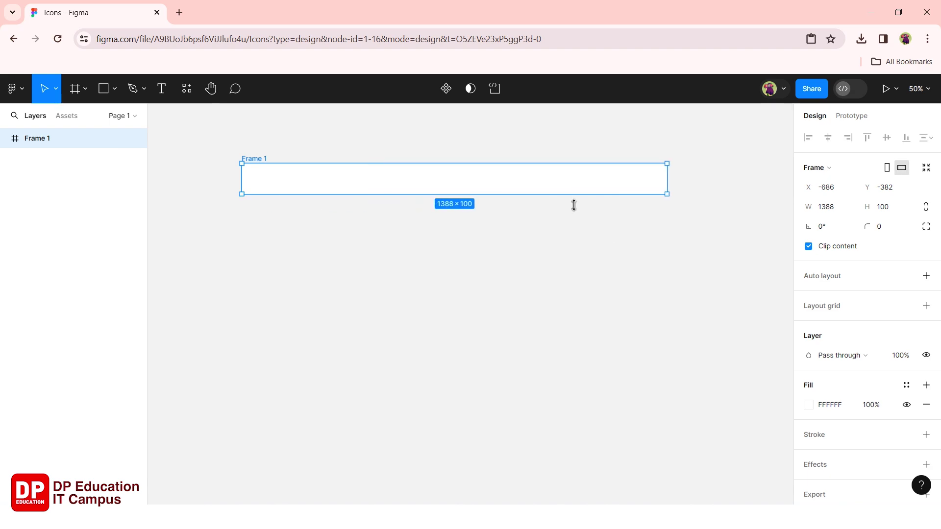
pyautogui.moveTo(574, 205); pyautogui.dragTo(581, 428)
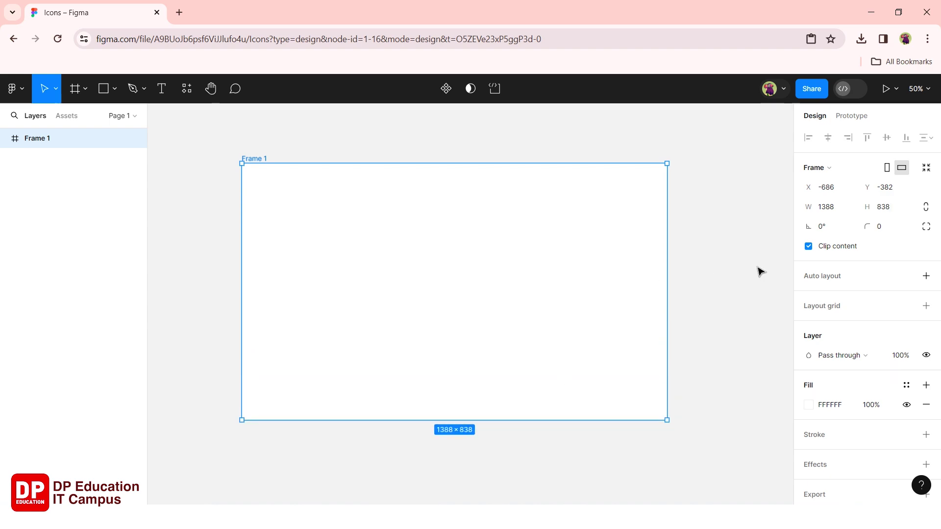
pyautogui.click(216, 235)
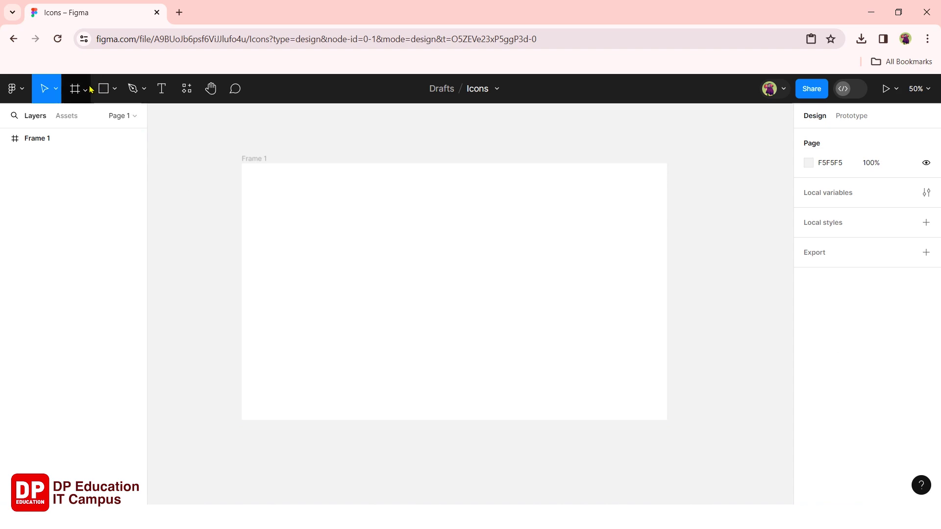
# Draw a large grey five-pointed star and centre it inside Frame 1.
pyautogui.click(114, 89)
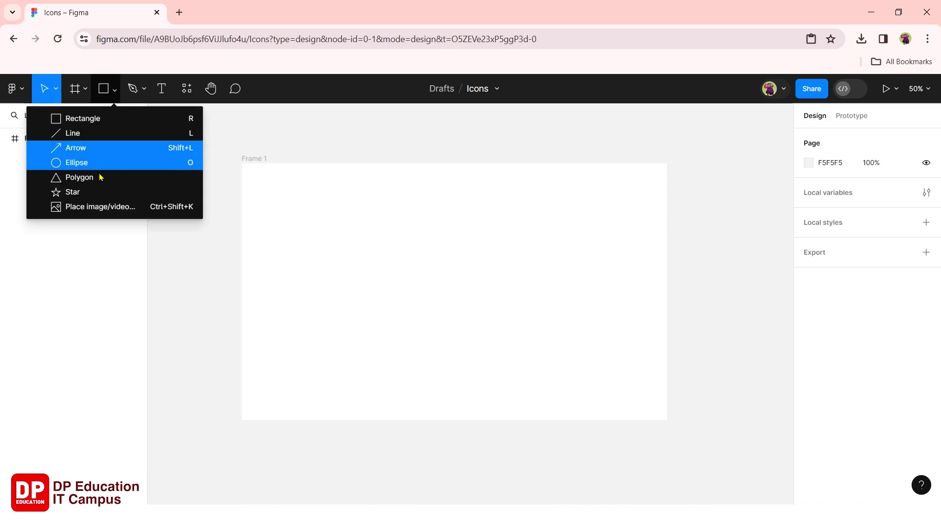
pyautogui.click(101, 192)
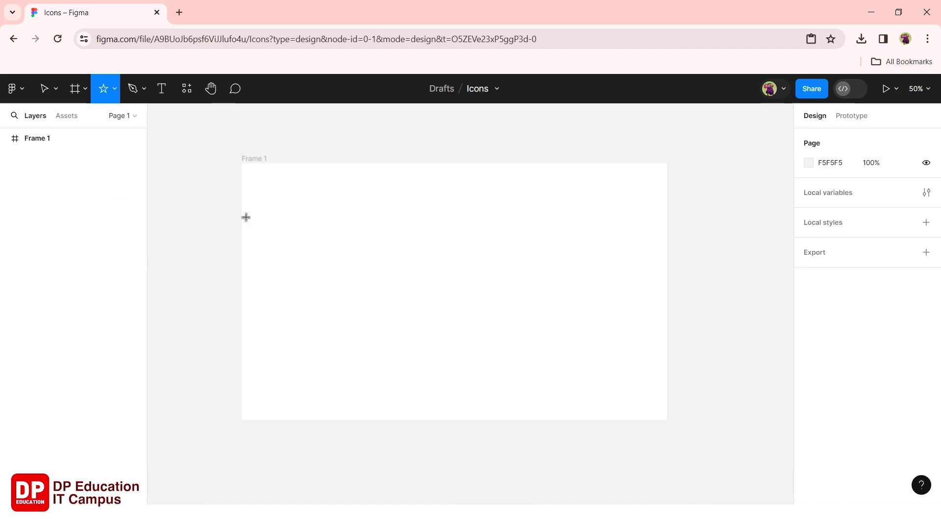
pyautogui.click(348, 227)
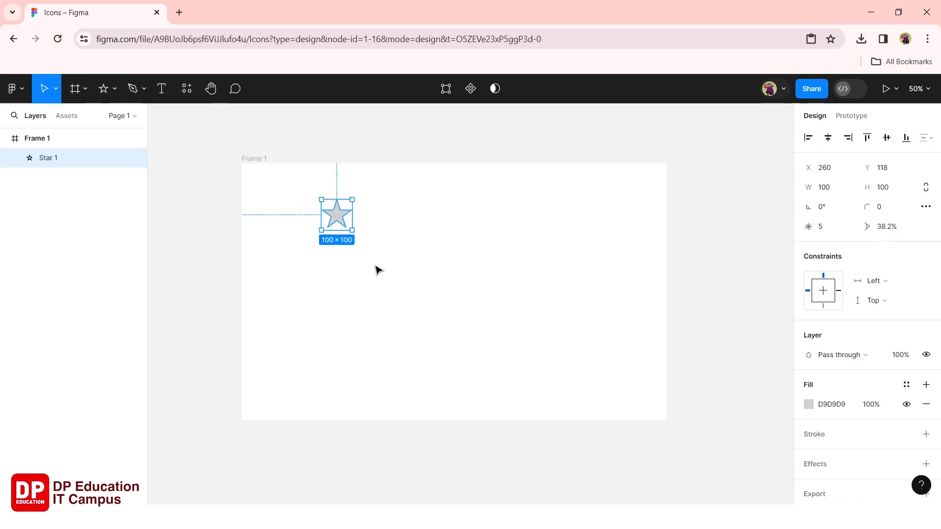
pyautogui.moveTo(364, 240)
pyautogui.mouseDown()
pyautogui.moveTo(431, 322)
pyautogui.moveTo(489, 369)
pyautogui.mouseUp()
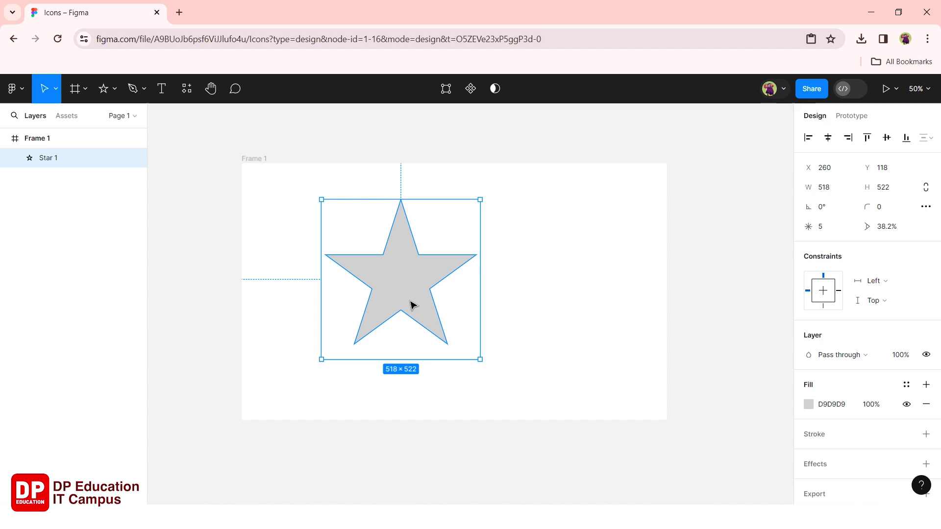
pyautogui.moveTo(410, 304); pyautogui.dragTo(447, 333)
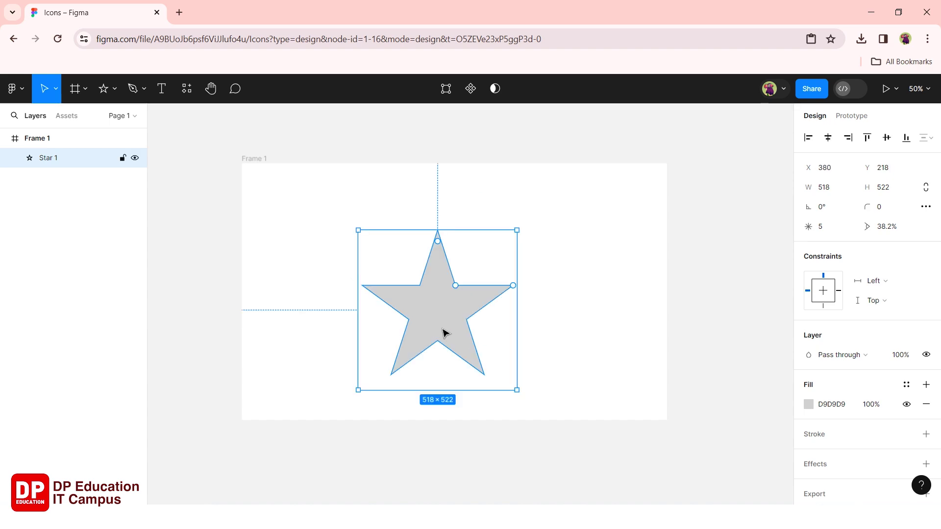
pyautogui.click(329, 287)
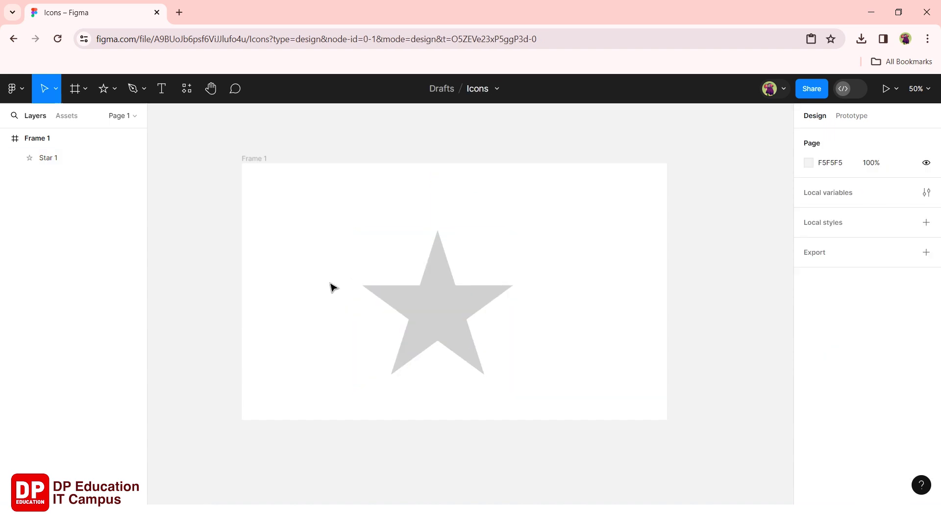
pyautogui.click(435, 304)
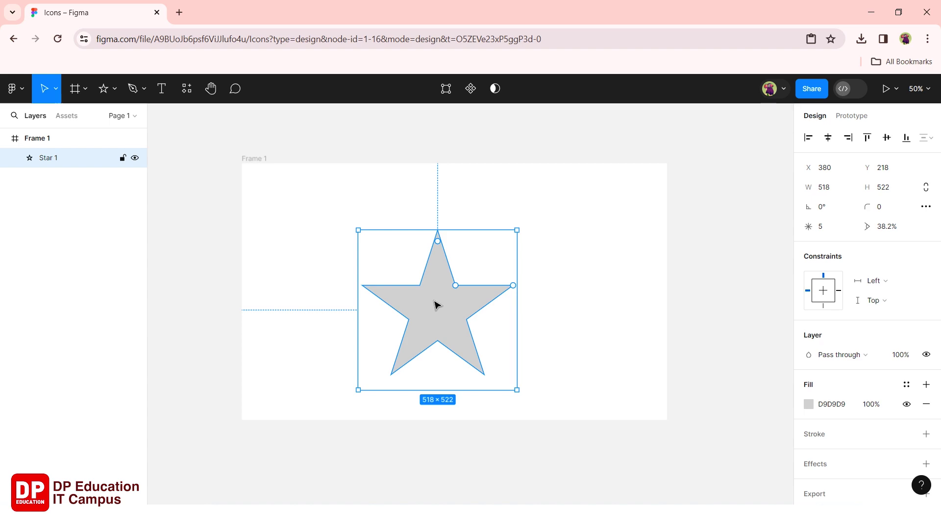
pyautogui.click(553, 280)
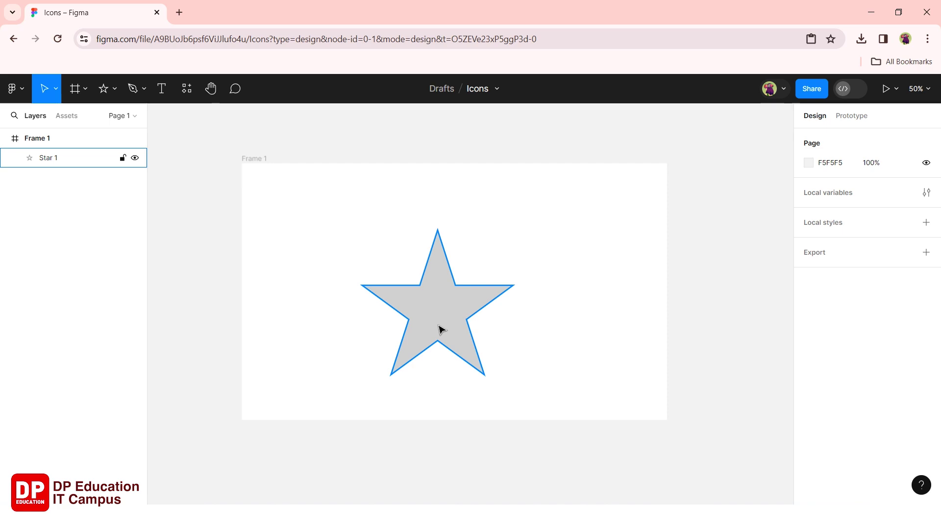
# Round the star's top point into a smooth curve, undoing an accidental left-point nudge.
pyautogui.doubleClick(440, 330)
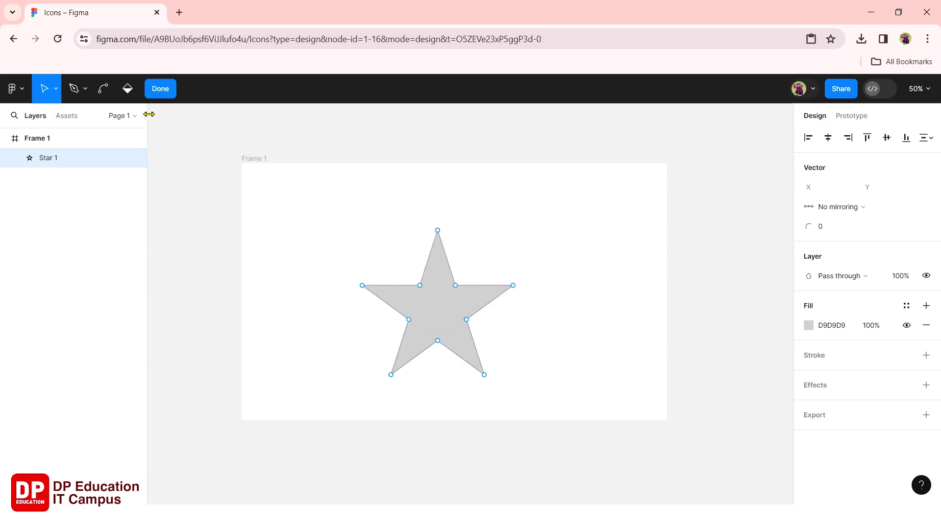
pyautogui.click(103, 94)
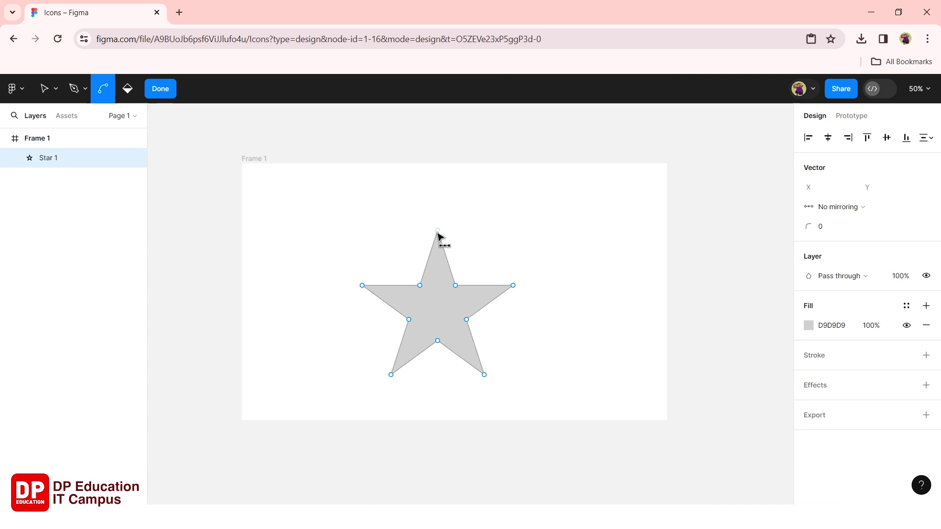
pyautogui.press('v')
pyautogui.click(438, 232)
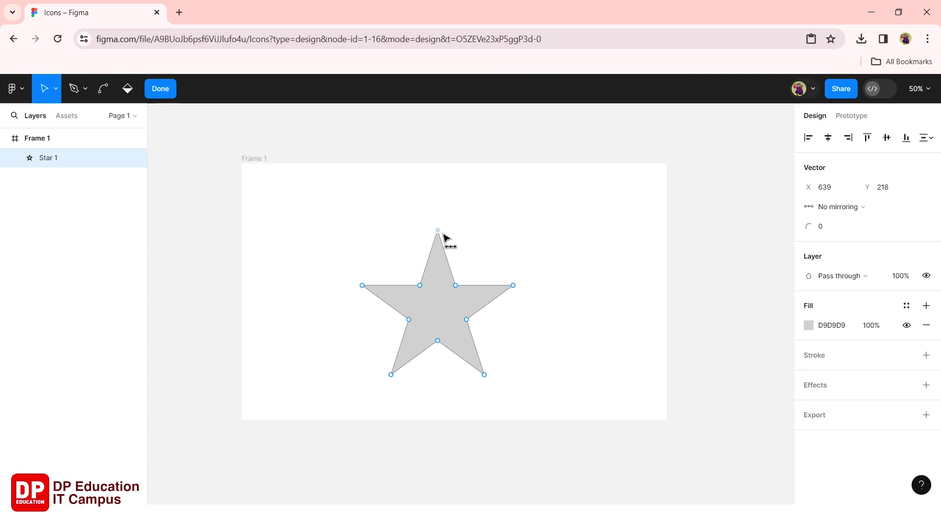
pyautogui.moveTo(440, 236); pyautogui.dragTo(461, 234)
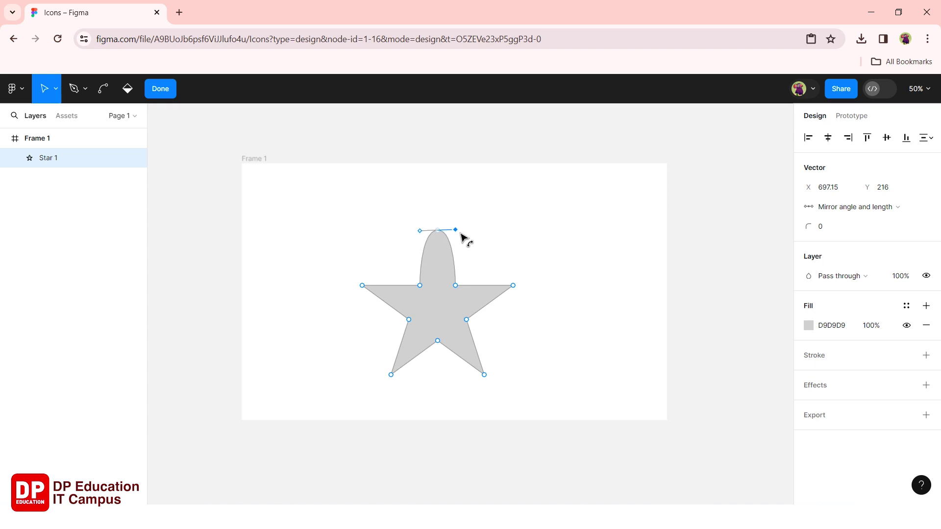
pyautogui.moveTo(461, 234); pyautogui.dragTo(461, 233)
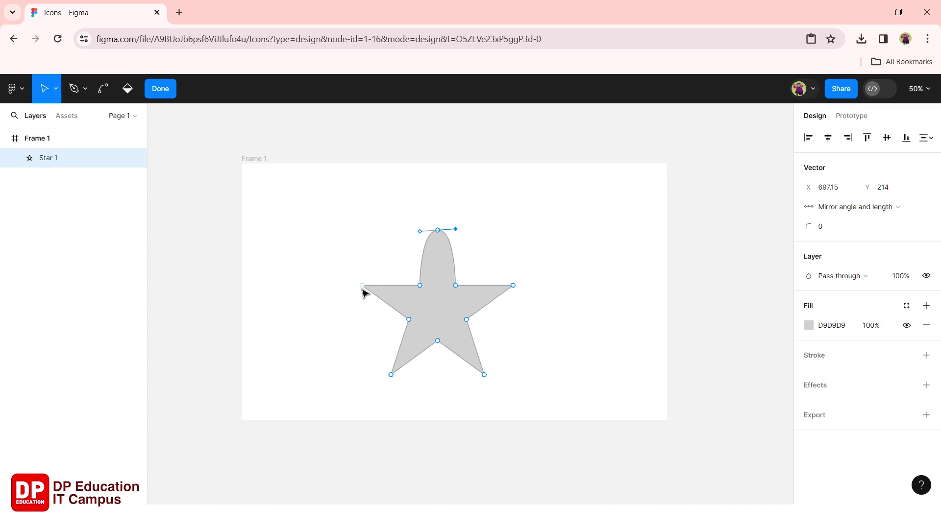
pyautogui.moveTo(365, 288); pyautogui.dragTo(364, 285)
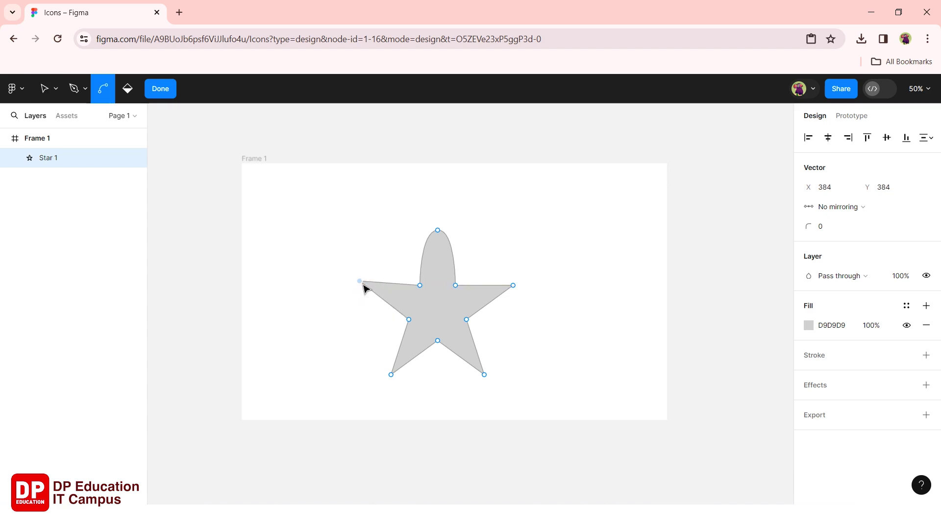
pyautogui.hotkey('ctrl', 'z')
pyautogui.hotkey('ctrl', 'z')
# Curve the star's left, lower-left, lower-right and right arm tips, then finish point editing.
pyautogui.click(111, 87)
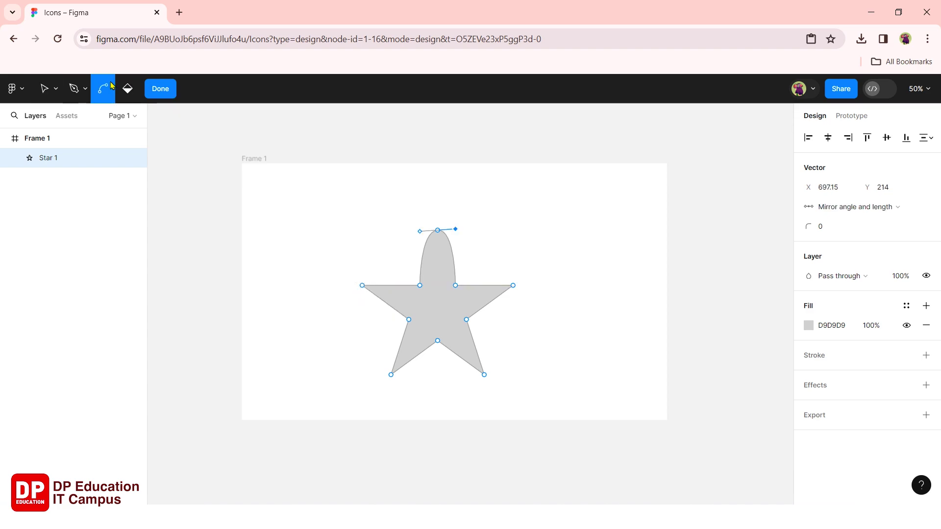
pyautogui.click(363, 287)
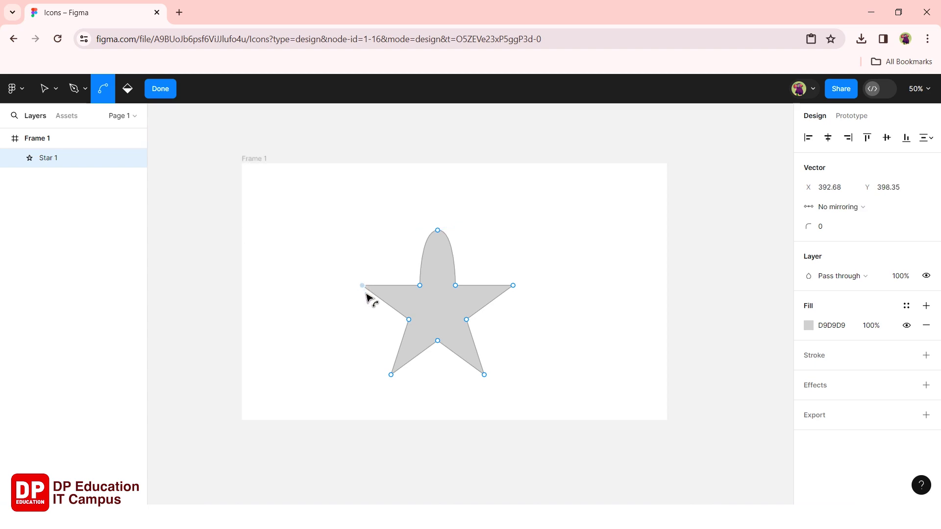
pyautogui.moveTo(366, 293); pyautogui.dragTo(363, 306)
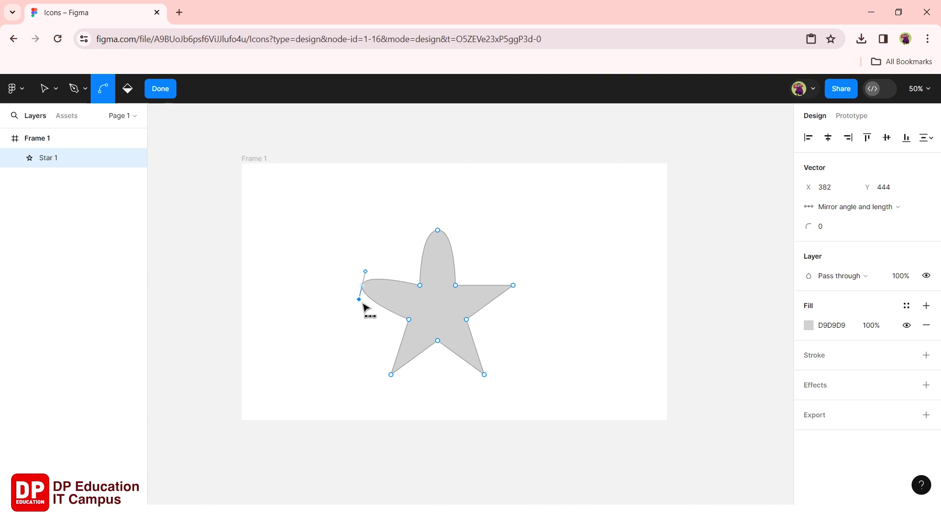
pyautogui.click(398, 378)
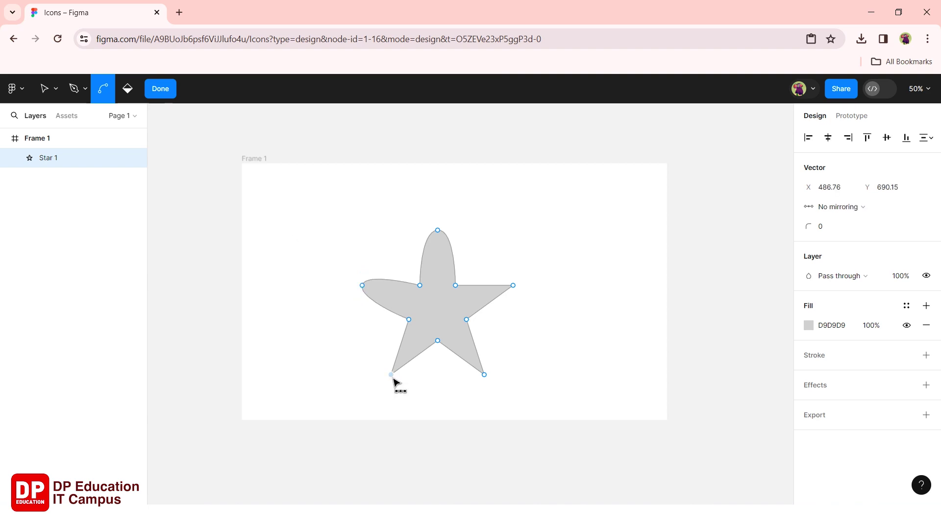
pyautogui.moveTo(397, 380)
pyautogui.mouseDown()
pyautogui.moveTo(420, 378)
pyautogui.moveTo(405, 391)
pyautogui.mouseUp()
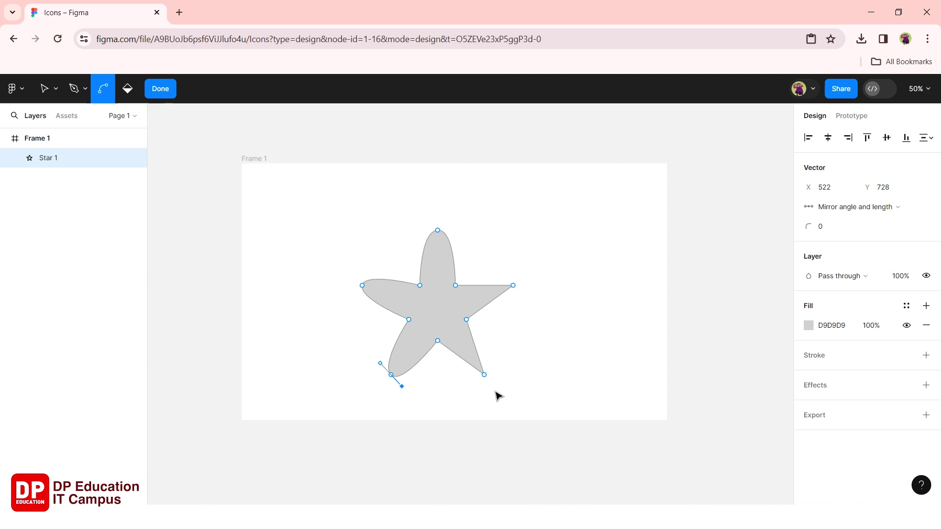
pyautogui.moveTo(486, 378); pyautogui.dragTo(496, 377)
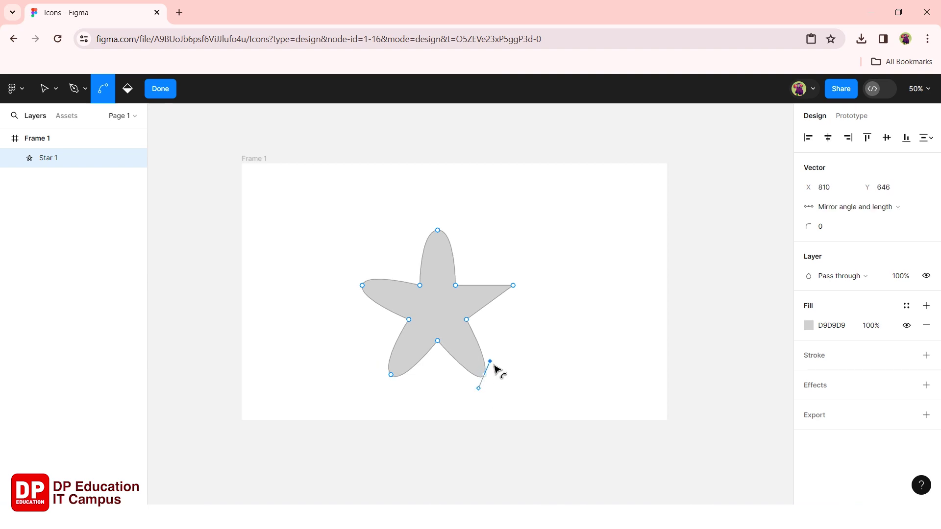
pyautogui.moveTo(494, 371); pyautogui.dragTo(501, 371)
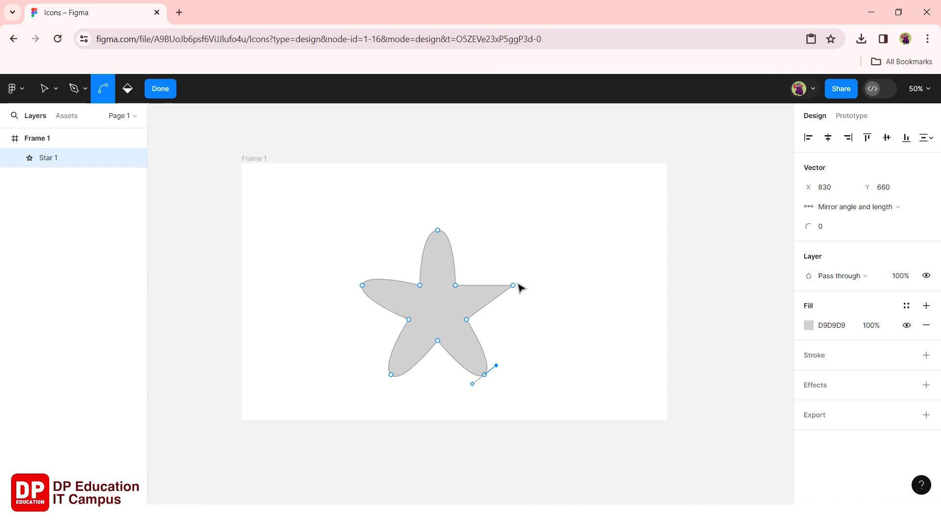
pyautogui.moveTo(514, 288); pyautogui.dragTo(521, 305)
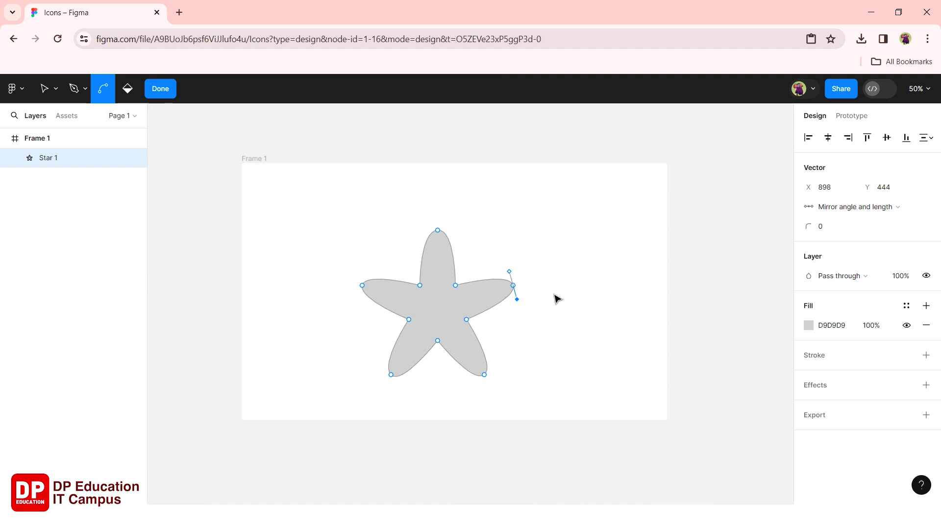
pyautogui.click(557, 299)
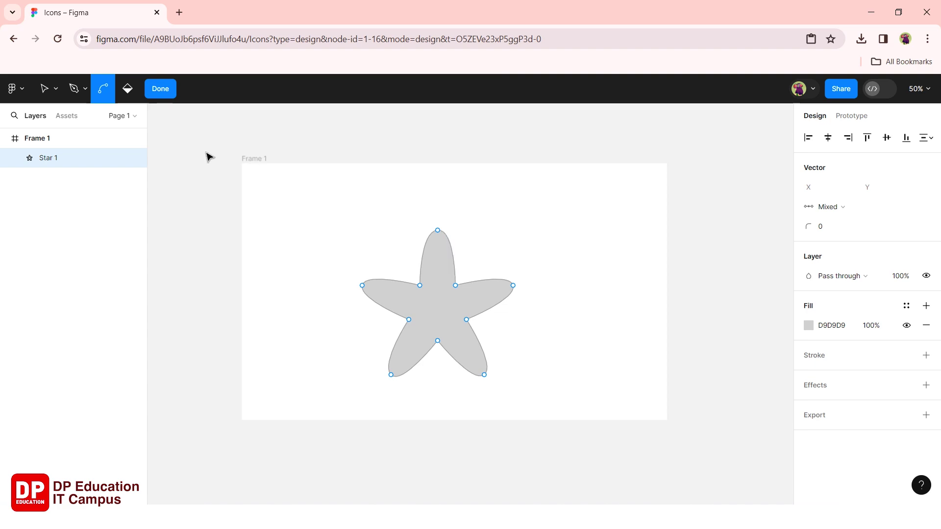
pyautogui.click(160, 93)
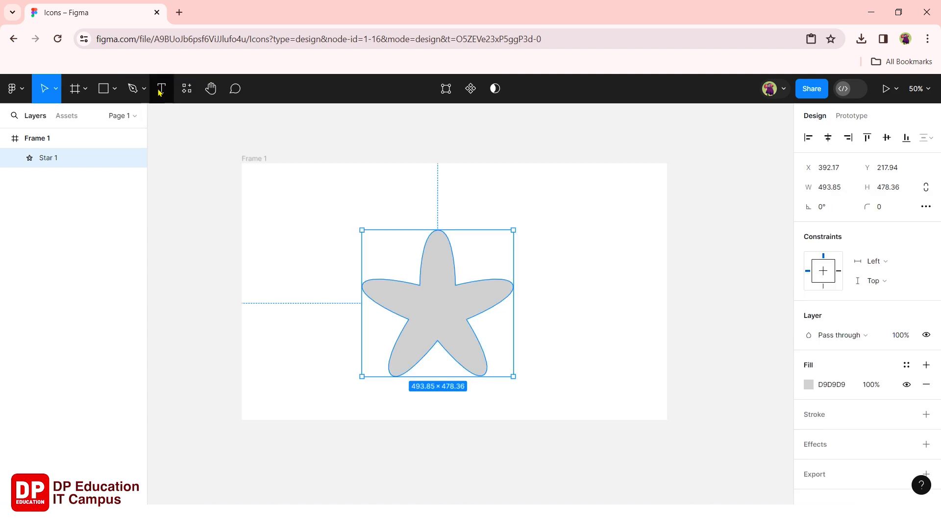
# Drag Star 1 up and to the right inside Frame 1, leaving it selected.
pyautogui.click(599, 303)
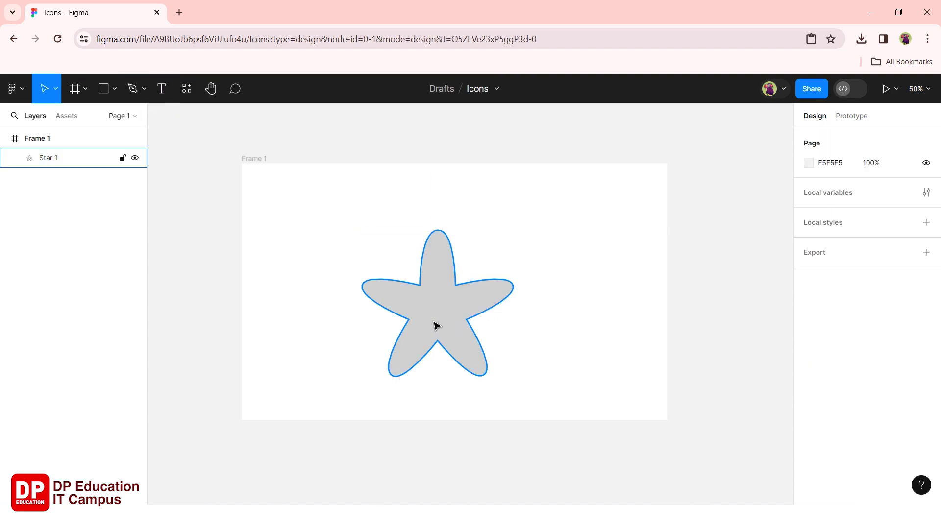
pyautogui.moveTo(436, 325); pyautogui.dragTo(452, 308)
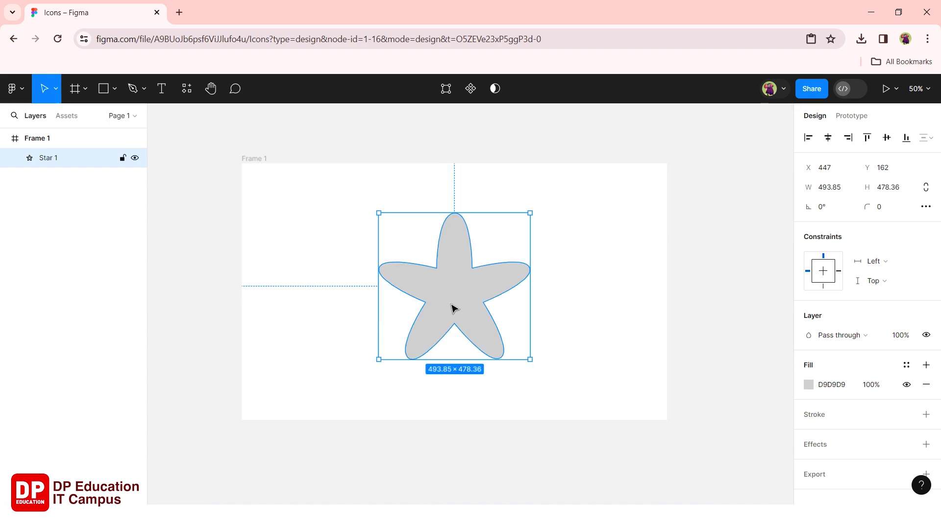
pyautogui.click(612, 333)
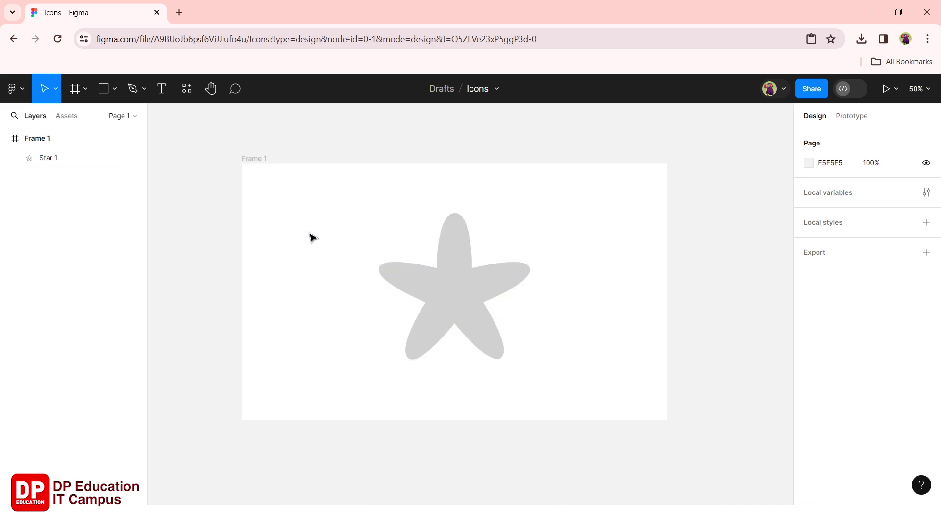
pyautogui.click(448, 288)
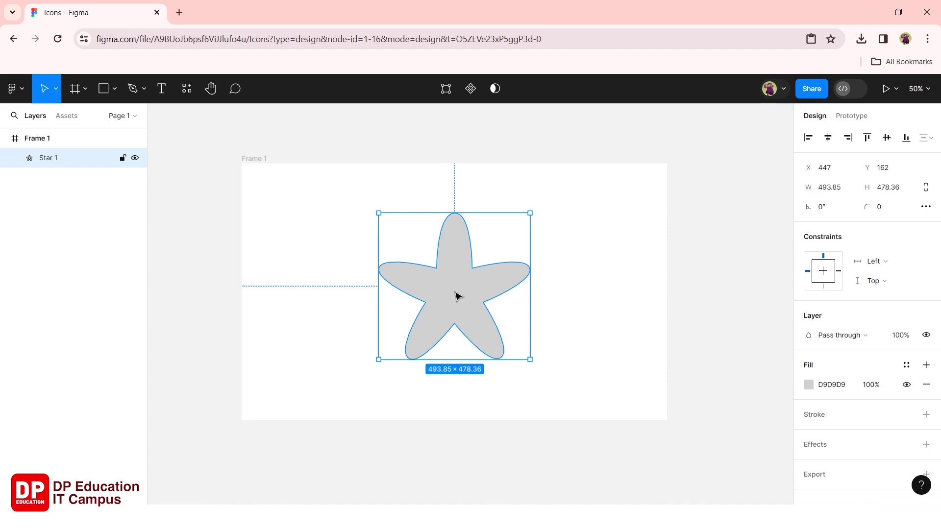
# Pull the star's upper-left, lower-left and right inner points outward, then shift all points up-right.
pyautogui.doubleClick(456, 296)
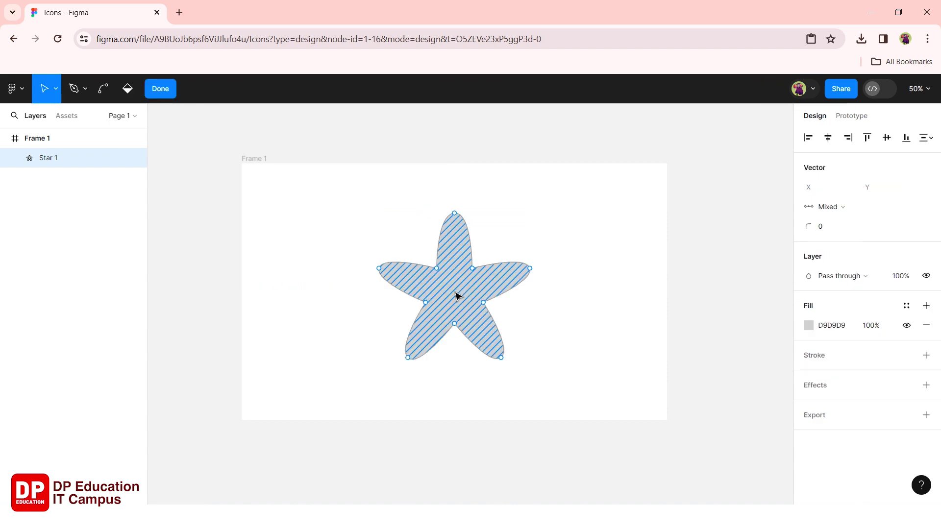
pyautogui.click(438, 269)
pyautogui.moveTo(440, 269); pyautogui.dragTo(432, 254)
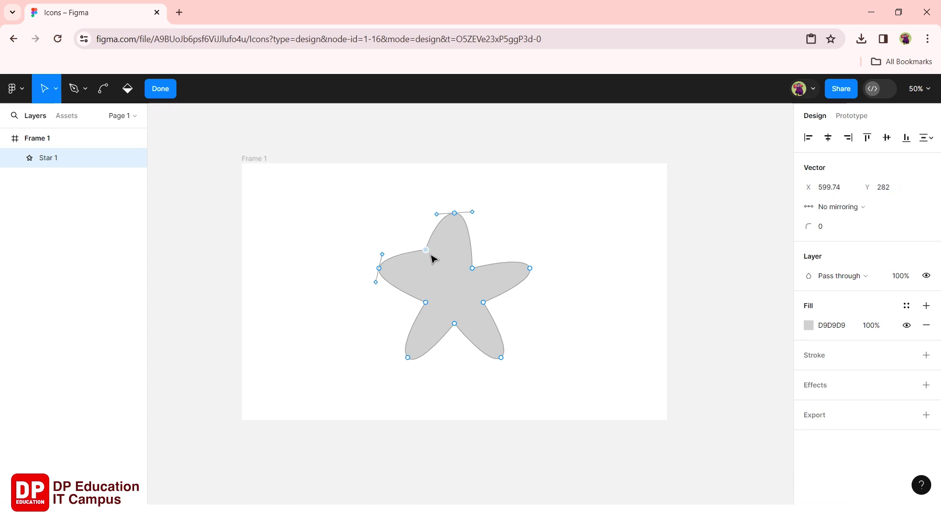
pyautogui.click(427, 304)
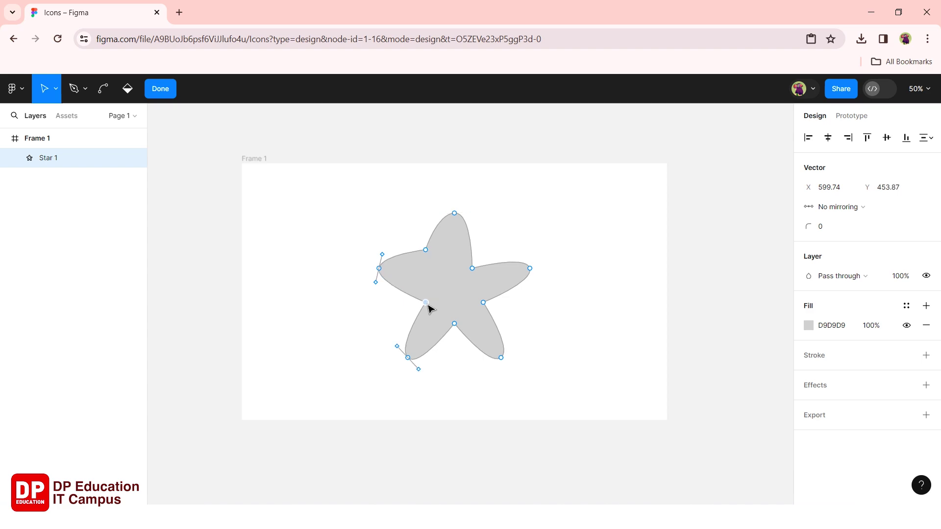
pyautogui.moveTo(426, 303)
pyautogui.mouseDown()
pyautogui.moveTo(409, 312)
pyautogui.moveTo(458, 350)
pyautogui.mouseUp()
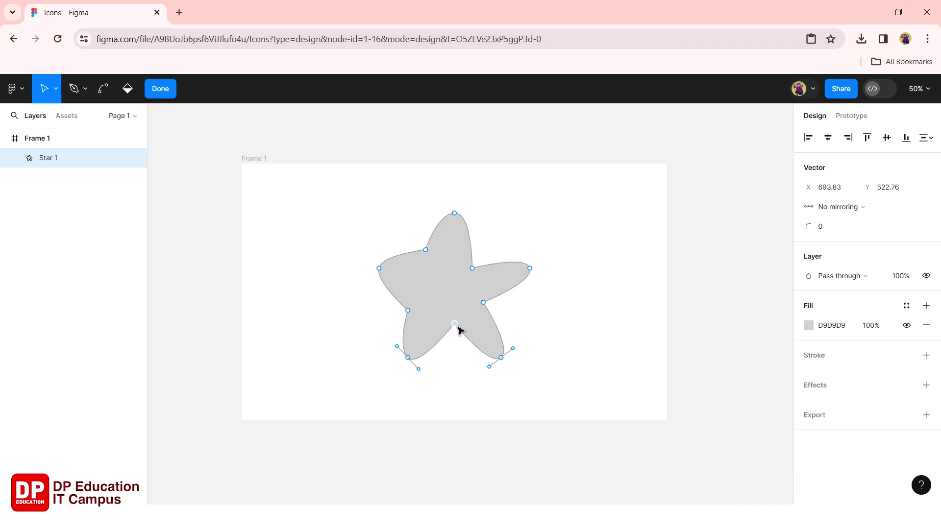
pyautogui.click(484, 305)
pyautogui.moveTo(489, 306); pyautogui.dragTo(511, 315)
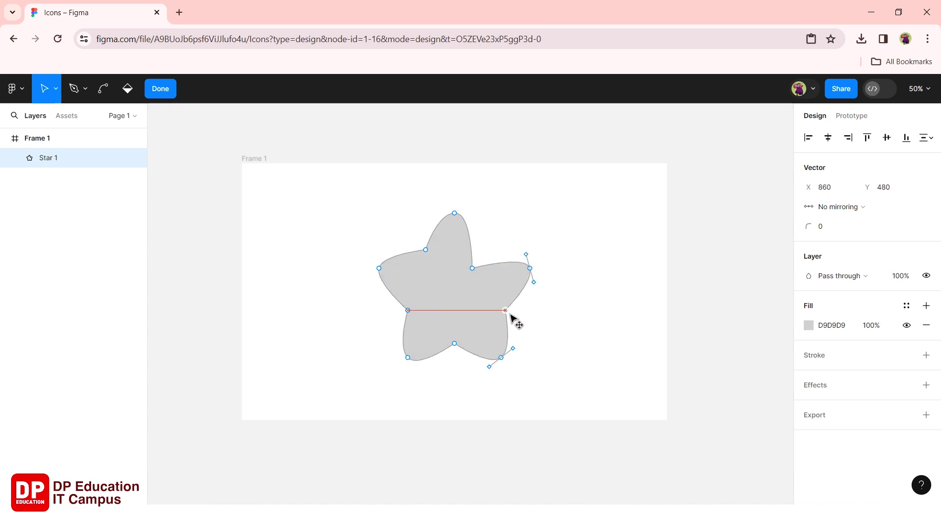
pyautogui.hotkey('ctrl', 'a')
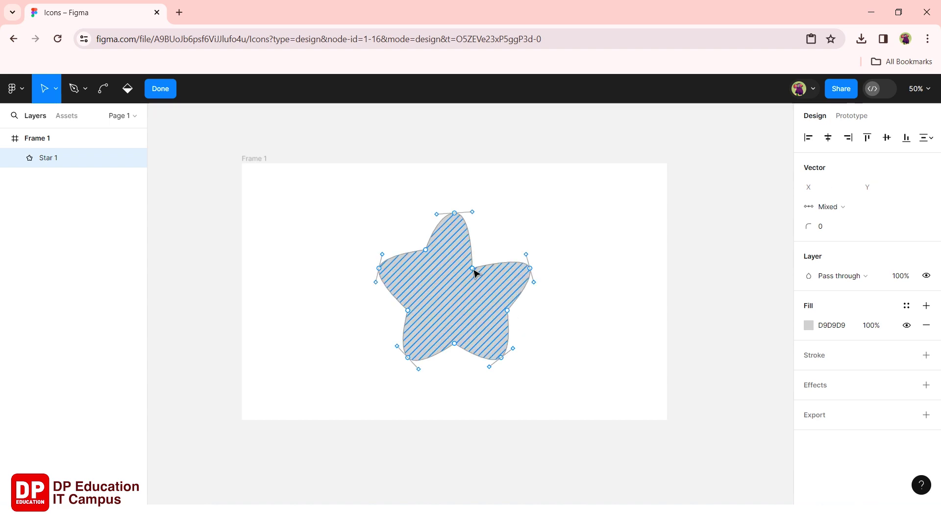
pyautogui.moveTo(474, 273)
pyautogui.mouseDown()
pyautogui.moveTo(496, 246)
pyautogui.moveTo(486, 249)
pyautogui.mouseUp()
pyautogui.click(363, 323)
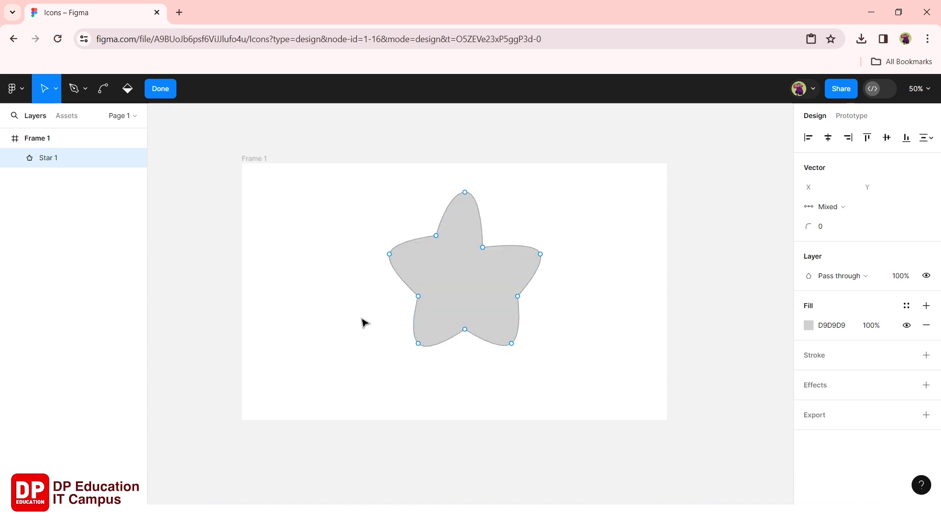
pyautogui.click(168, 90)
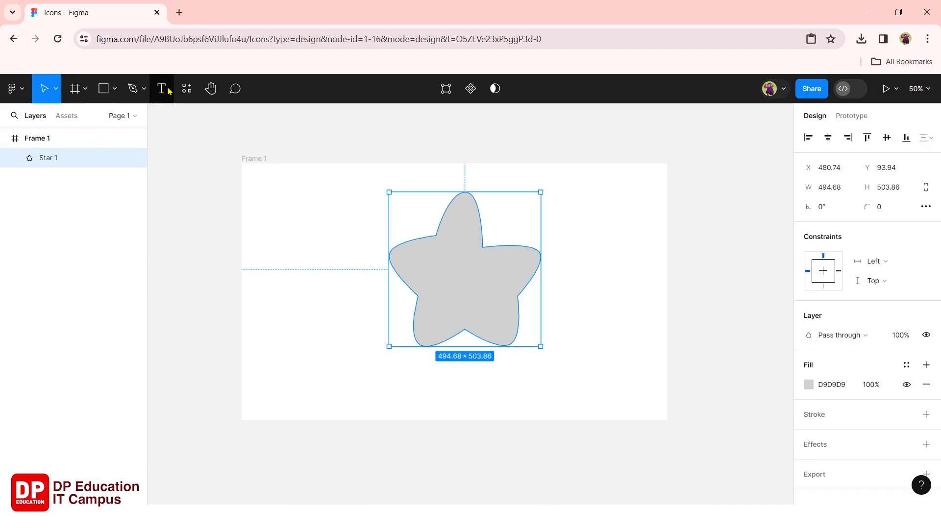
# Draw a rectangle left of the star and pull a new right-edge point into a pentagon tip.
pyautogui.click(116, 100)
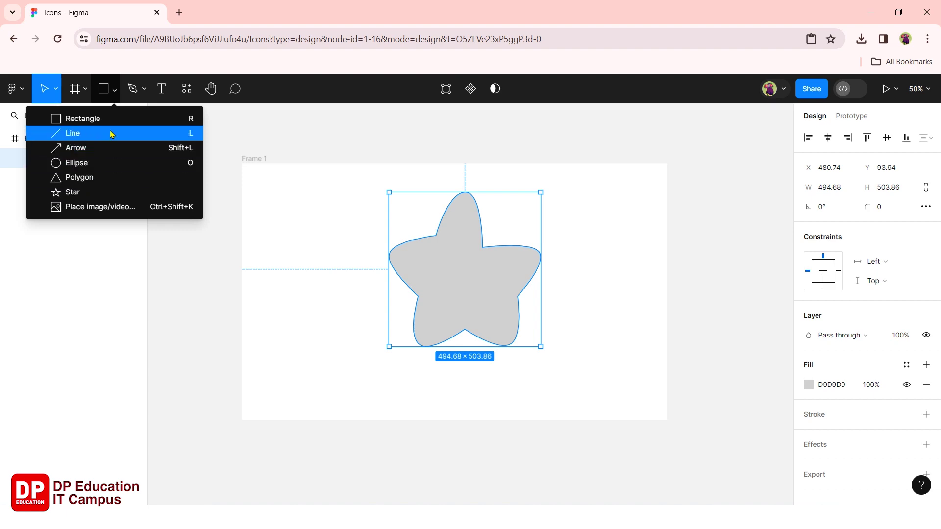
pyautogui.click(112, 124)
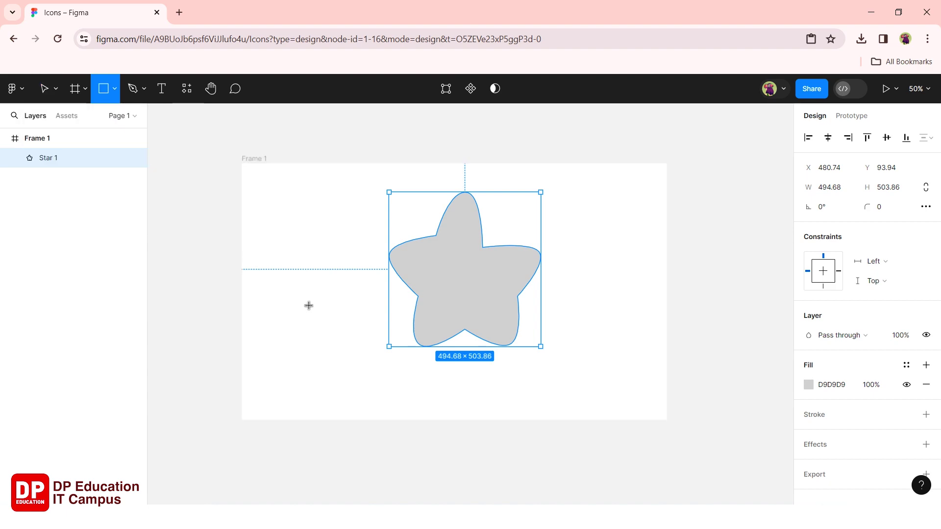
pyautogui.moveTo(299, 292); pyautogui.dragTo(353, 361)
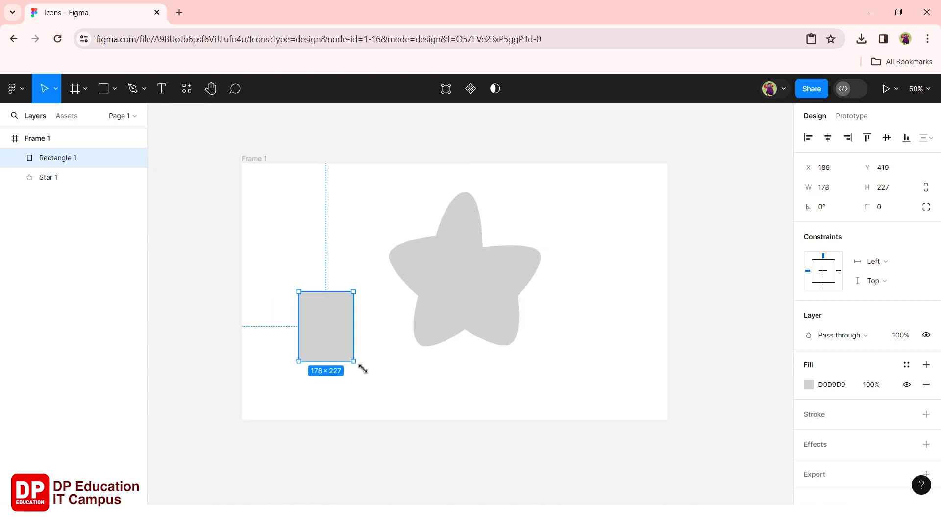
pyautogui.doubleClick(346, 334)
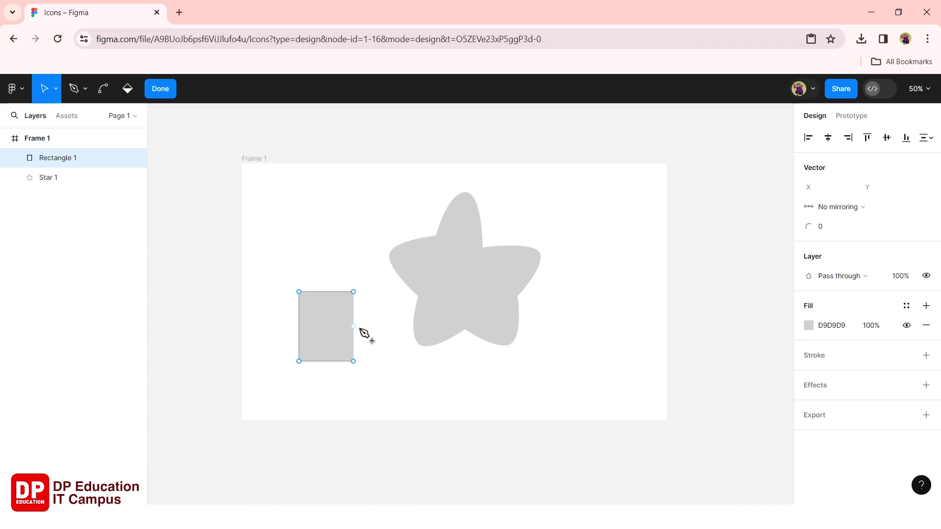
pyautogui.click(354, 327)
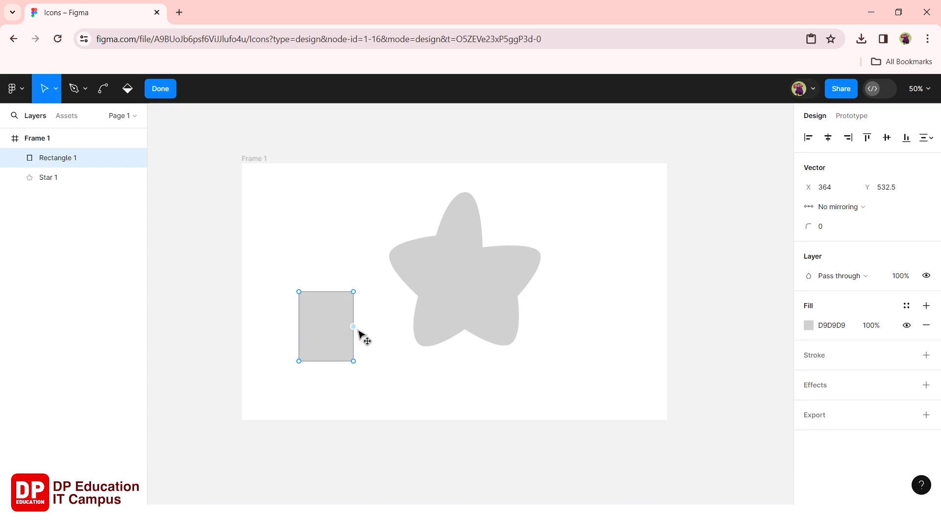
pyautogui.moveTo(355, 329); pyautogui.dragTo(377, 337)
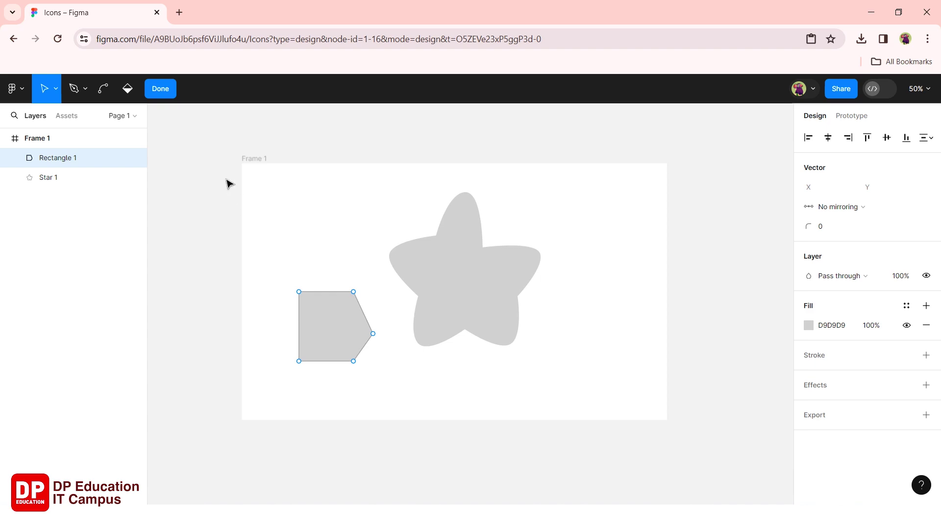
pyautogui.click(165, 89)
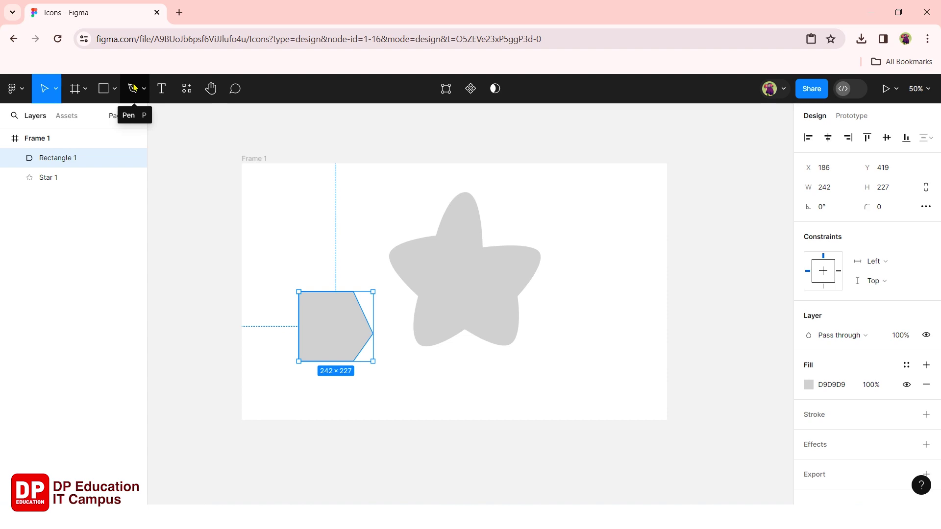
# Draw a closed jagged zigzag outline with the Pen tool in the frame's upper left.
pyautogui.click(135, 91)
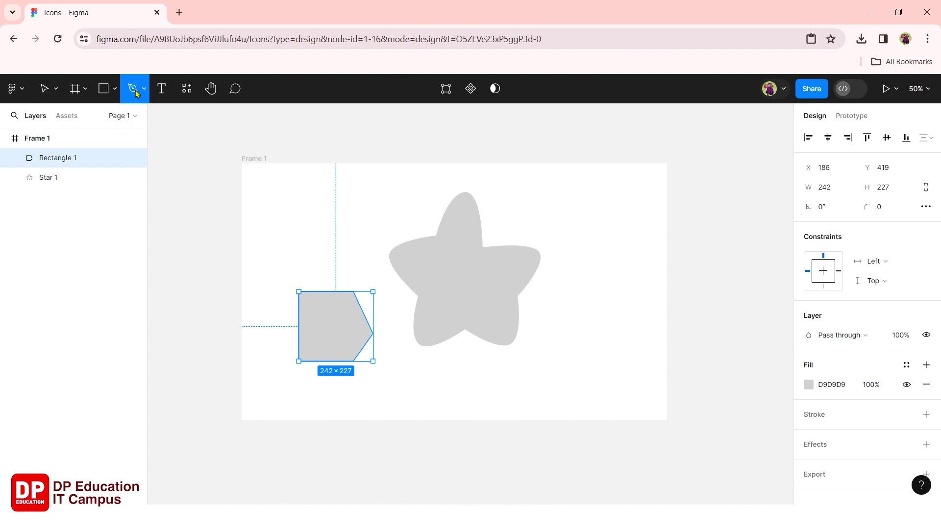
pyautogui.click(269, 230)
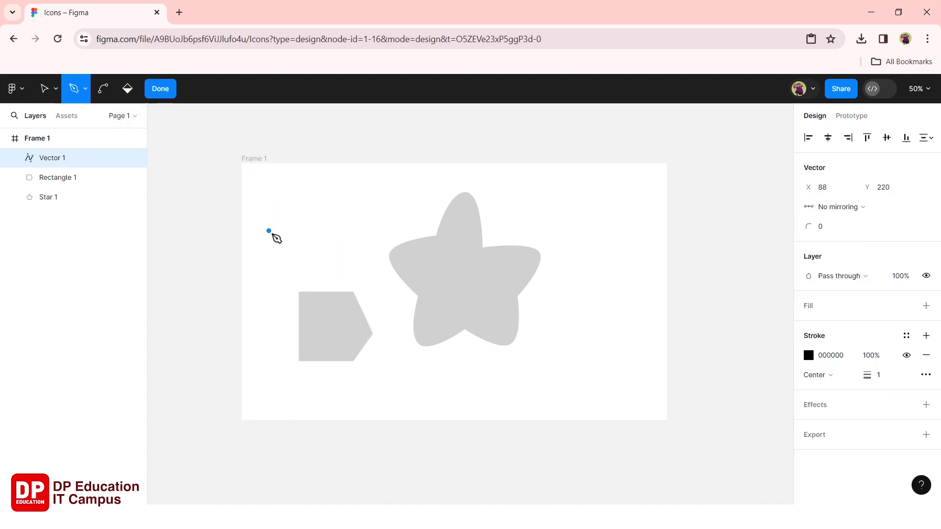
pyautogui.click(286, 199)
pyautogui.moveTo(307, 220); pyautogui.dragTo(331, 195)
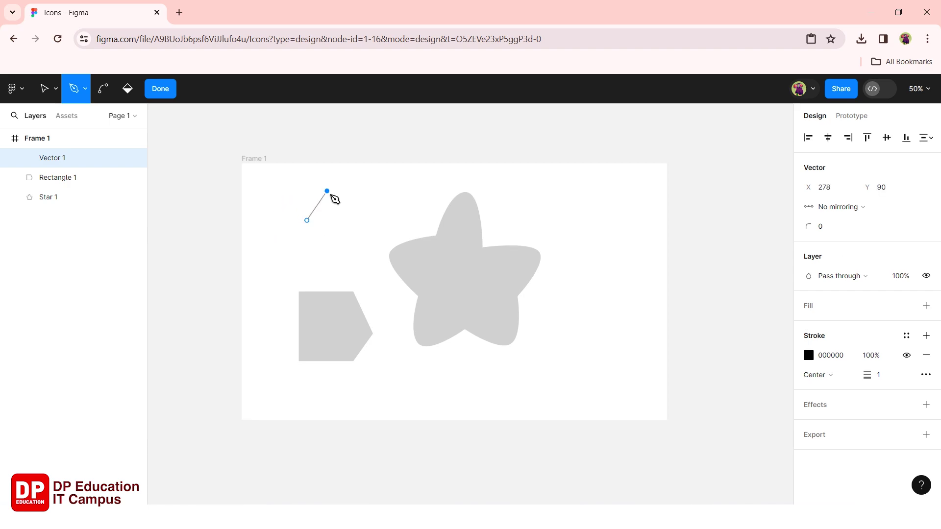
pyautogui.click(357, 209)
pyautogui.click(410, 224)
pyautogui.click(345, 243)
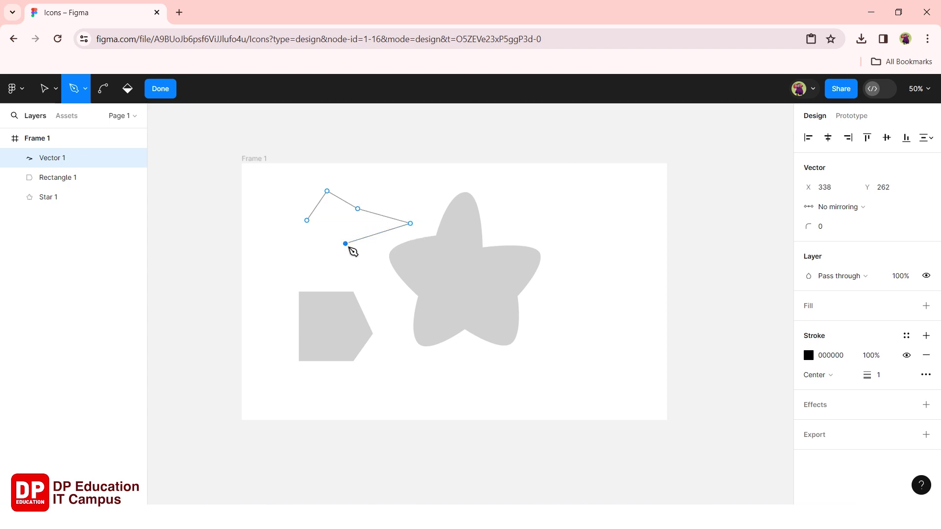
pyautogui.click(337, 255)
pyautogui.click(277, 275)
pyautogui.click(289, 256)
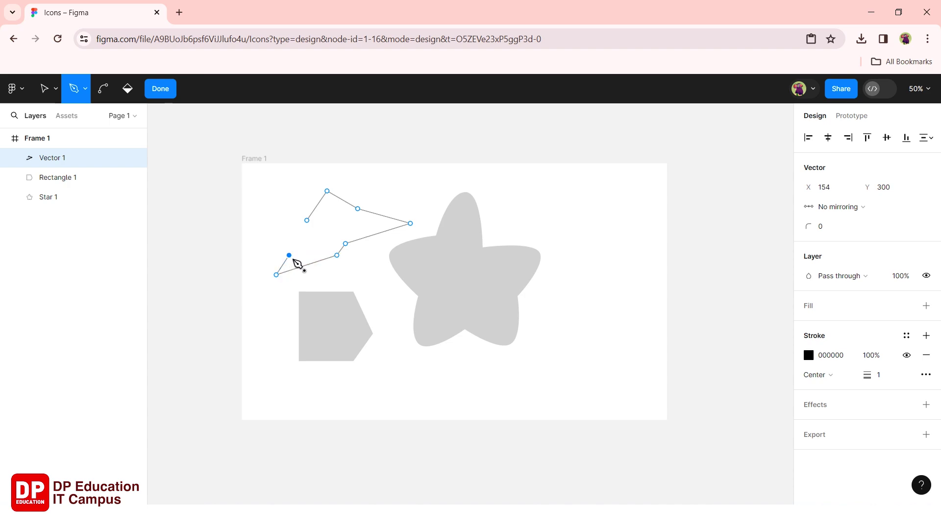
pyautogui.click(255, 235)
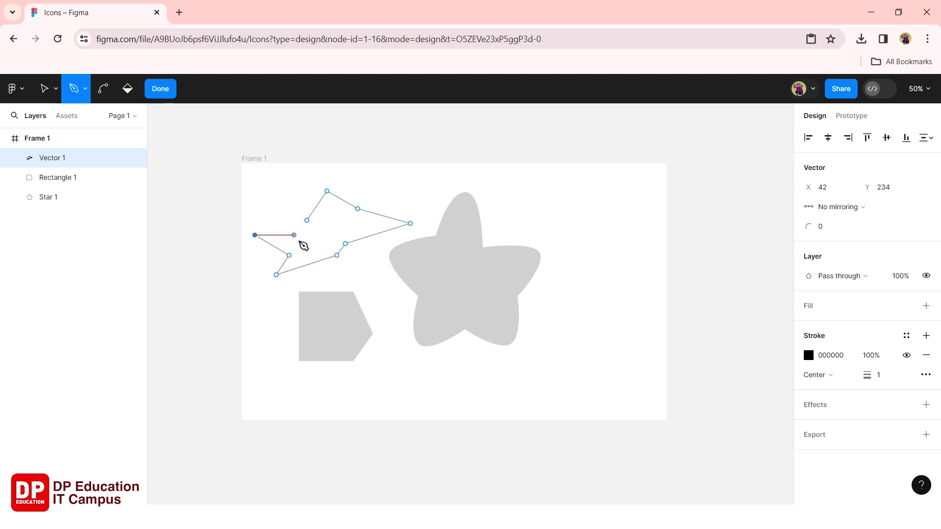
pyautogui.click(297, 236)
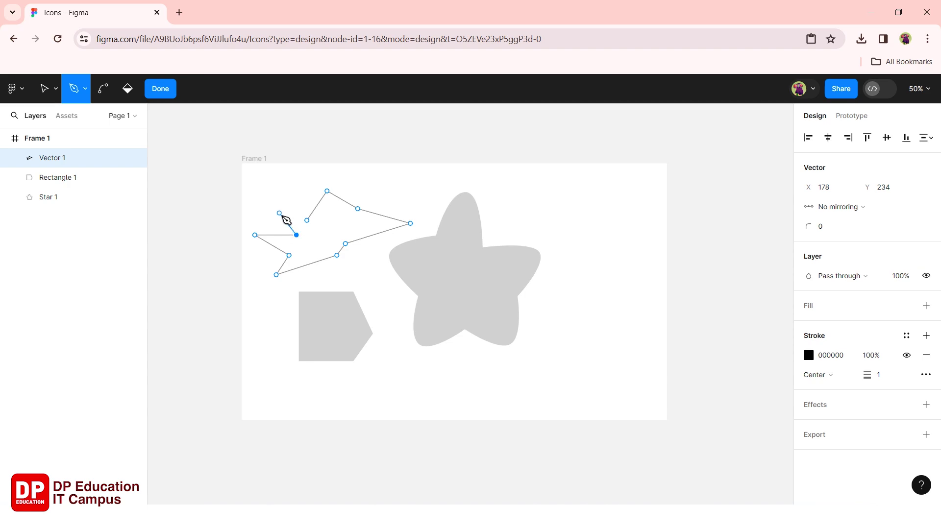
pyautogui.click(276, 209)
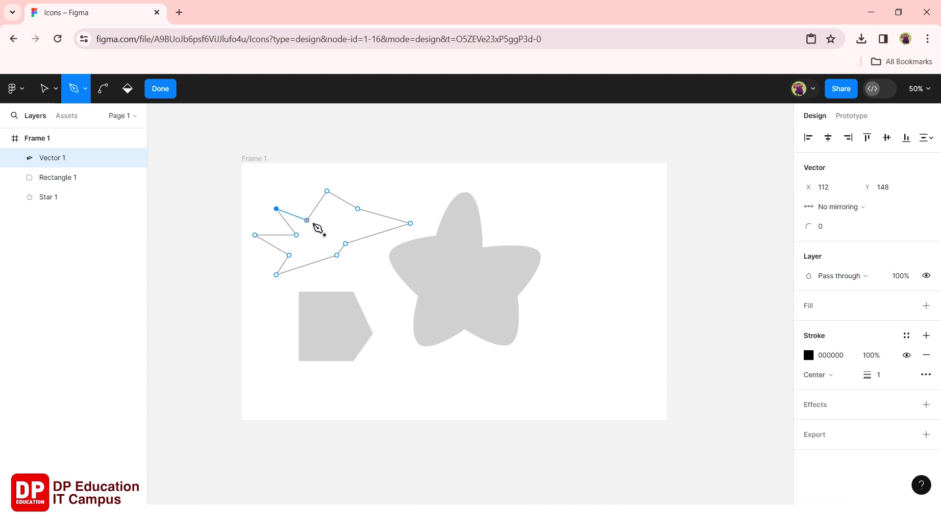
pyautogui.click(314, 226)
pyautogui.click(160, 90)
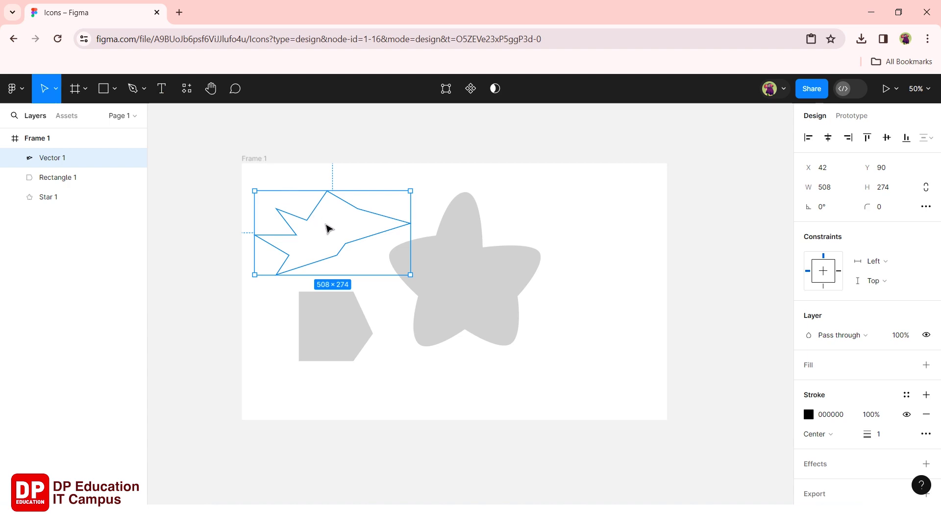
# Move Vector 1 so it overlaps the star's upper right, then deselect it.
pyautogui.moveTo(327, 226)
pyautogui.mouseDown()
pyautogui.moveTo(464, 257)
pyautogui.moveTo(571, 203)
pyautogui.mouseUp()
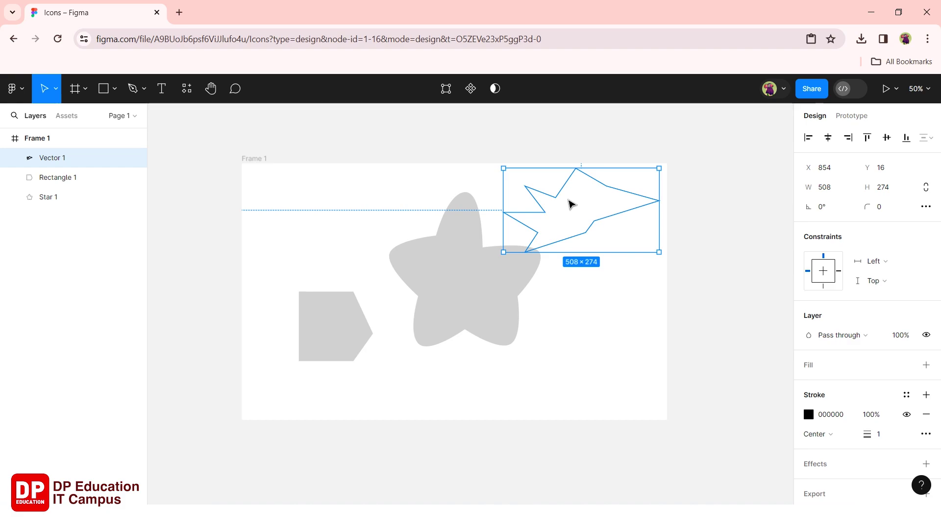
pyautogui.moveTo(572, 204); pyautogui.dragTo(553, 221)
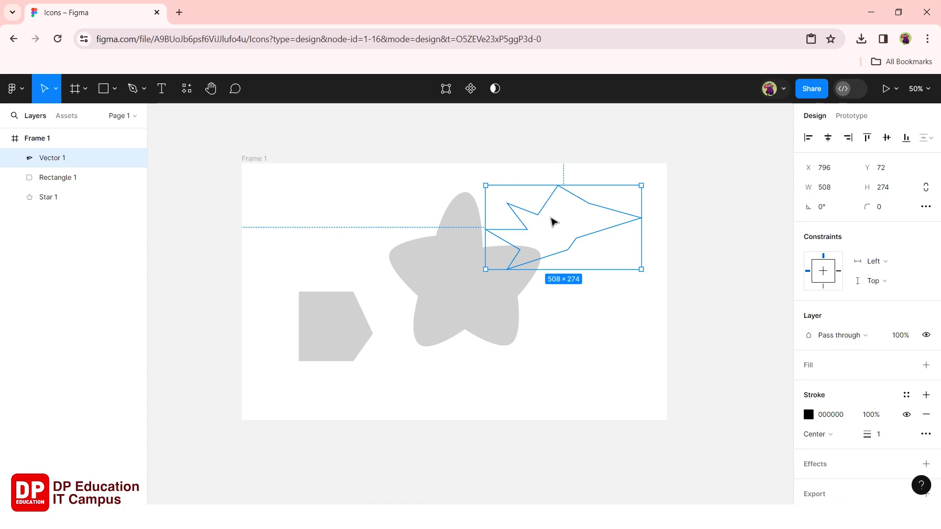
pyautogui.moveTo(553, 222); pyautogui.dragTo(561, 216)
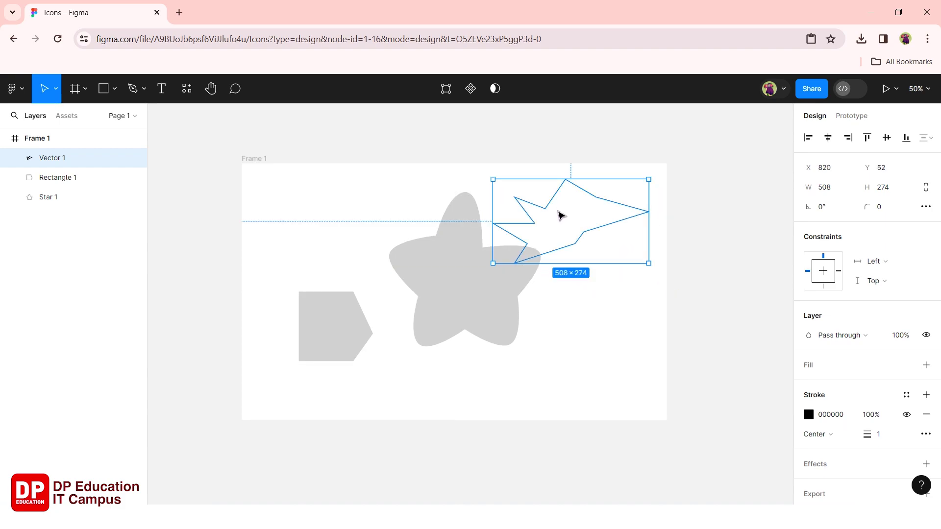
pyautogui.click(232, 169)
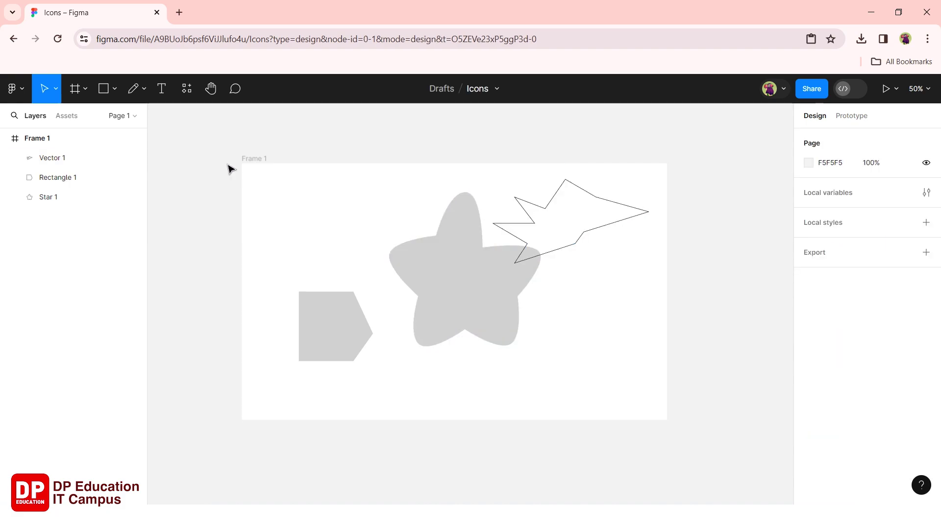
# Sketch two freehand Pencil strokes forming a loopy cloud-like outline at the frame's upper left.
pyautogui.click(141, 89)
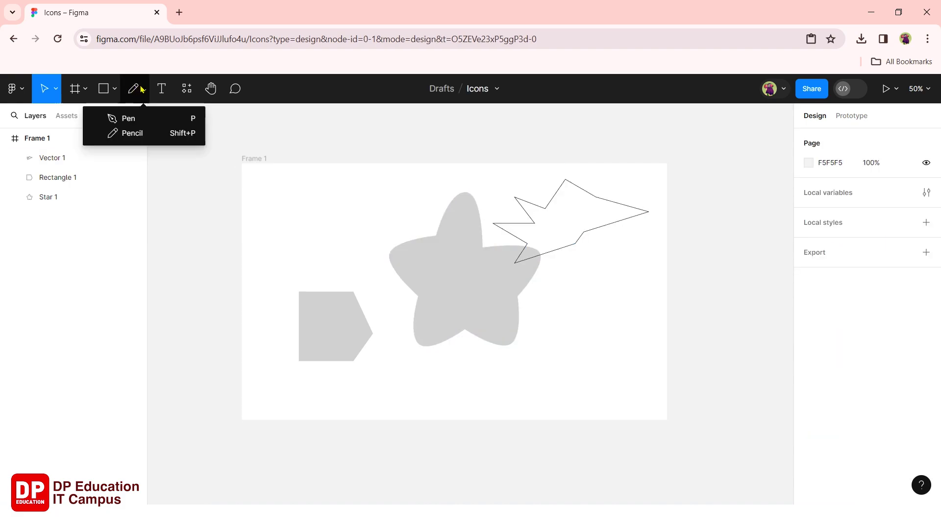
pyautogui.click(140, 133)
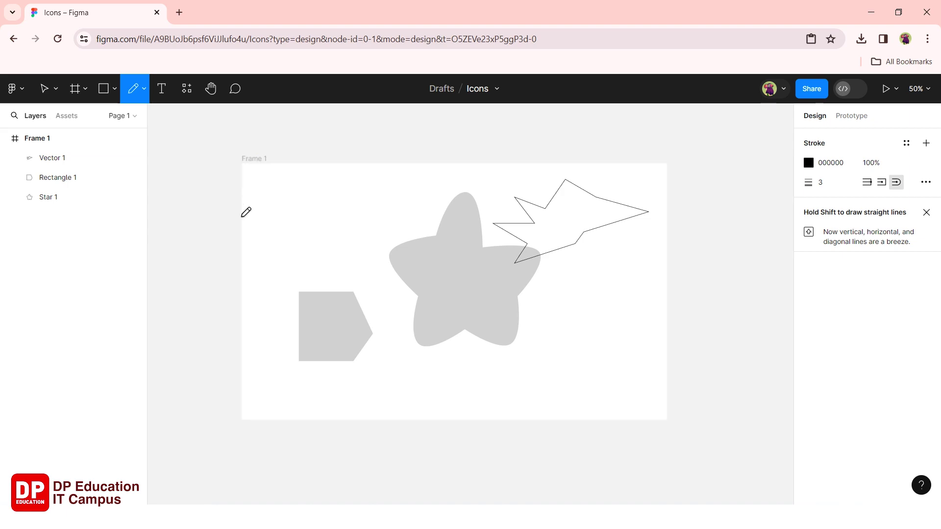
pyautogui.moveTo(257, 214); pyautogui.dragTo(300, 204)
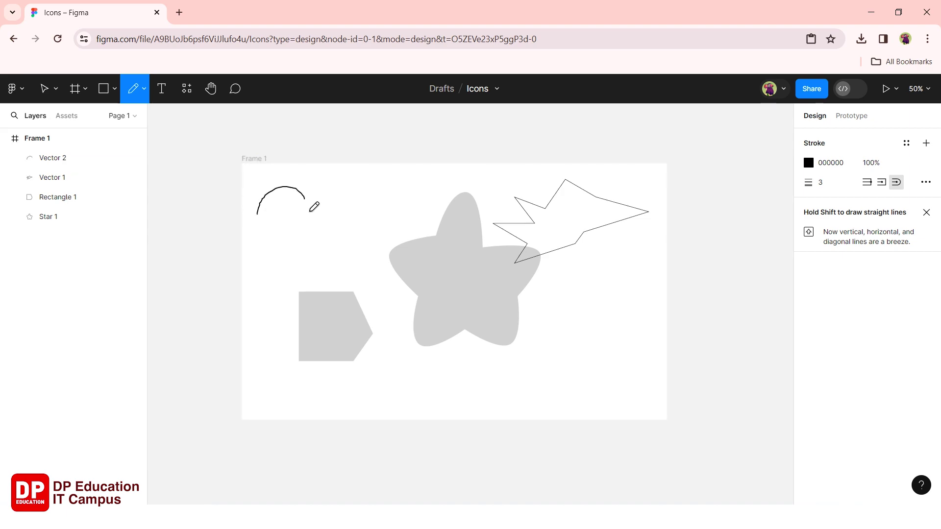
pyautogui.moveTo(305, 214)
pyautogui.mouseDown()
pyautogui.moveTo(305, 262)
pyautogui.moveTo(250, 251)
pyautogui.moveTo(270, 238)
pyautogui.moveTo(262, 223)
pyautogui.mouseUp()
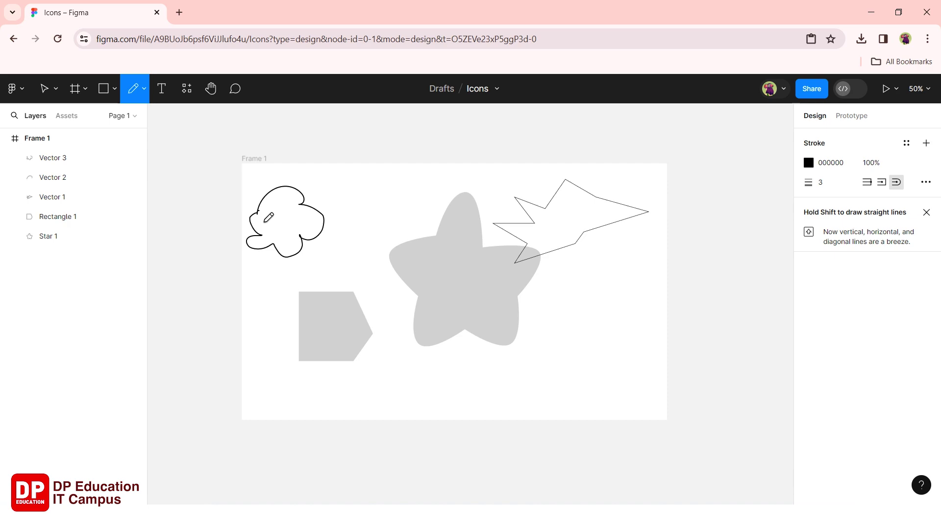
pyautogui.press('v')
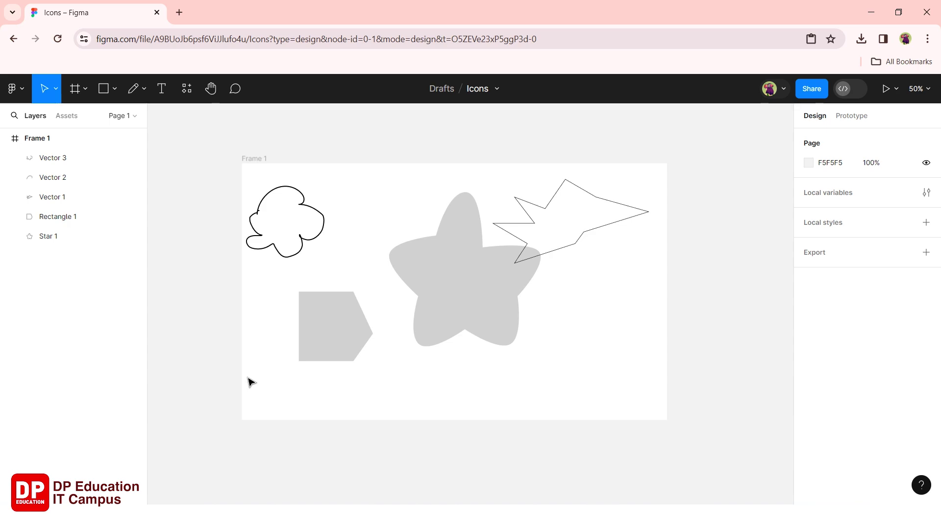
# Delete the star, pentagon and all vector paths from Frame 1, and pick the Ellipse tool.
pyautogui.moveTo(262, 381)
pyautogui.mouseDown()
pyautogui.moveTo(518, 378)
pyautogui.moveTo(608, 213)
pyautogui.mouseUp()
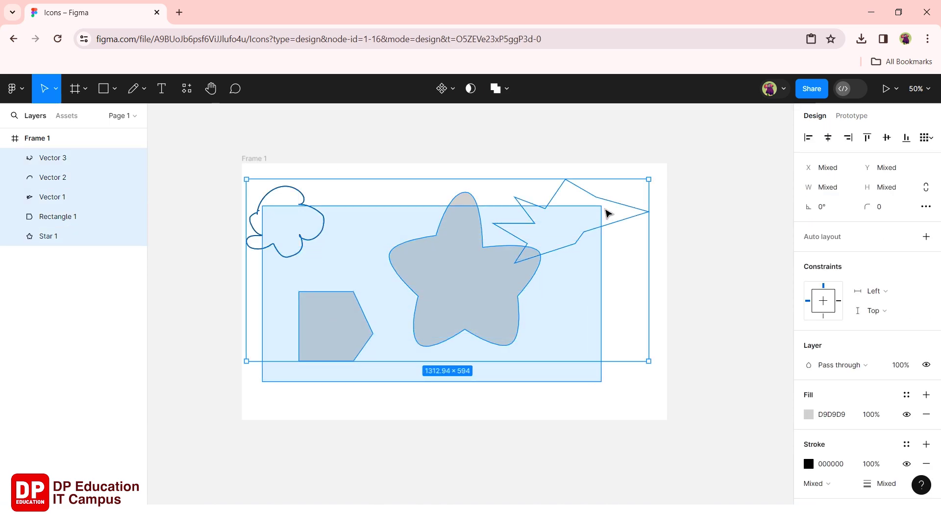
pyautogui.press('Delete')
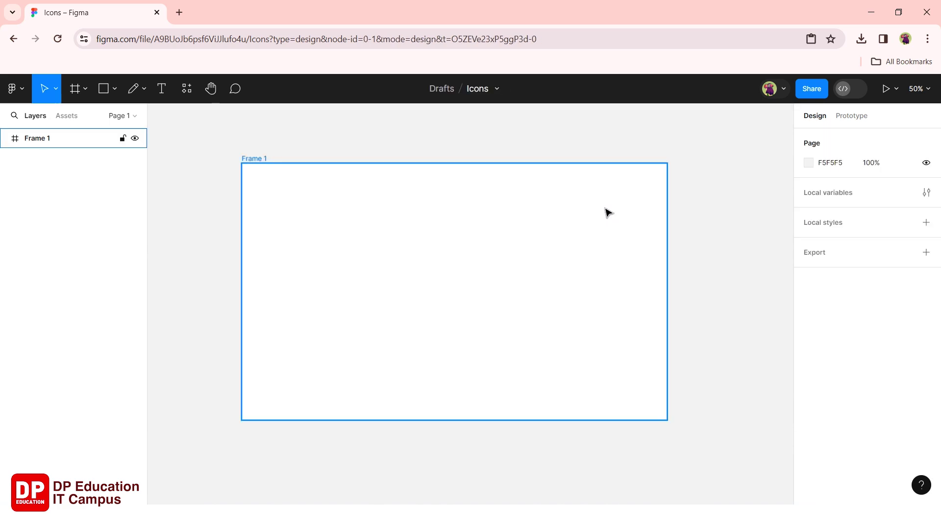
pyautogui.click(206, 223)
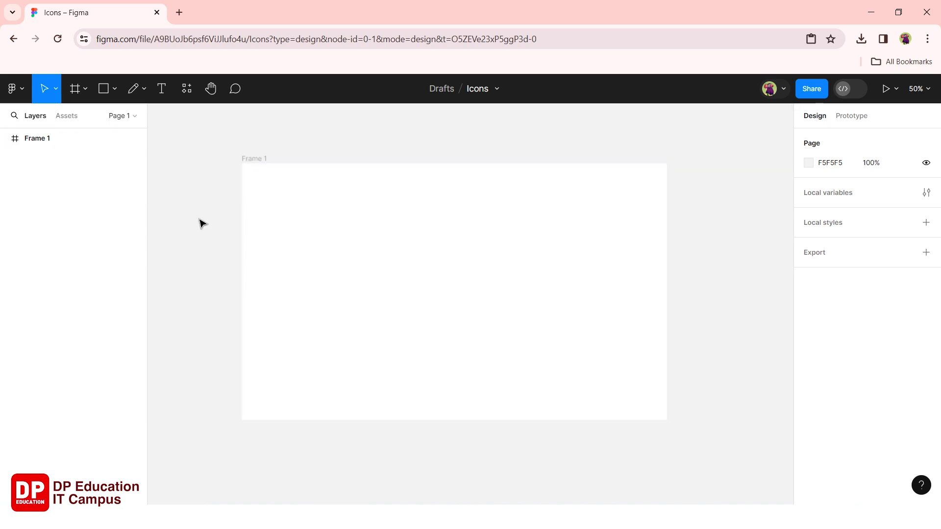
pyautogui.click(116, 90)
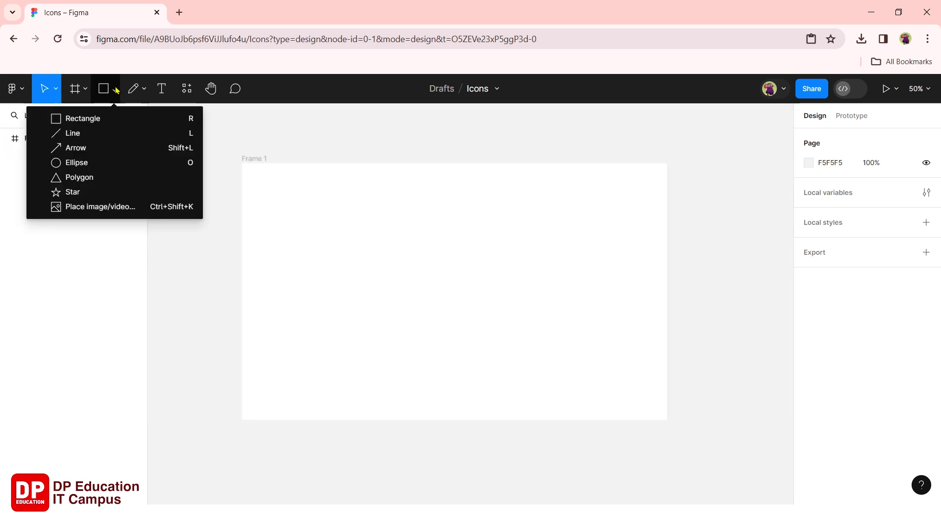
pyautogui.click(116, 162)
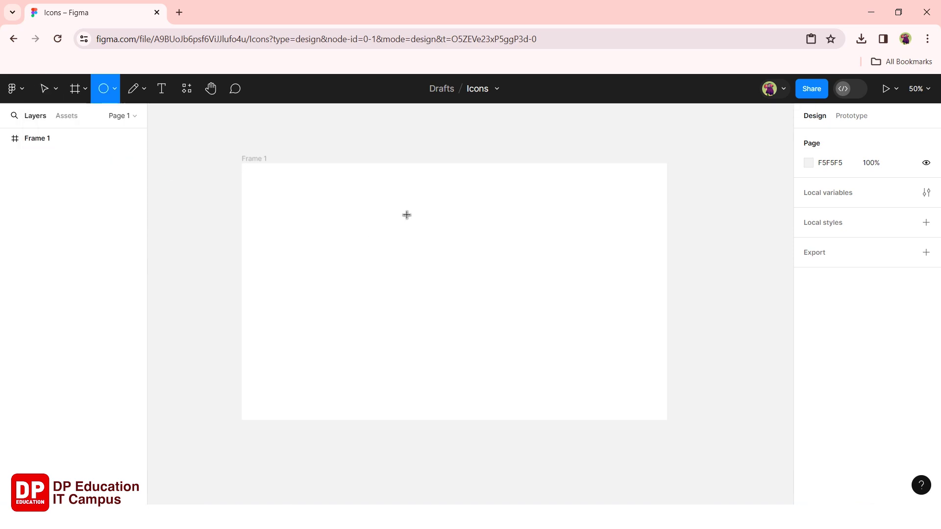
# Draw an 80×80 circle with a linear gradient fill from D551E0 to 6F4673 at 72%.
pyautogui.moveTo(397, 206); pyautogui.dragTo(422, 232)
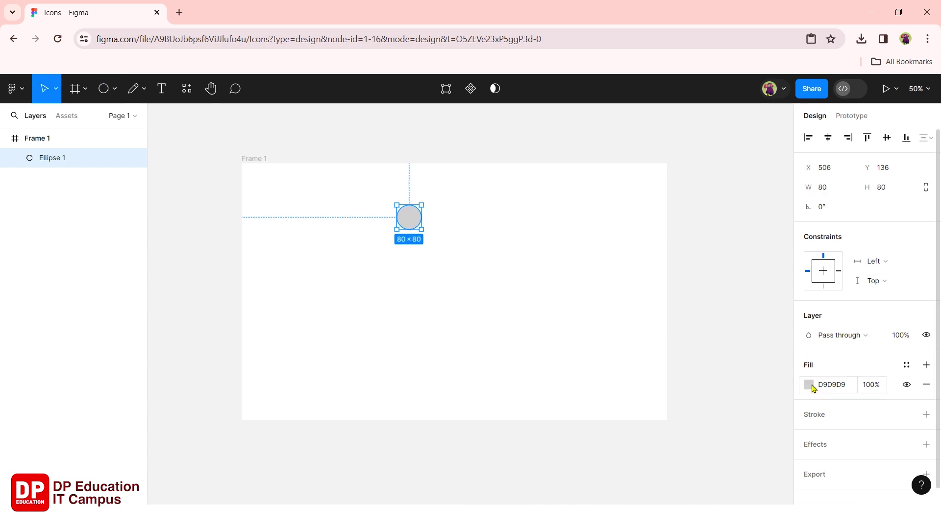
pyautogui.click(809, 385)
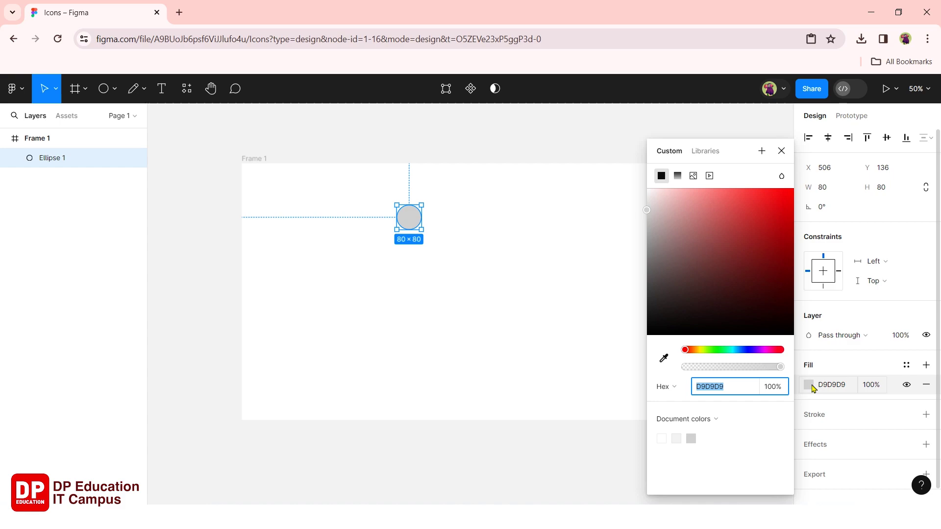
pyautogui.click(678, 175)
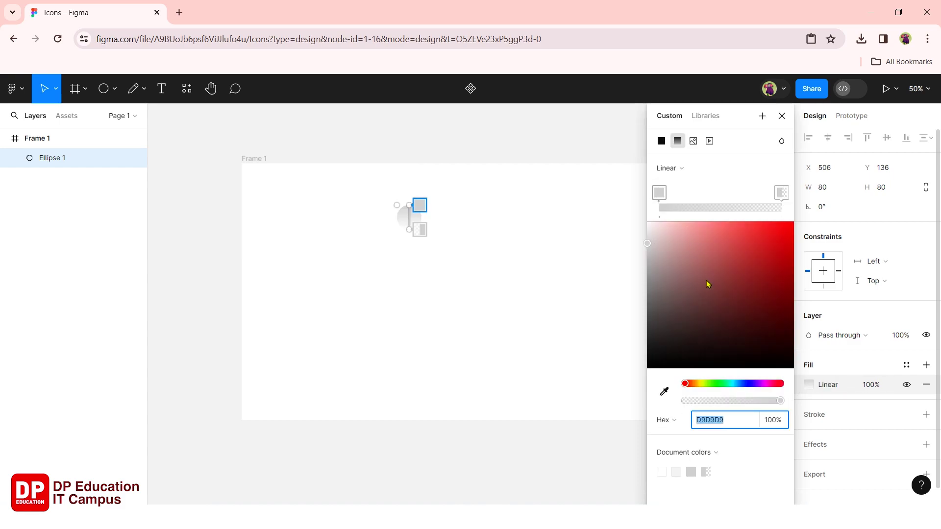
pyautogui.click(661, 195)
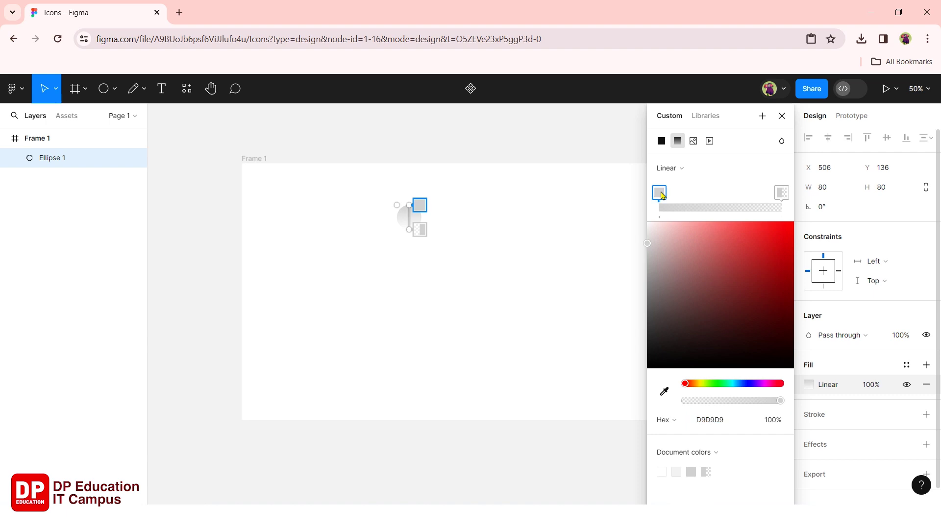
pyautogui.click(765, 385)
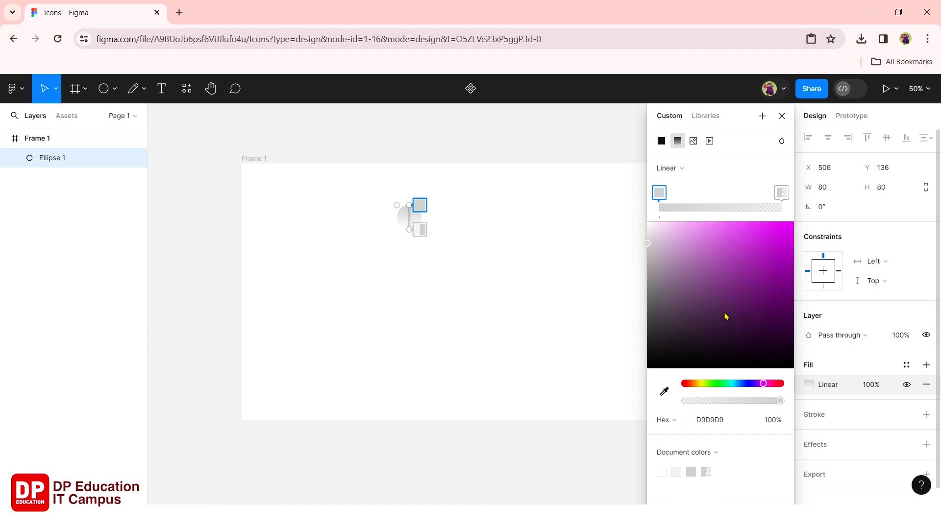
pyautogui.click(743, 241)
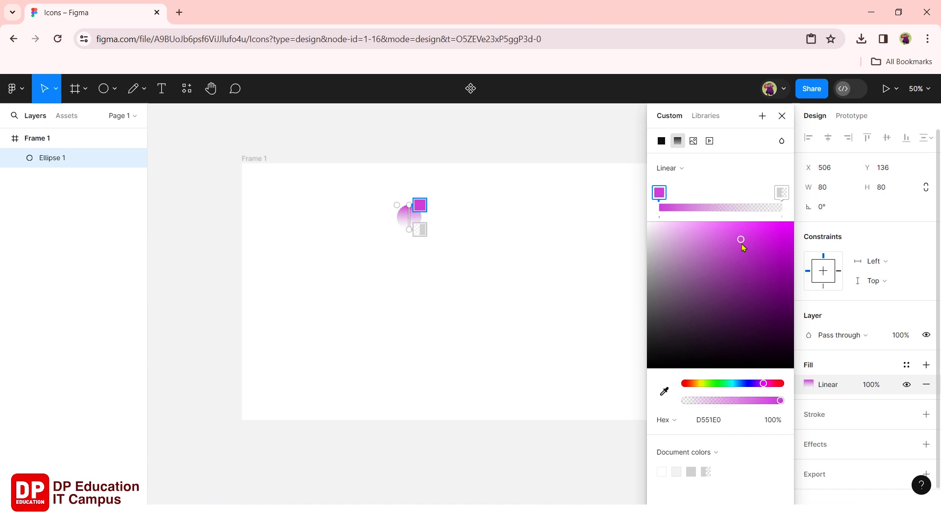
pyautogui.click(780, 193)
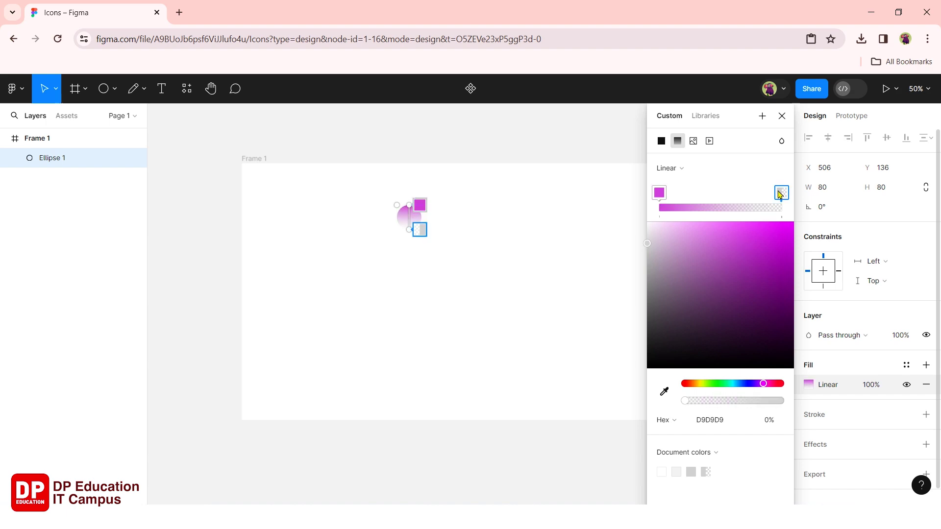
pyautogui.click(705, 304)
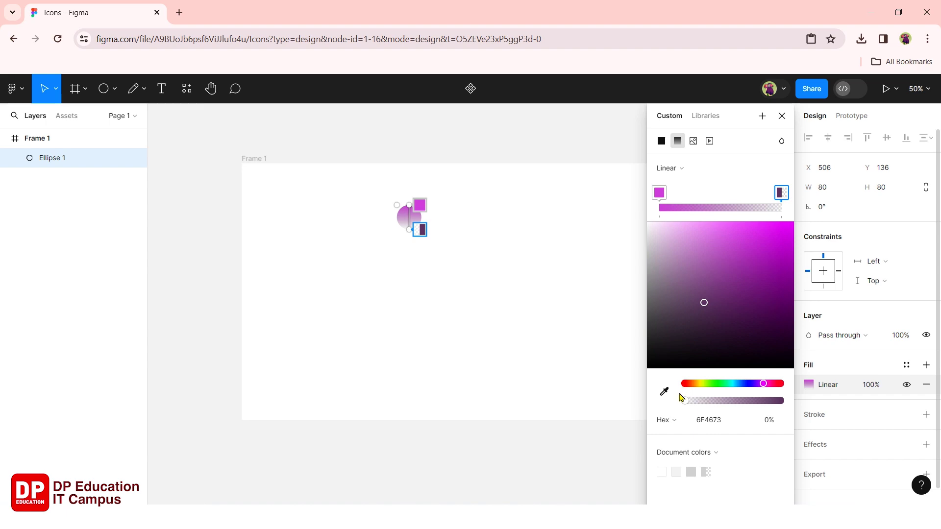
pyautogui.moveTo(687, 402)
pyautogui.mouseDown()
pyautogui.moveTo(762, 401)
pyautogui.moveTo(755, 388)
pyautogui.mouseUp()
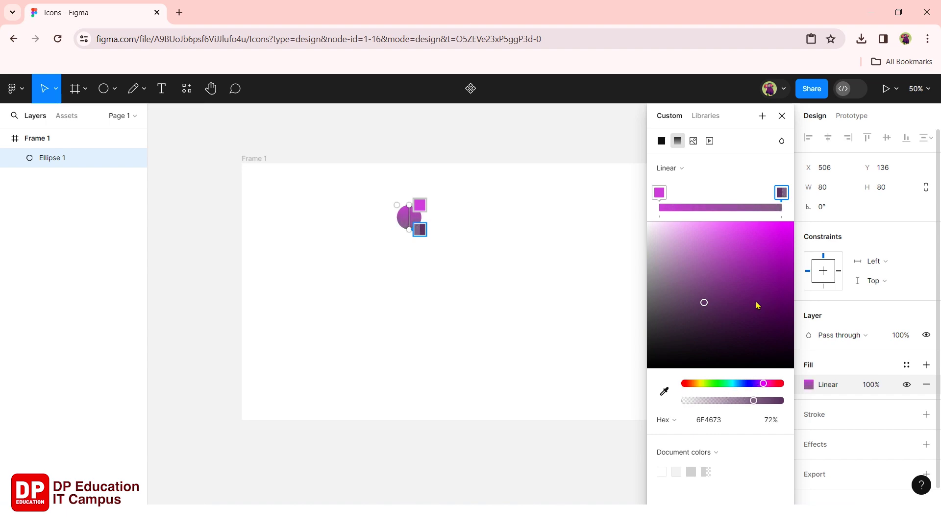
pyautogui.click(781, 116)
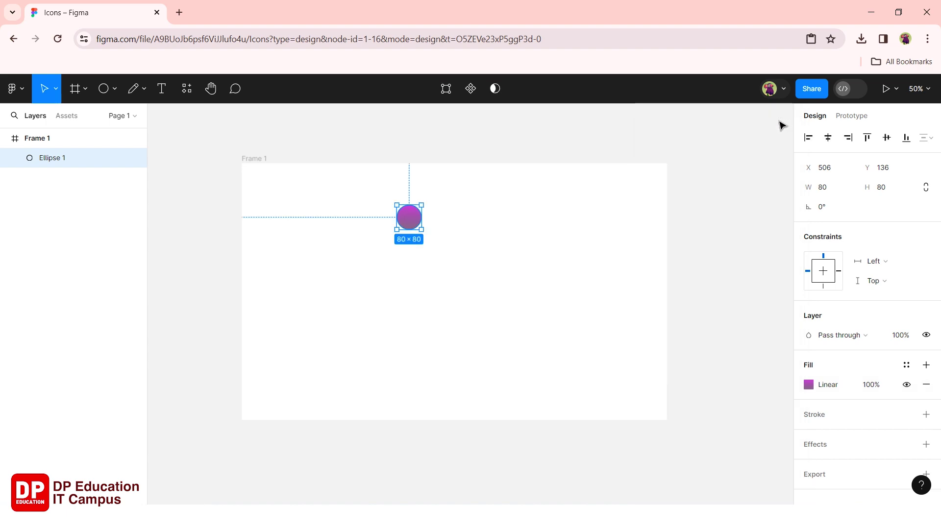
pyautogui.click(468, 325)
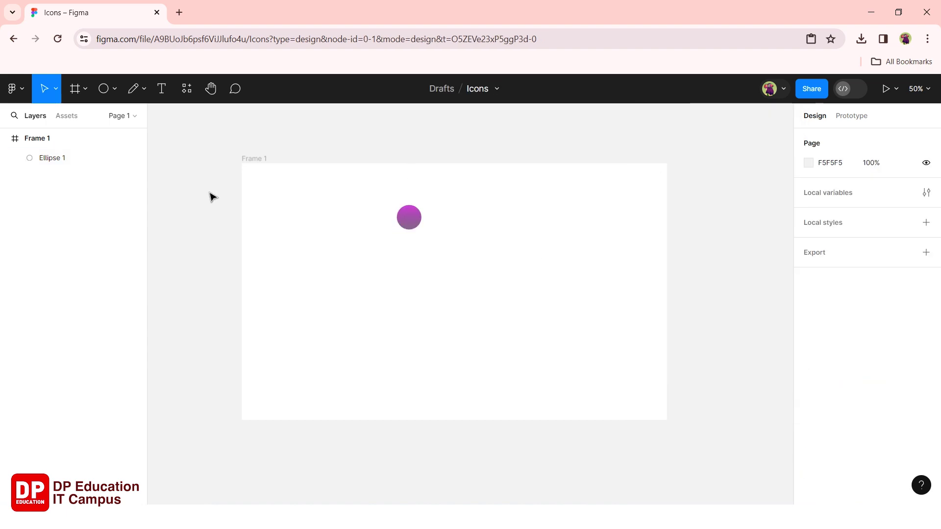
# Draw a four-point Pen zigzag (Vector 1) to the right of the gradient circle.
pyautogui.click(143, 89)
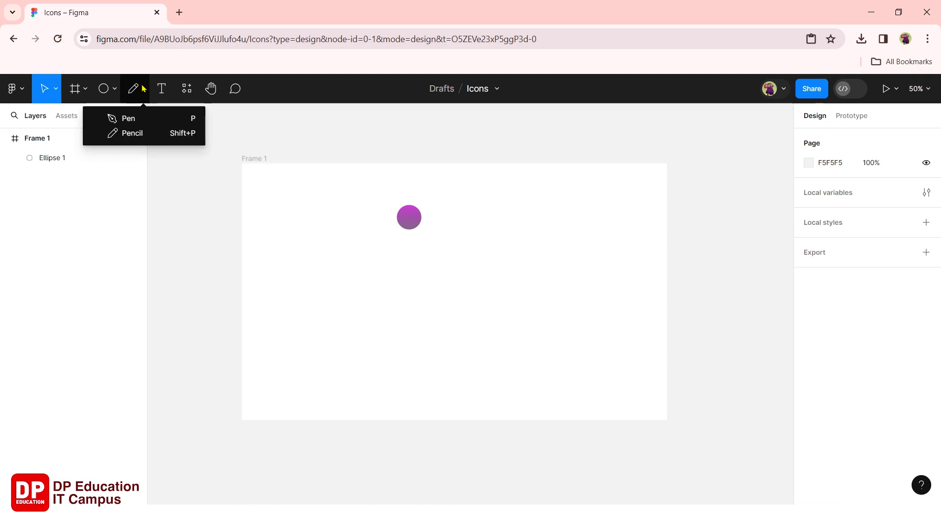
pyautogui.click(133, 121)
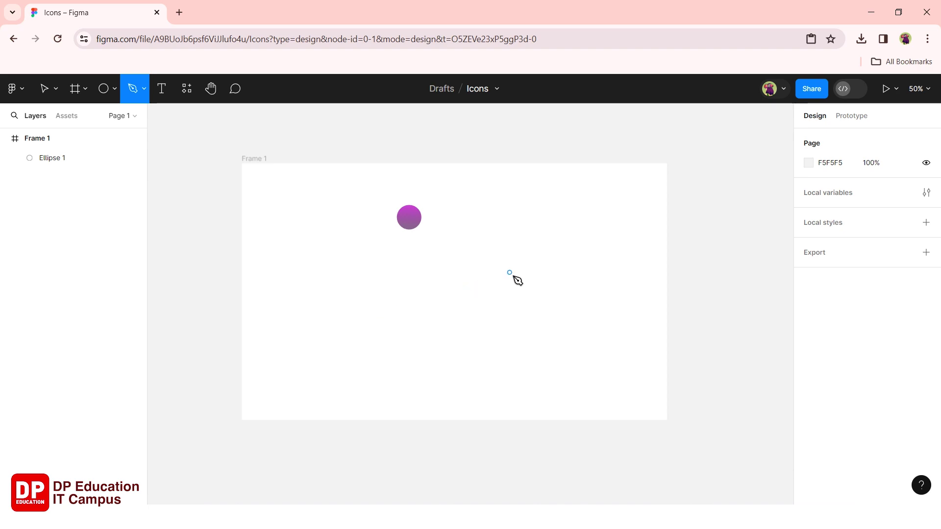
pyautogui.click(466, 285)
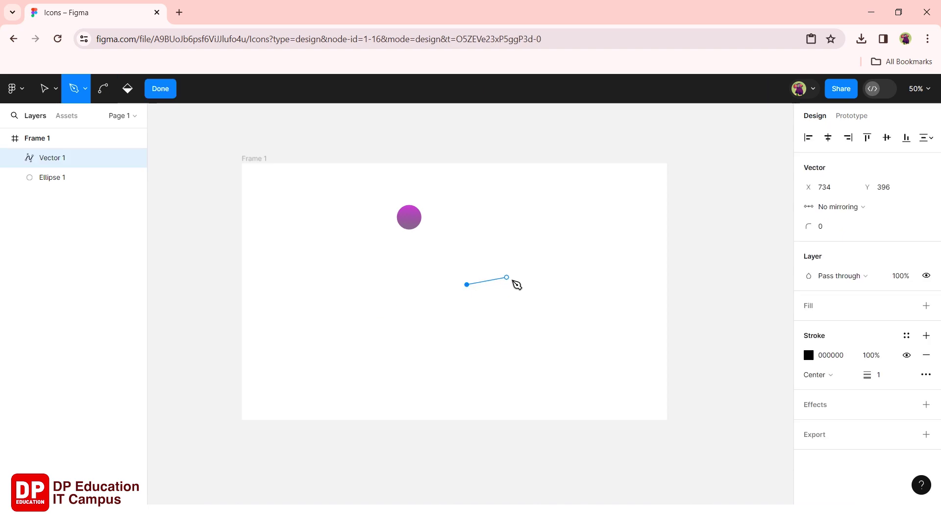
pyautogui.click(491, 229)
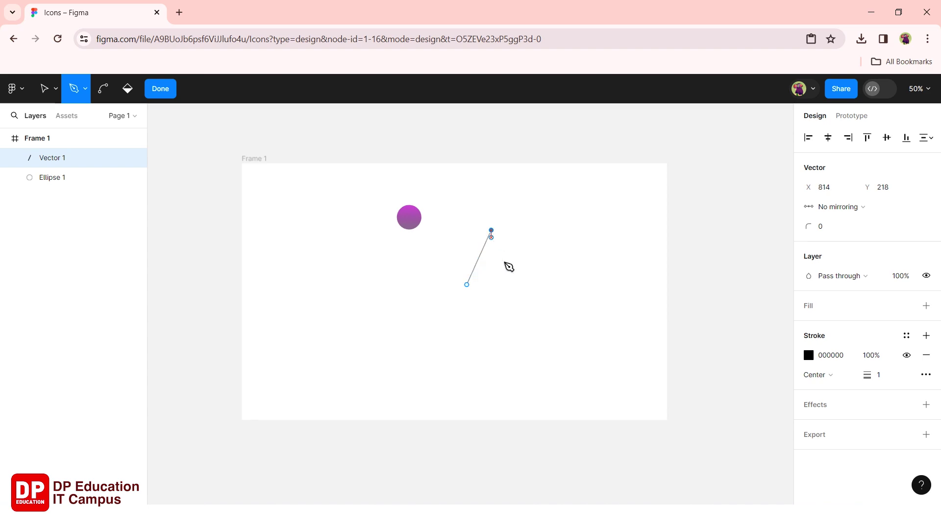
pyautogui.click(522, 337)
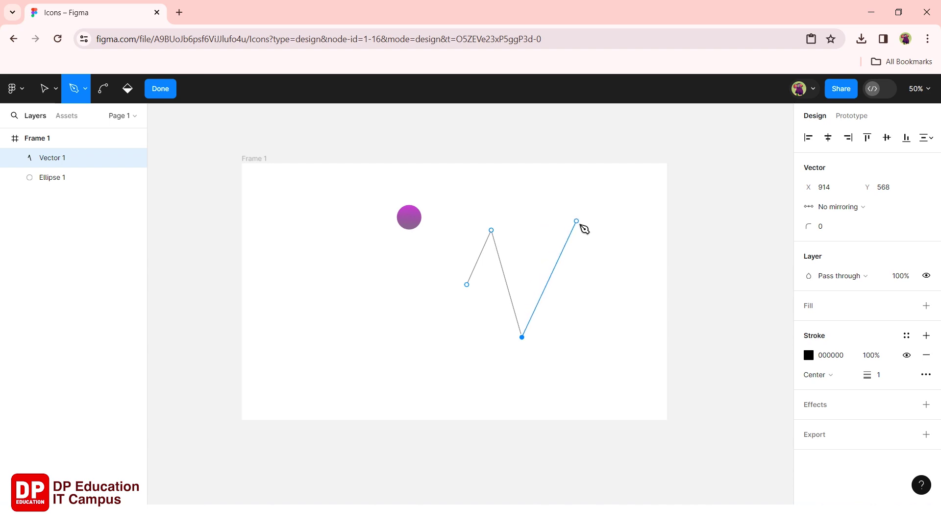
pyautogui.click(577, 217)
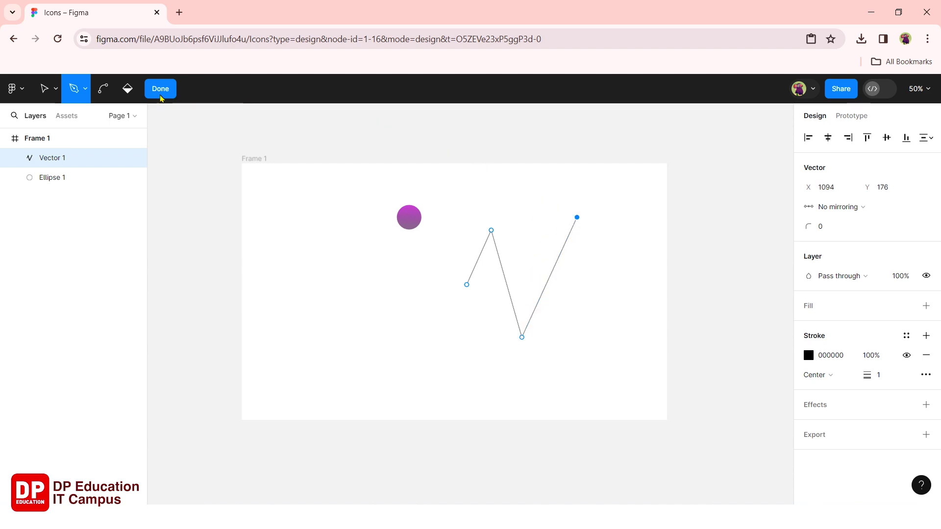
pyautogui.click(169, 91)
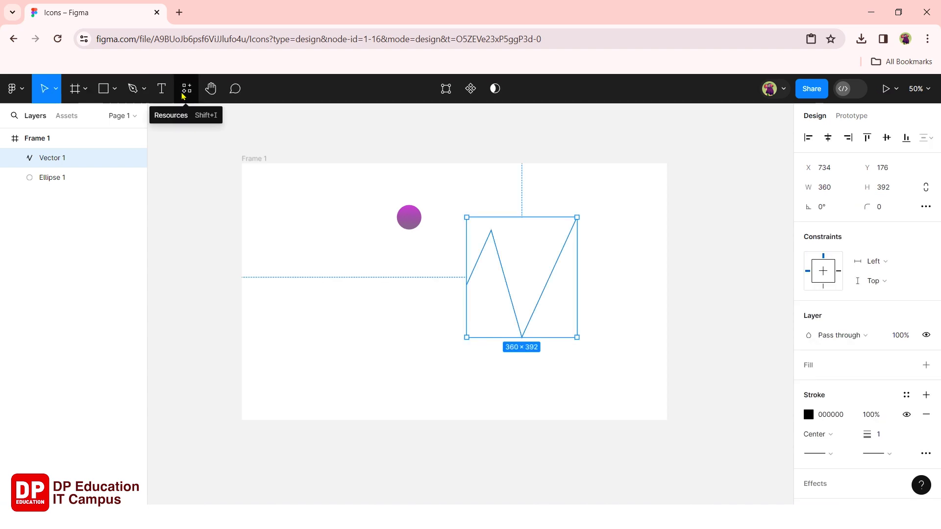
# Search the plugins for 'blend' and run the Blend plugin.
pyautogui.click(185, 92)
pyautogui.write('icons')
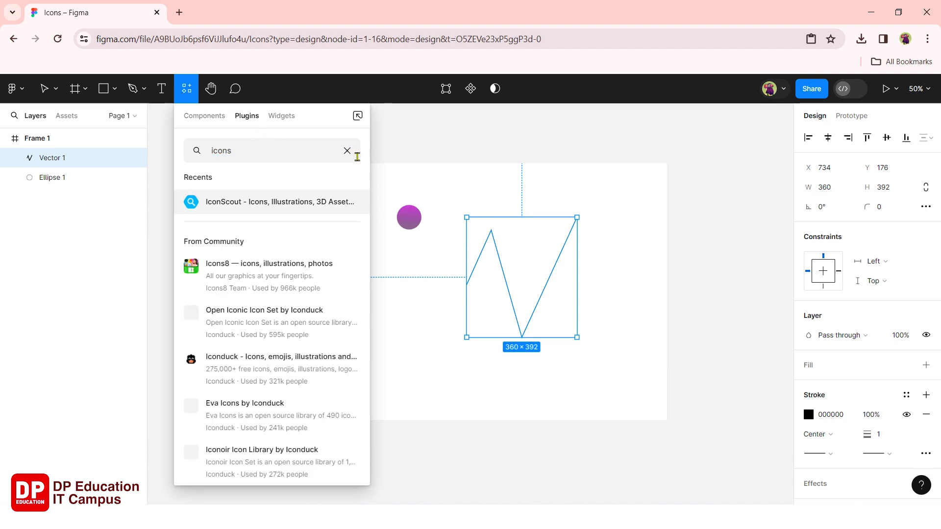
pyautogui.click(347, 151)
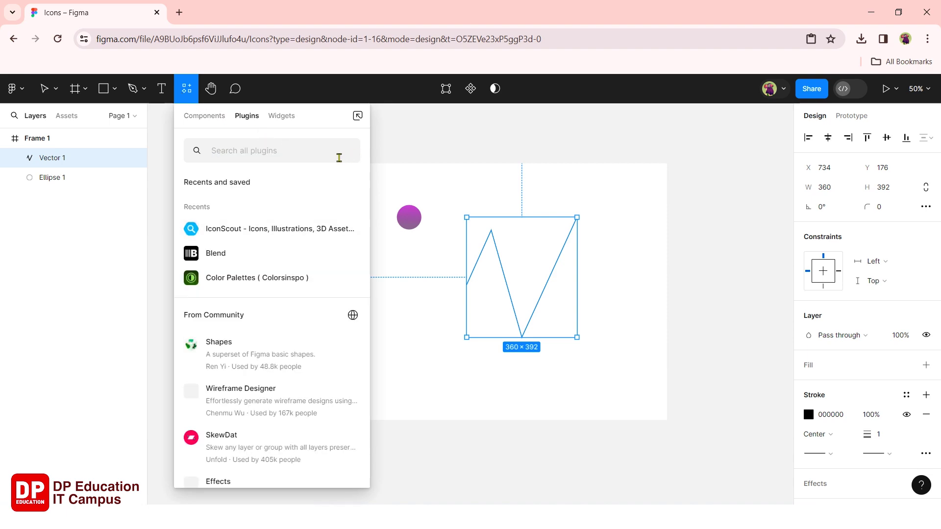
pyautogui.write('blend')
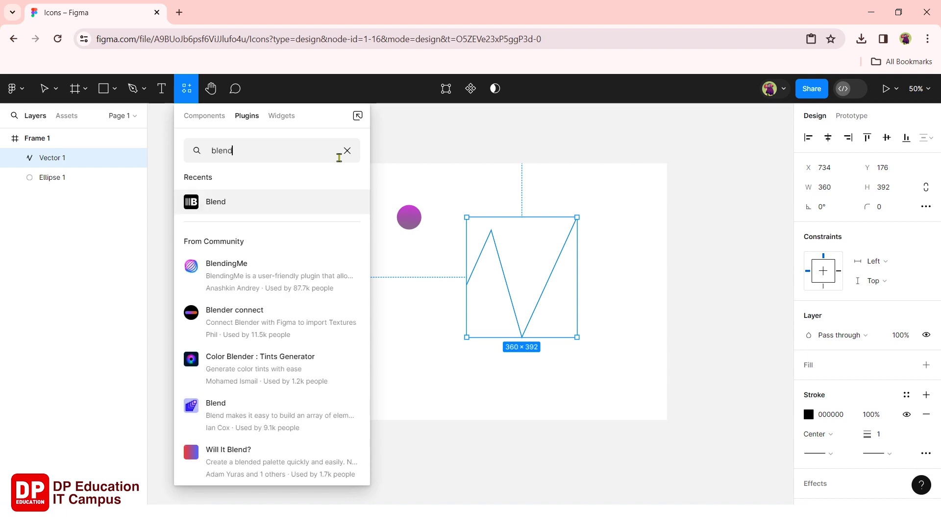
pyautogui.moveTo(272, 201)
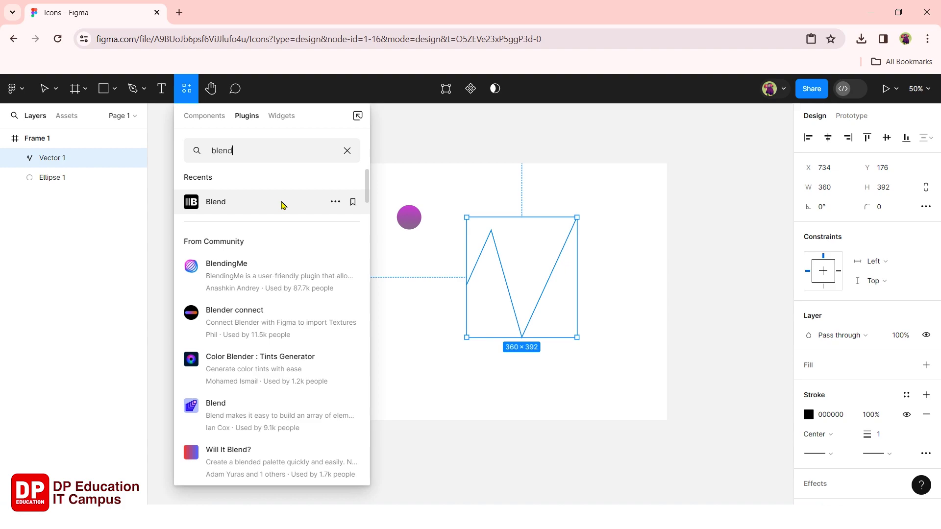
pyautogui.click(283, 206)
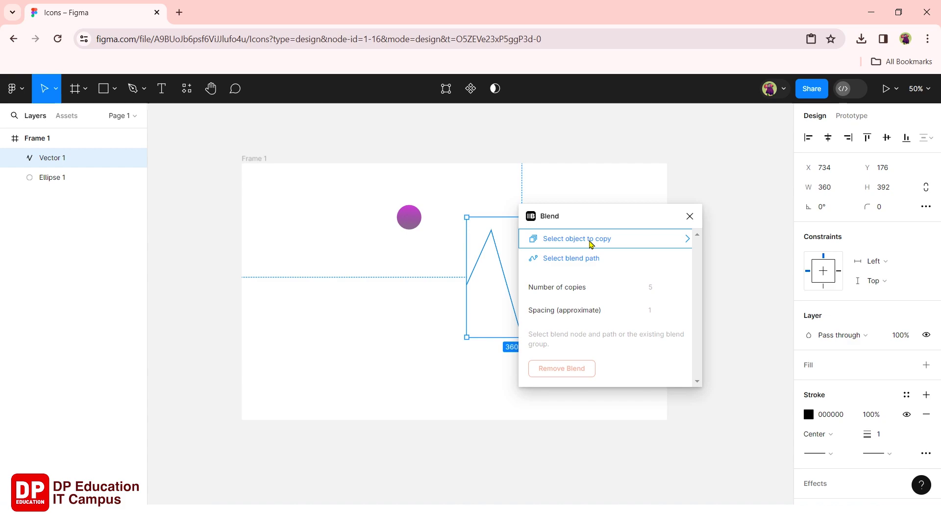
# In the Blend plugin, set Ellipse 1 as the object to copy and Vector 1 as the blend path.
pyautogui.click(592, 242)
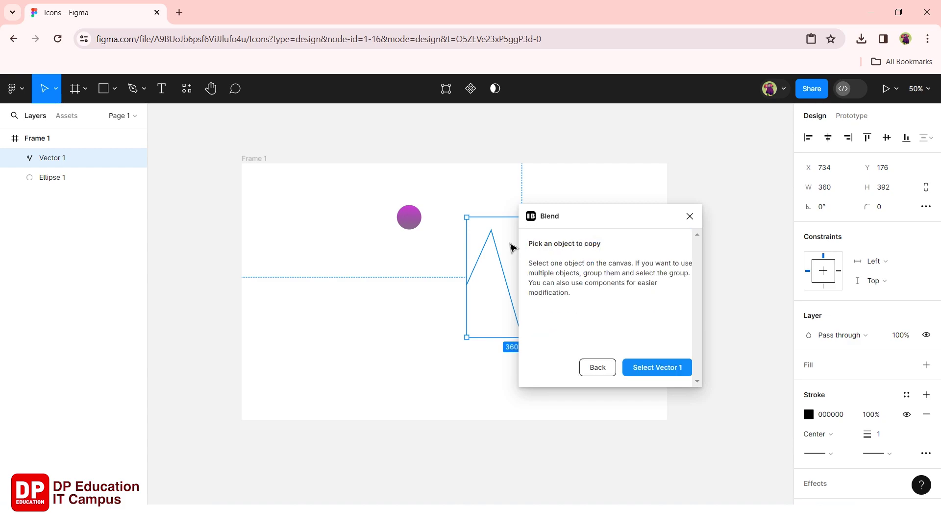
pyautogui.click(413, 227)
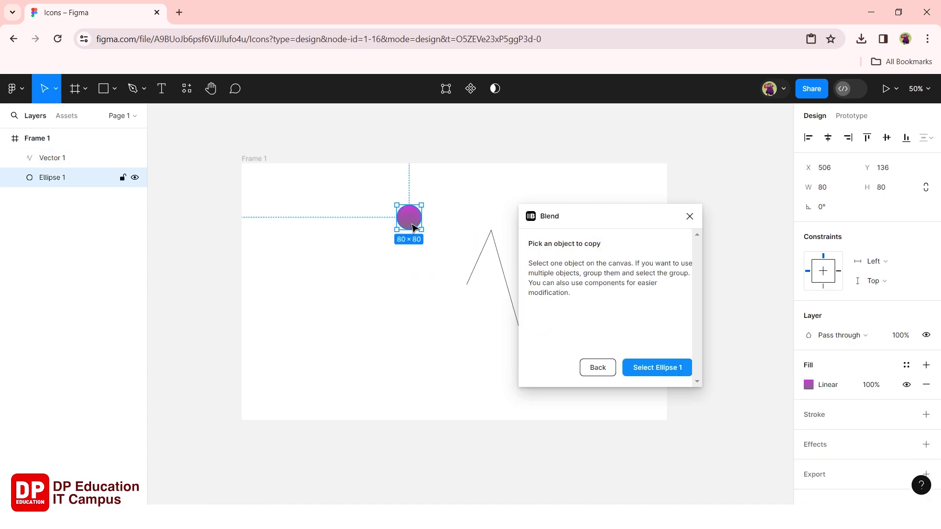
pyautogui.click(666, 375)
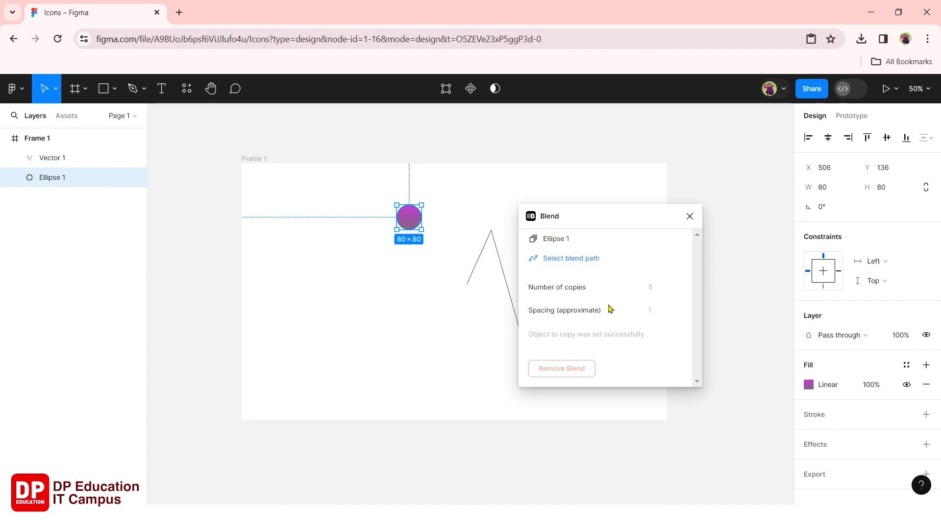
pyautogui.click(588, 260)
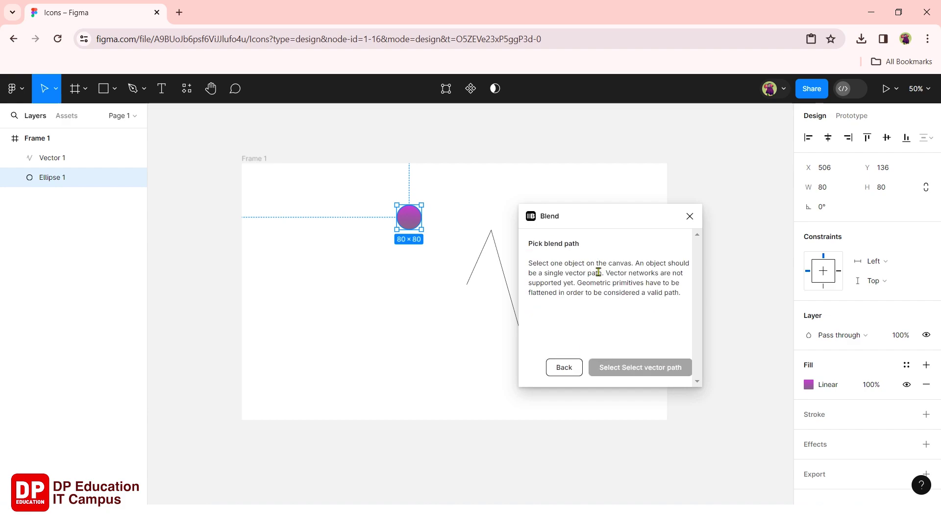
pyautogui.click(510, 297)
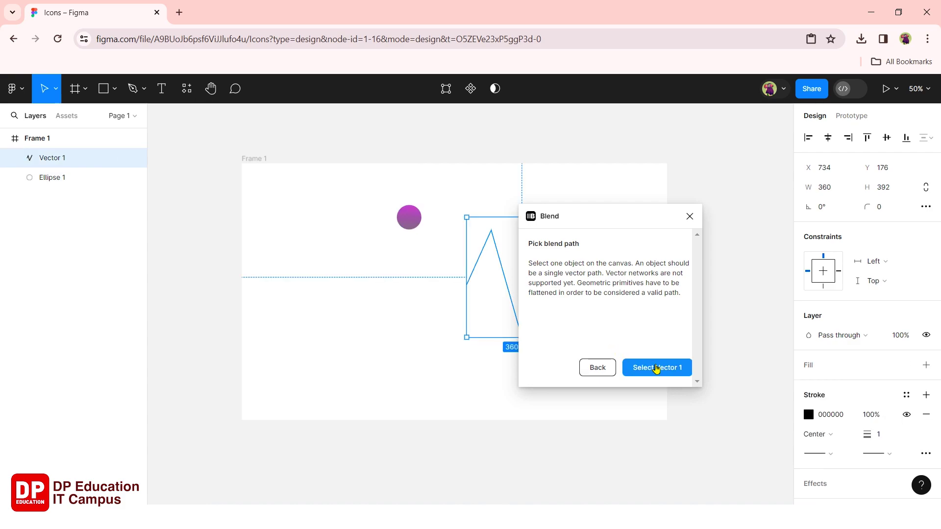
pyautogui.click(655, 369)
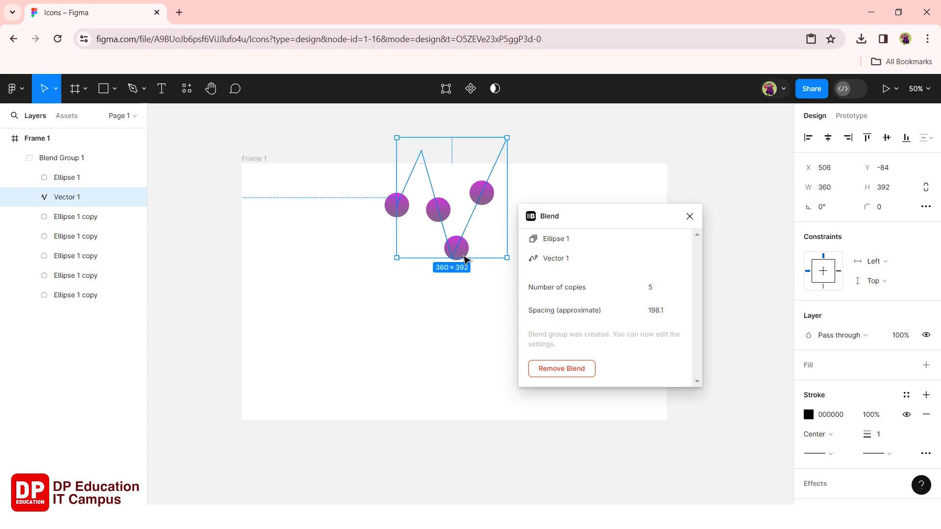
# Move the blend back into the frame, set 300 copies, and close the Blend plugin.
pyautogui.moveTo(465, 258); pyautogui.dragTo(450, 353)
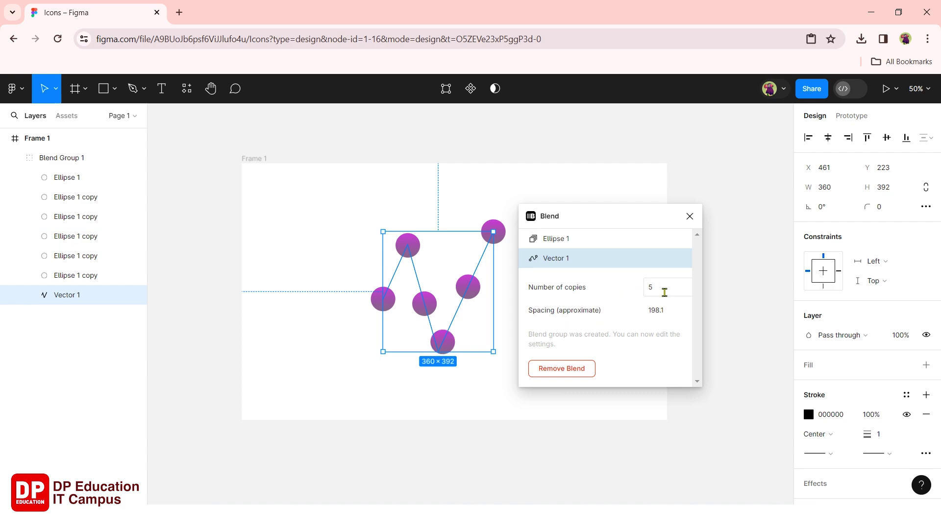
pyautogui.click(664, 292)
pyautogui.press('BackSpace')
pyautogui.write('300')
pyautogui.press('Return')
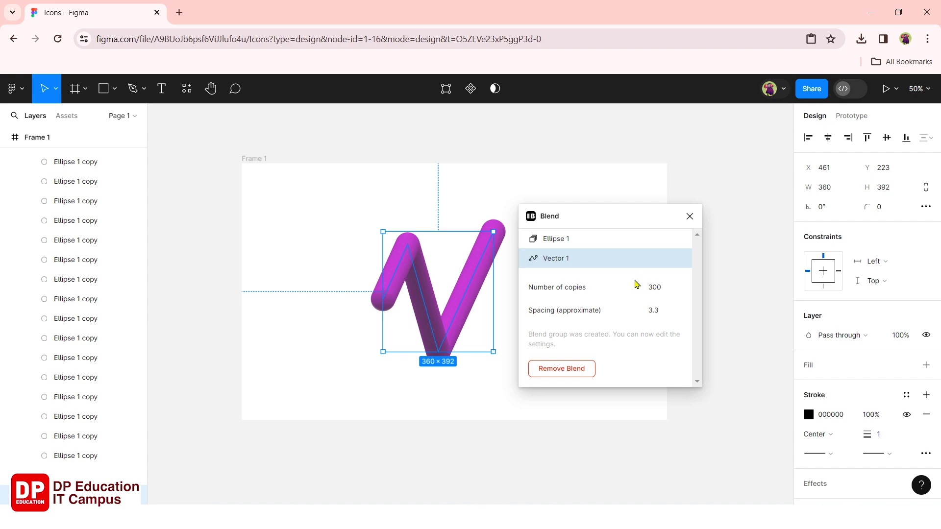
pyautogui.click(690, 217)
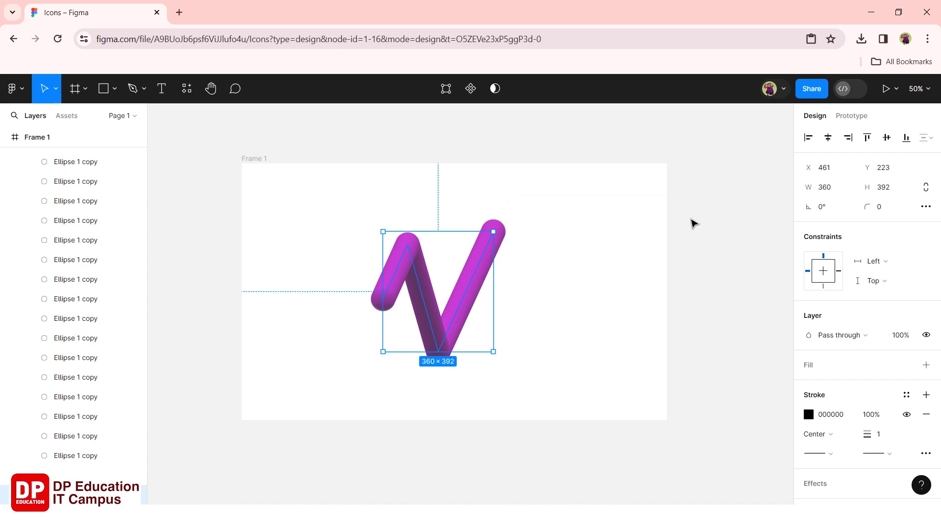
# Select Blend Group 1 and drag it toward the upper right of Frame 1.
pyautogui.click(545, 259)
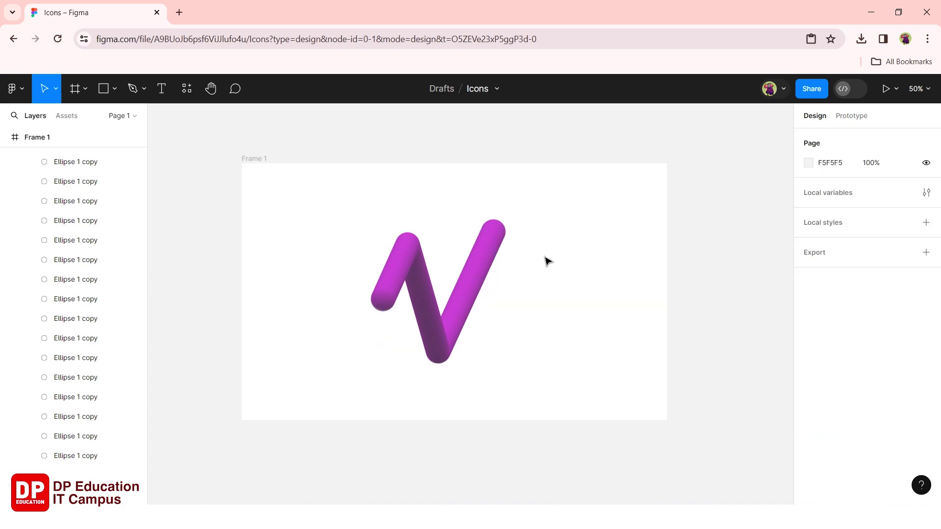
pyautogui.click(399, 281)
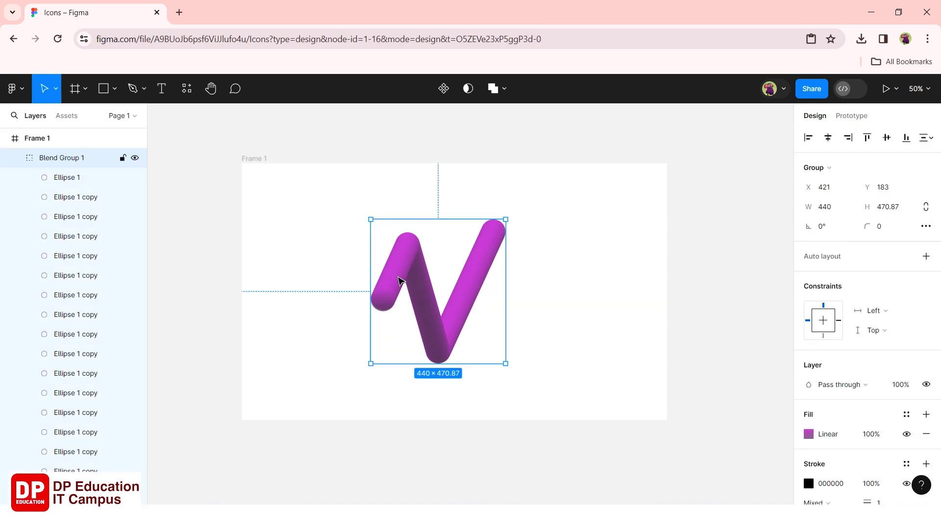
pyautogui.click(539, 294)
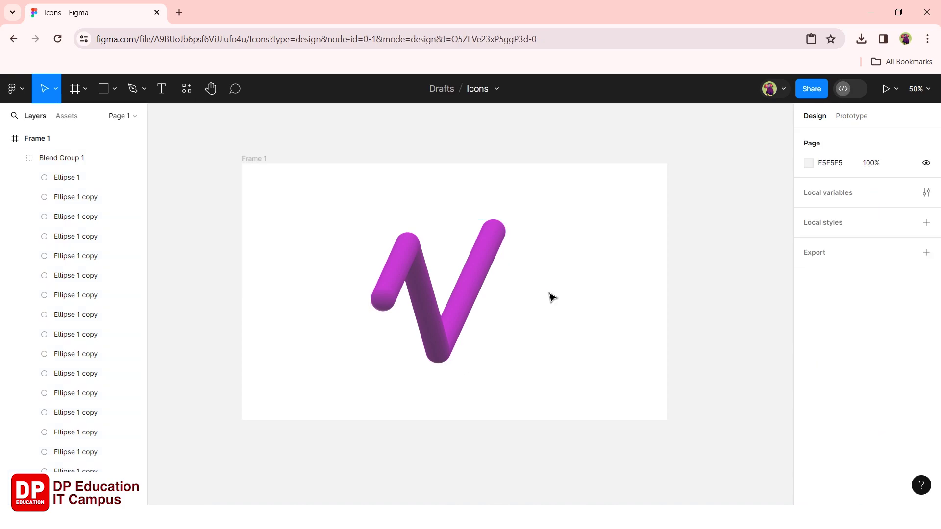
pyautogui.click(449, 315)
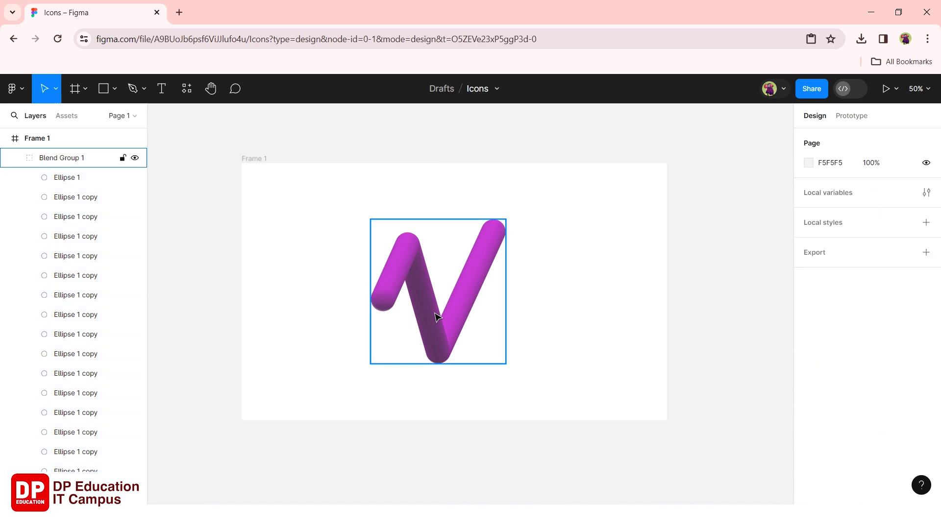
pyautogui.moveTo(438, 317); pyautogui.dragTo(572, 286)
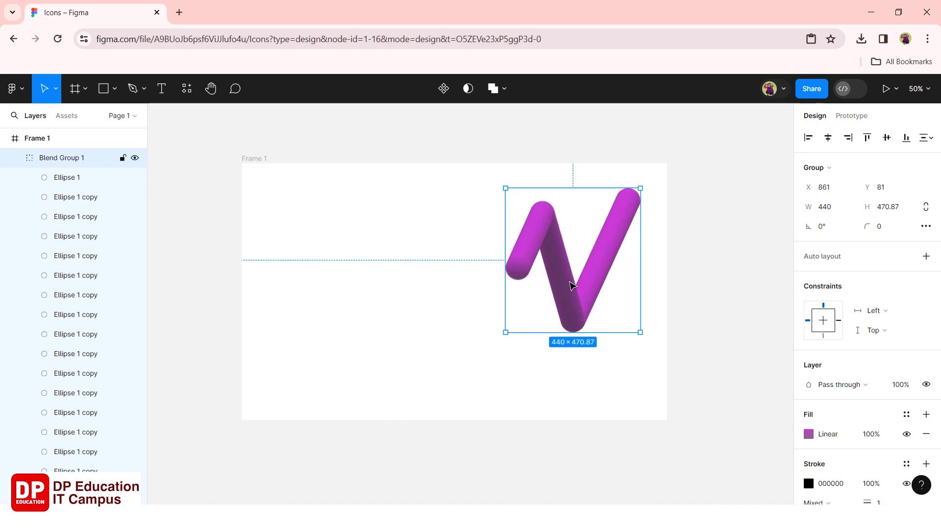
pyautogui.moveTo(573, 286); pyautogui.dragTo(582, 284)
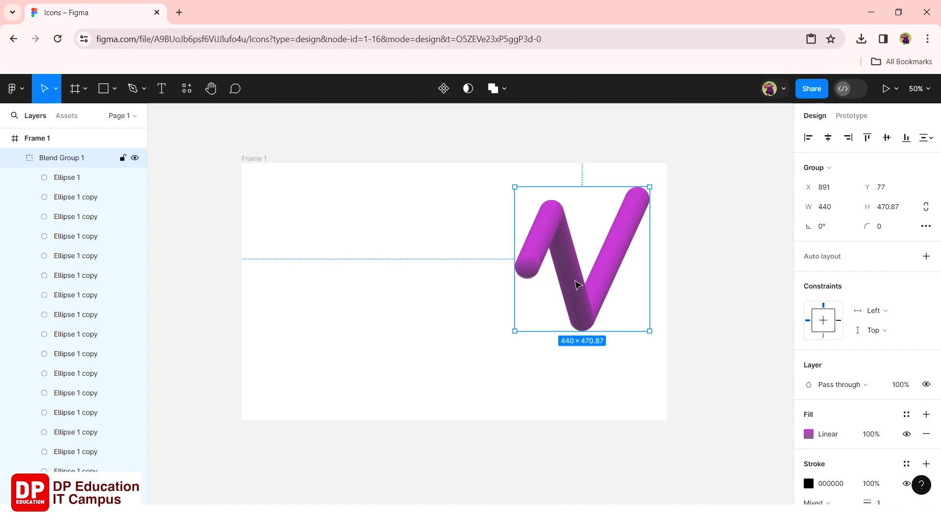
# Collapse the blend group's layers and nudge the tube slightly right to about 901, 79.
pyautogui.click(401, 297)
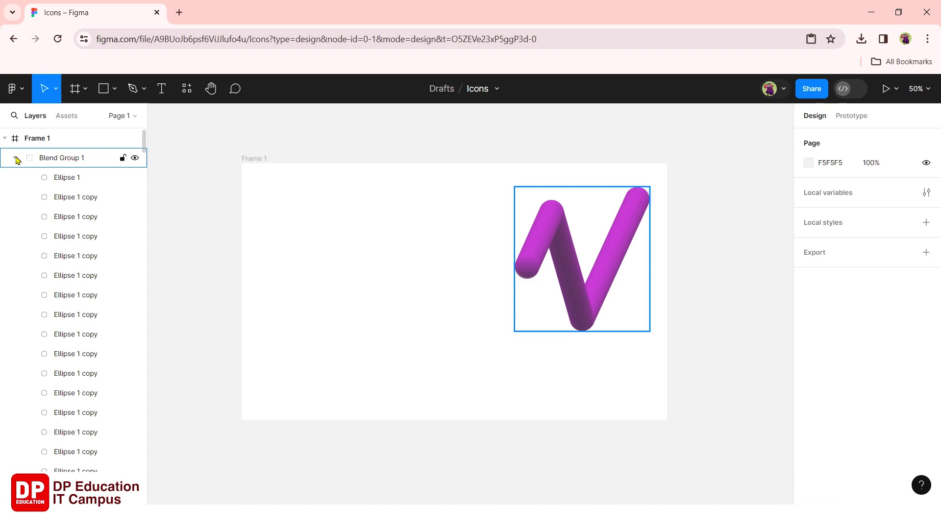
pyautogui.click(16, 157)
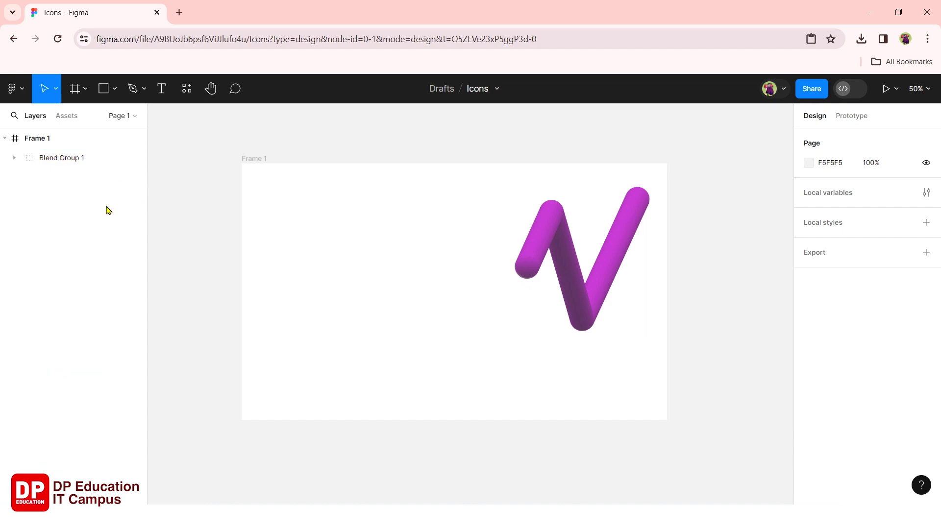
pyautogui.click(546, 265)
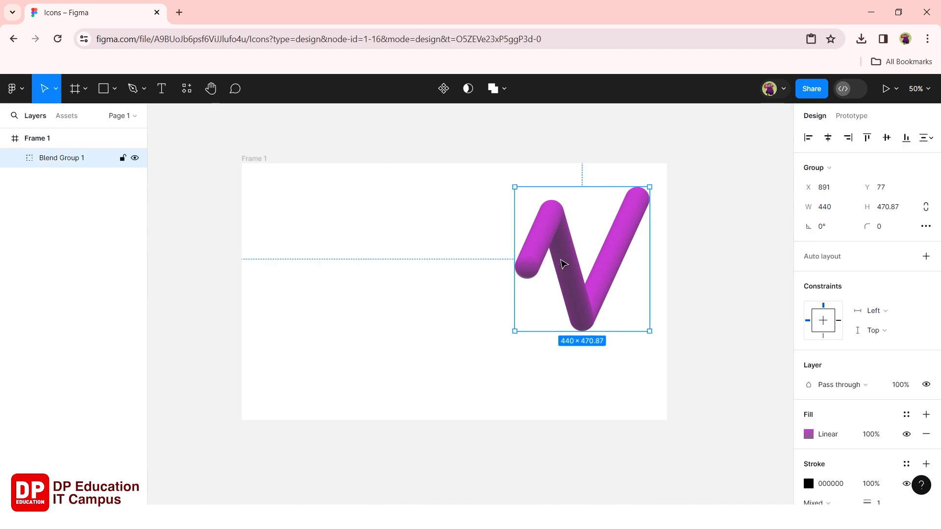
pyautogui.moveTo(563, 265); pyautogui.dragTo(567, 264)
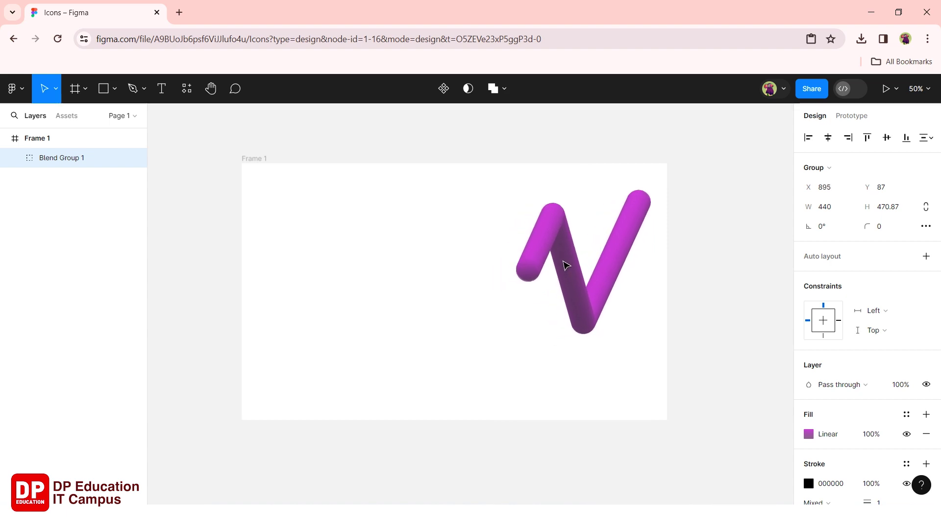
pyautogui.click(724, 392)
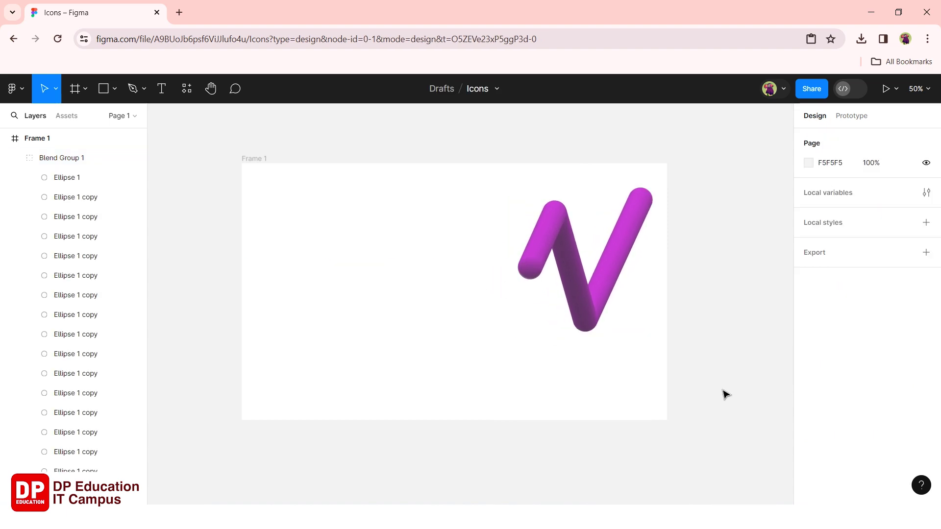
pyautogui.click(596, 320)
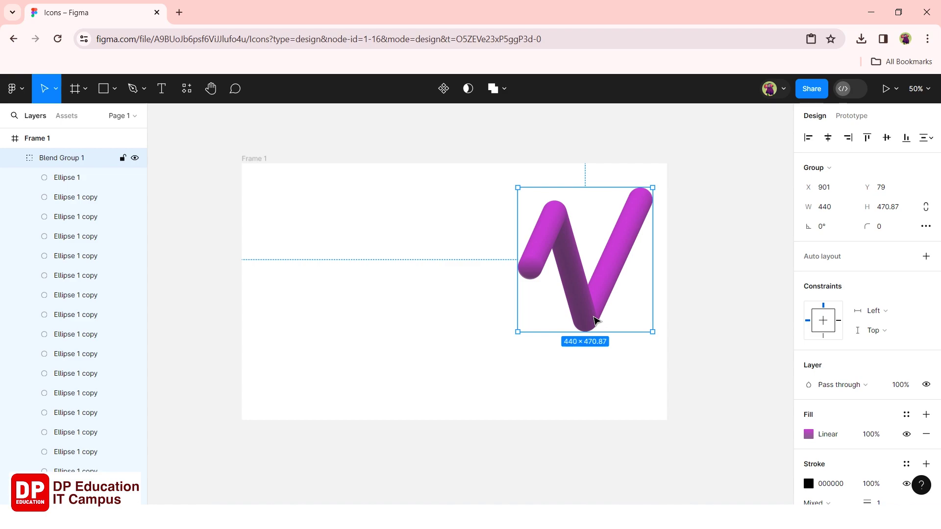
# Add a Drop shadow effect to Blend Group 1 and show its settings.
pyautogui.scroll(-1, 840, 407)
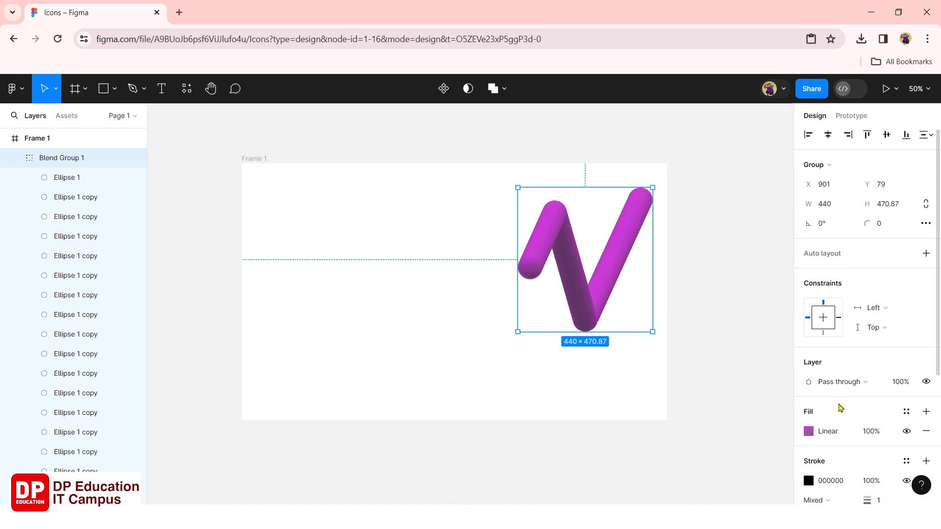
pyautogui.scroll(-3, 840, 408)
pyautogui.scroll(-2, 840, 407)
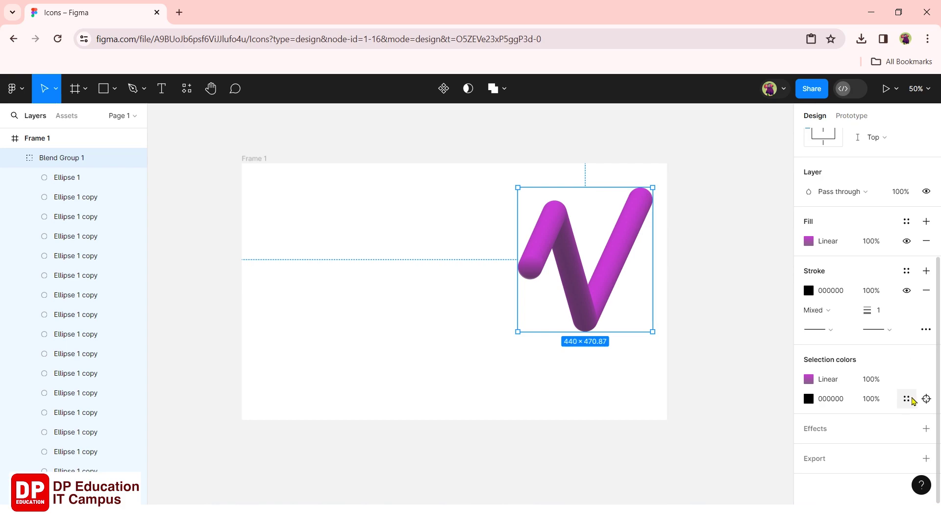
pyautogui.moveTo(867, 428)
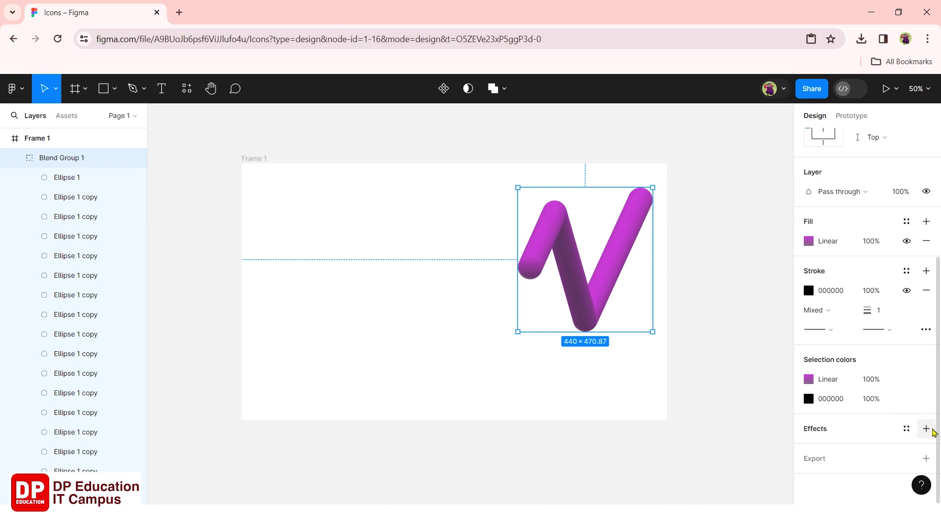
pyautogui.click(931, 430)
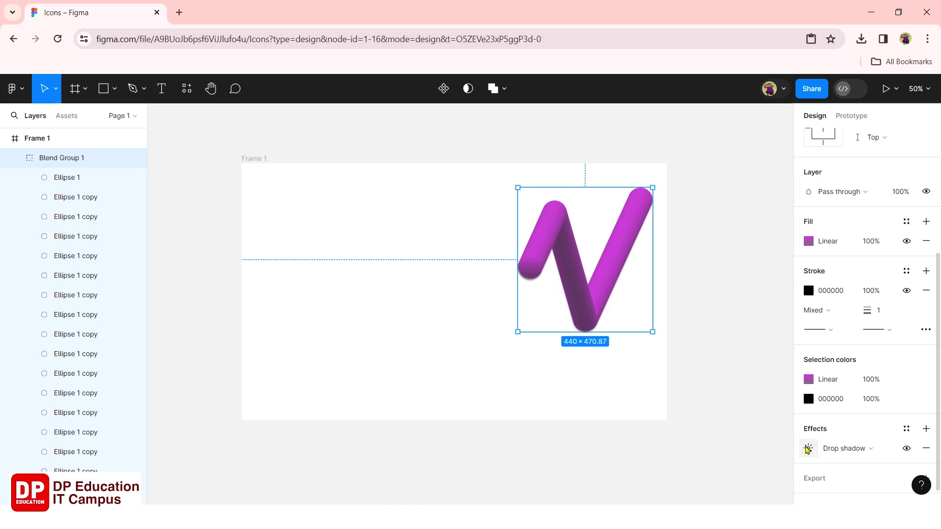
pyautogui.click(808, 449)
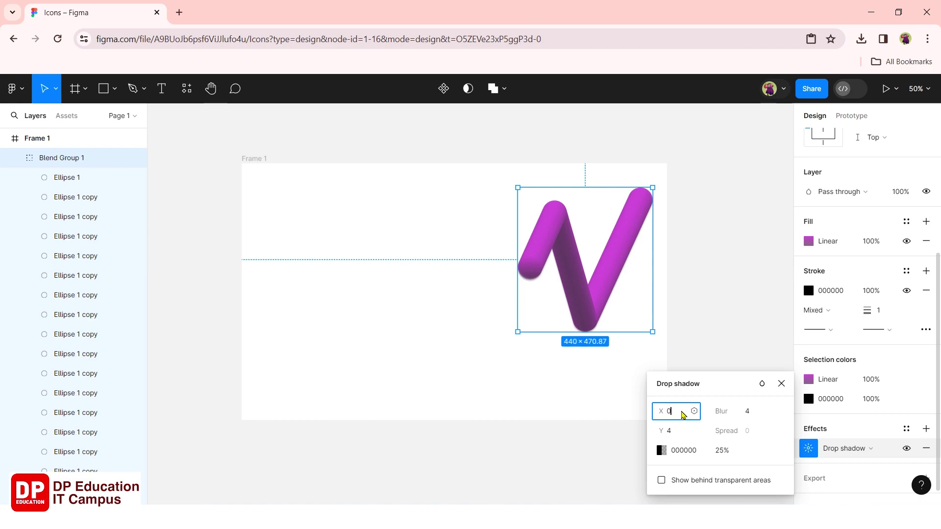
# Raise the shadow's X offset, Y offset and blur values.
pyautogui.press('Up')
pyautogui.press('Up')
pyautogui.press('Up')
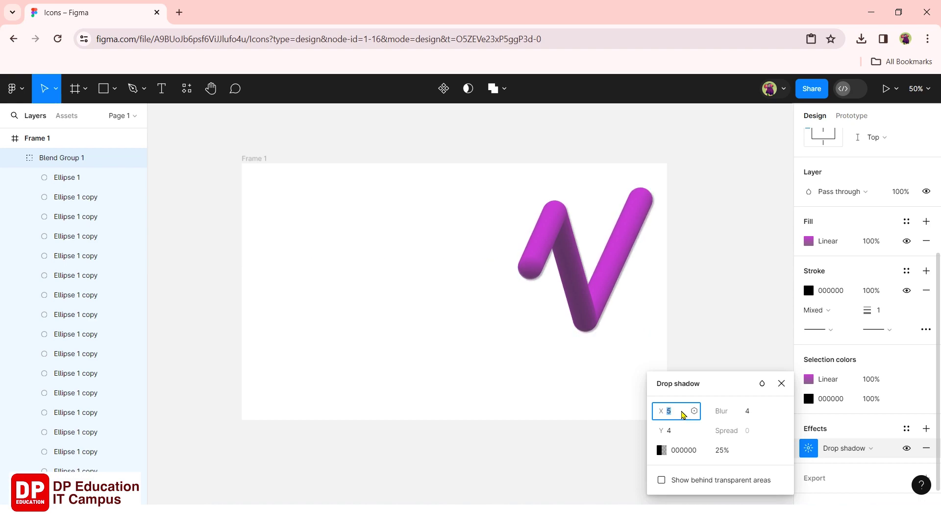
pyautogui.press('Up')
pyautogui.press('Up')
pyautogui.press('Up')
pyautogui.press('Up')
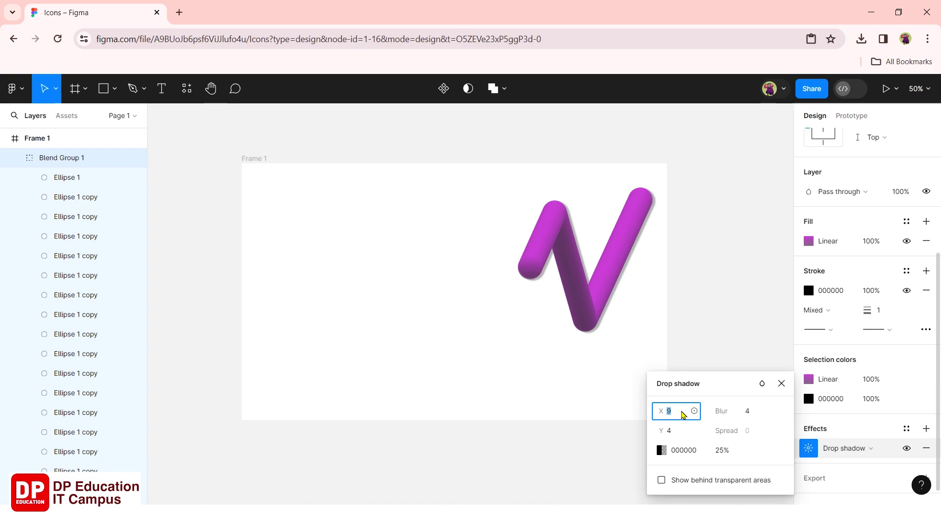
pyautogui.press('Up')
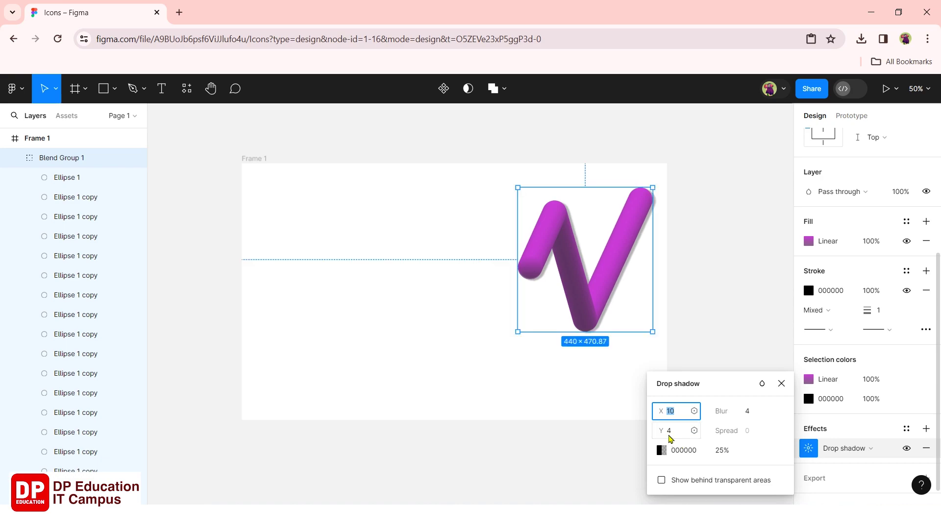
pyautogui.click(671, 431)
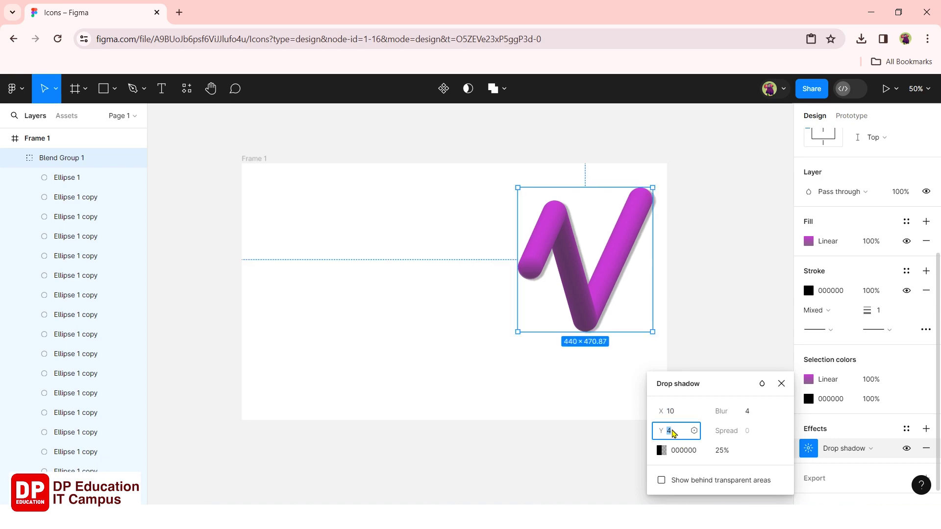
pyautogui.press('Up')
pyautogui.press('Up')
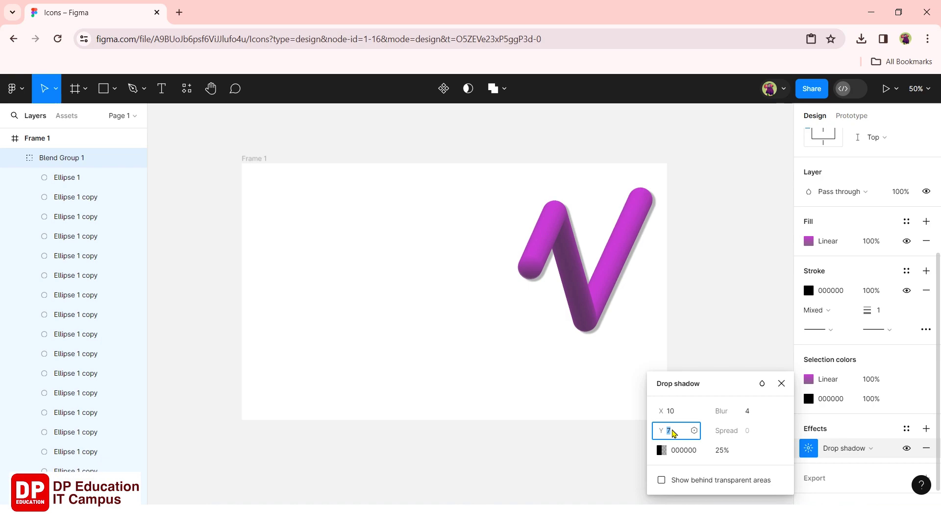
pyautogui.click(753, 417)
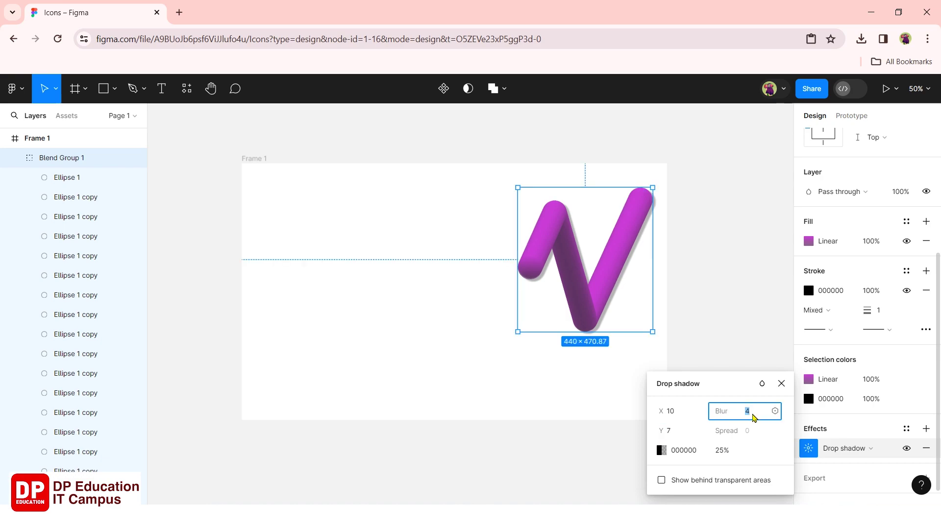
pyautogui.press('Up')
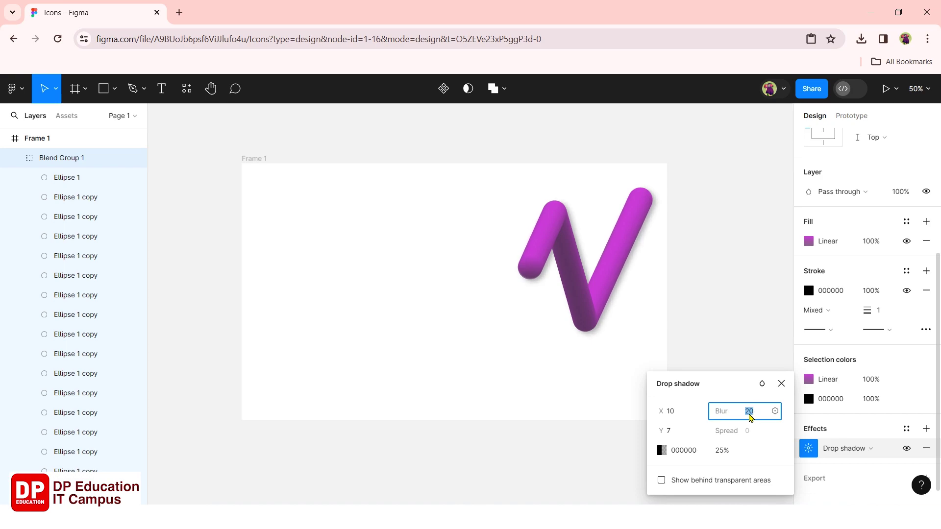
# Finish the shadow at X 17, Y 13 with blur 20.
pyautogui.click(684, 412)
pyautogui.press('Up')
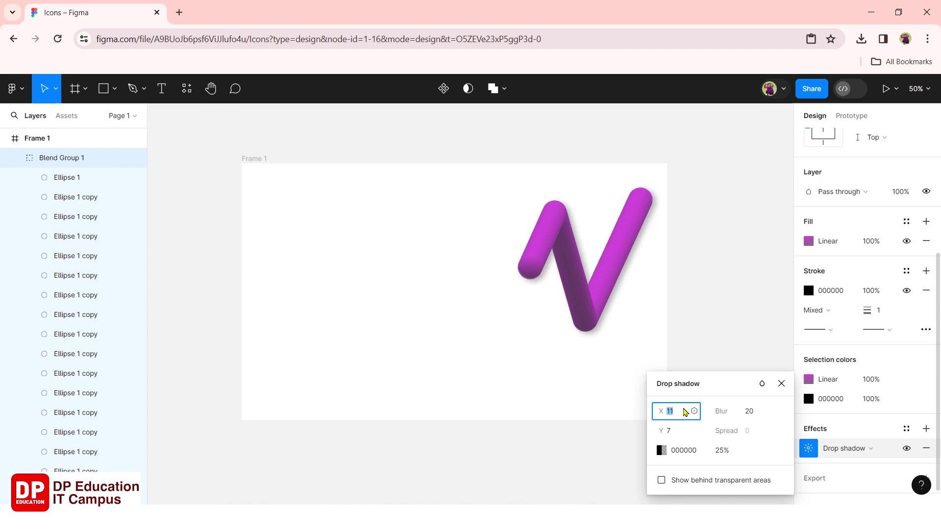
pyautogui.press('Up')
pyautogui.press('Up')
pyautogui.press('Up')
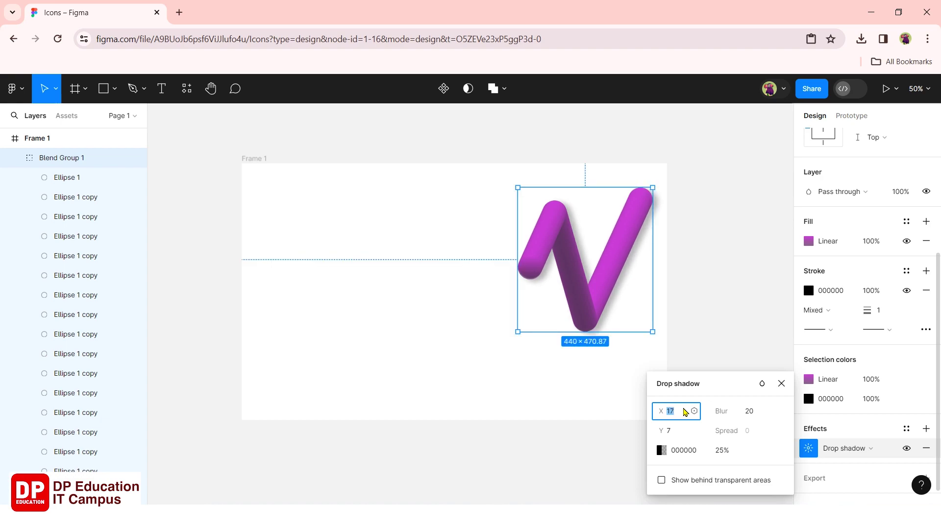
pyautogui.click(679, 430)
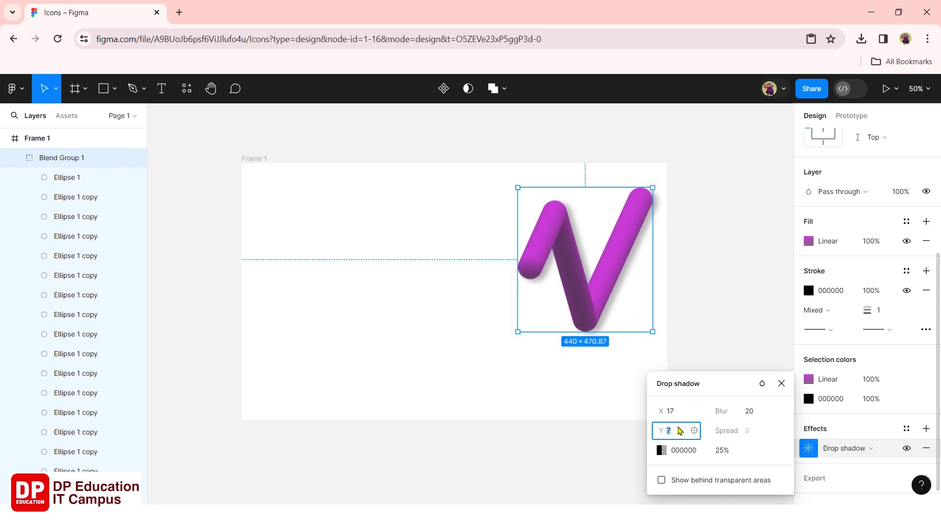
pyautogui.press('Up')
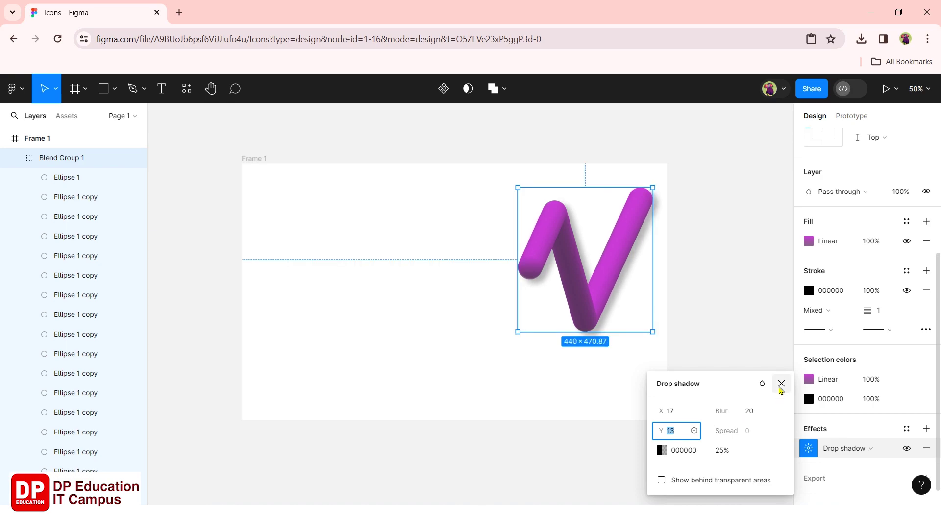
pyautogui.click(661, 451)
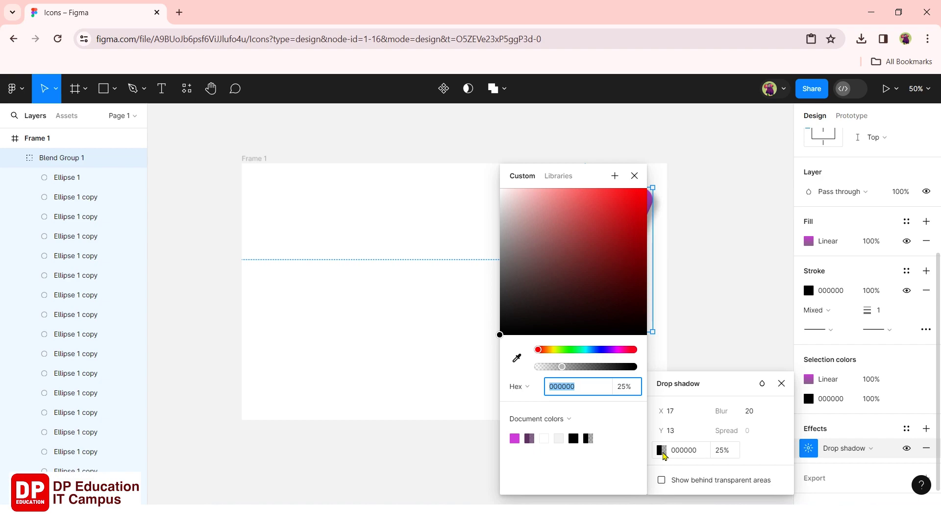
# Make the shadow the D551E0 magenta swatch and set its X offset to 1.
pyautogui.click(514, 439)
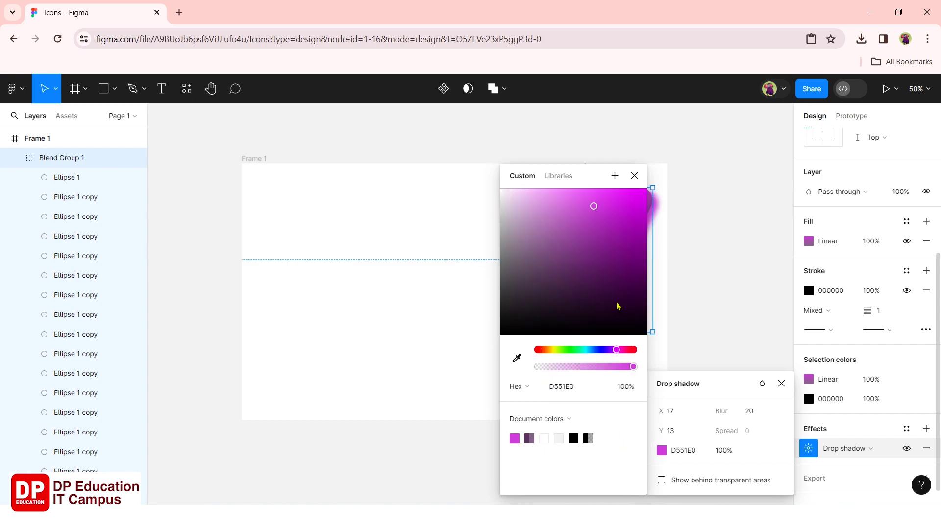
pyautogui.click(635, 175)
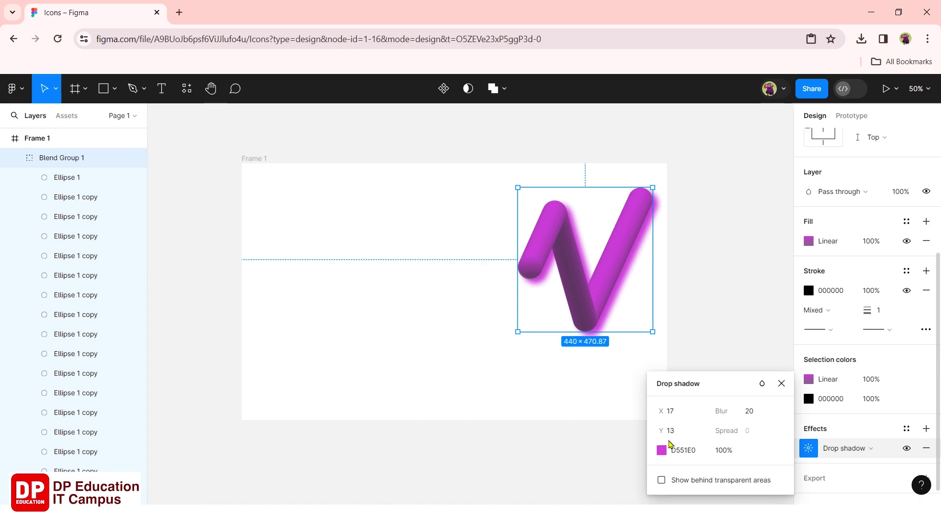
pyautogui.moveTo(743, 411)
pyautogui.click(673, 416)
pyautogui.press('Down')
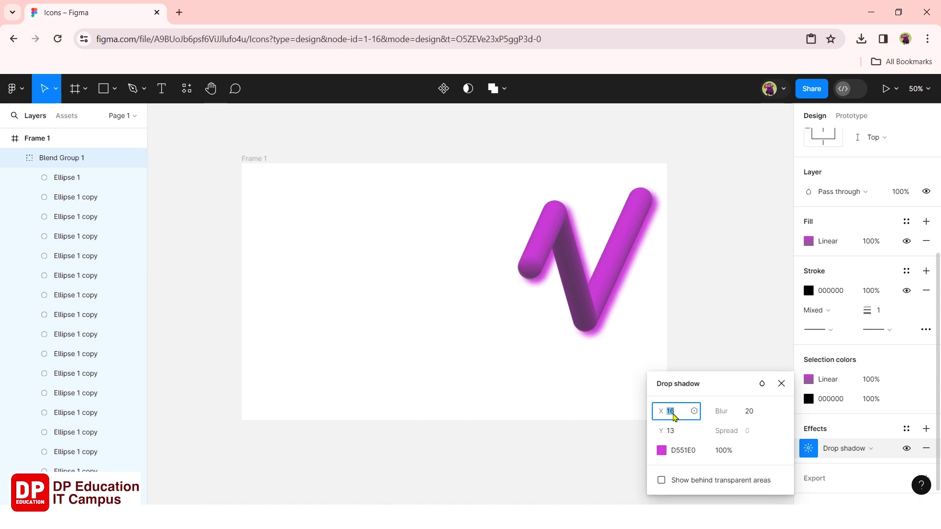
pyautogui.press('Down')
pyautogui.press('Down')
pyautogui.press('Down')
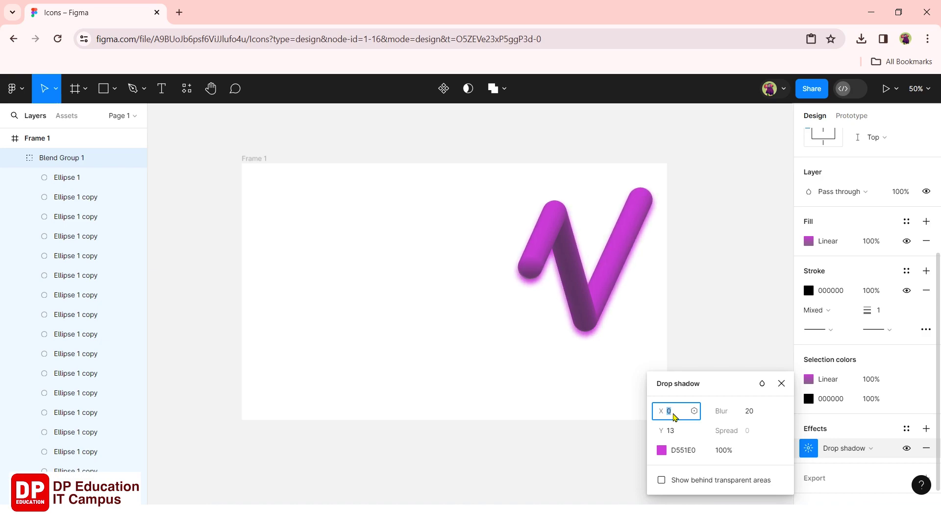
pyautogui.press('Up')
# Set the shadow's Y offset to 17 and lower its opacity to about 28%.
pyautogui.click(681, 432)
pyautogui.press('Up')
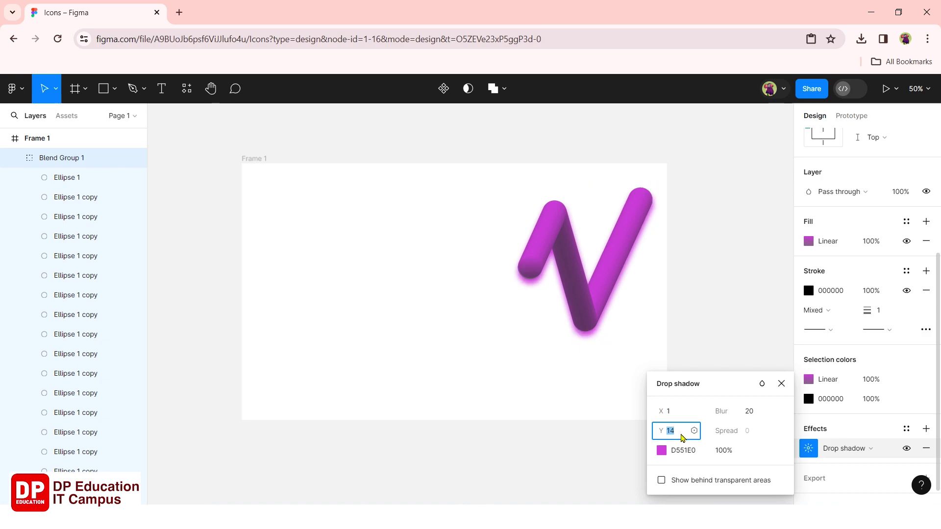
pyautogui.press('Up')
pyautogui.press('Up')
pyautogui.press('Up')
pyautogui.press('Up')
pyautogui.press('Up')
pyautogui.press('Up')
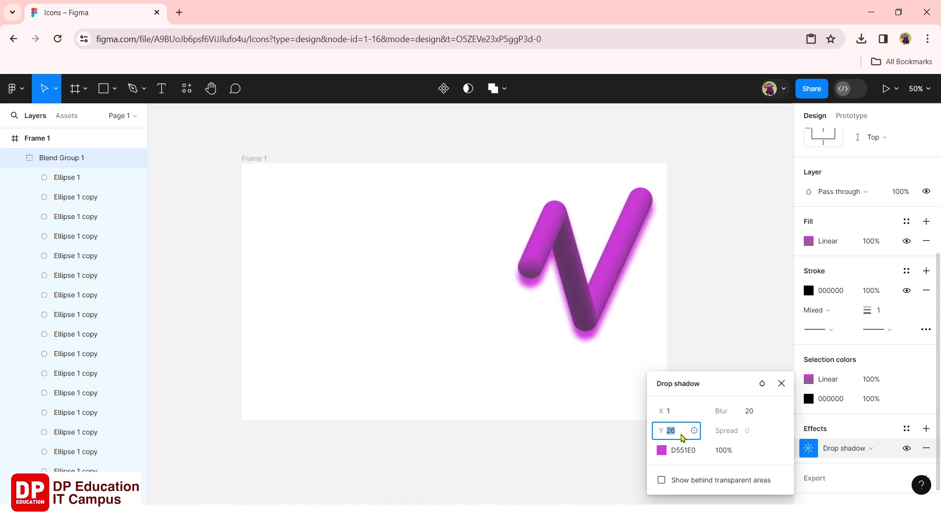
pyautogui.press('Down')
pyautogui.press('Down')
pyautogui.press('Down')
pyautogui.press('Down')
pyautogui.press('Down')
pyautogui.press('Down')
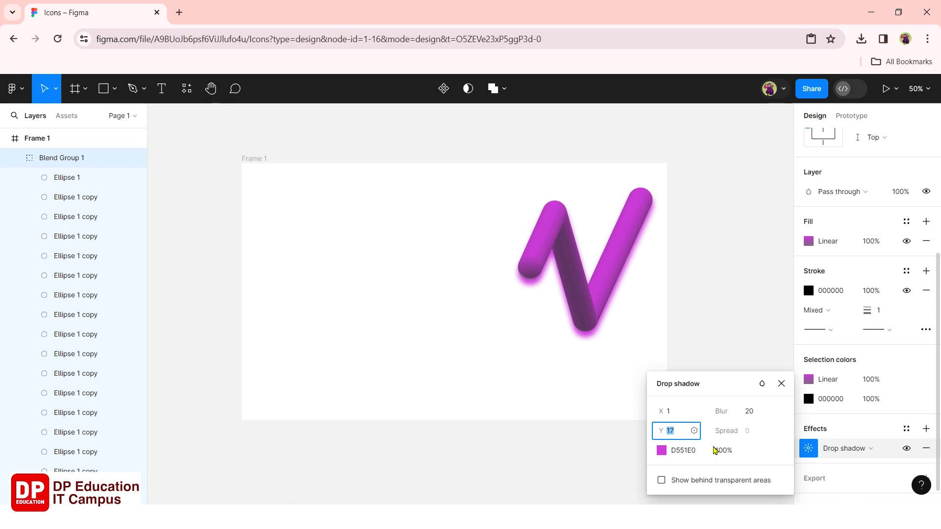
pyautogui.click(727, 451)
pyautogui.press('Down')
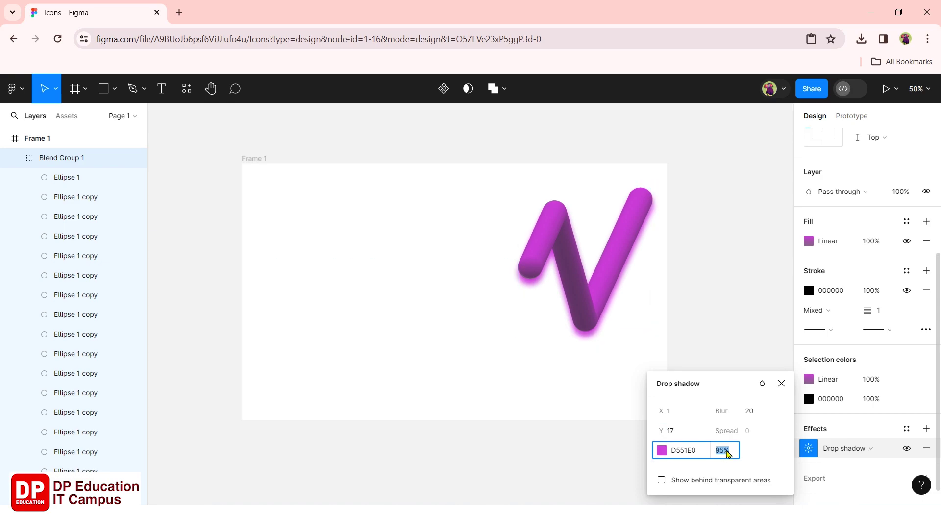
pyautogui.press('Down')
pyautogui.press('Down')
pyautogui.press('Down')
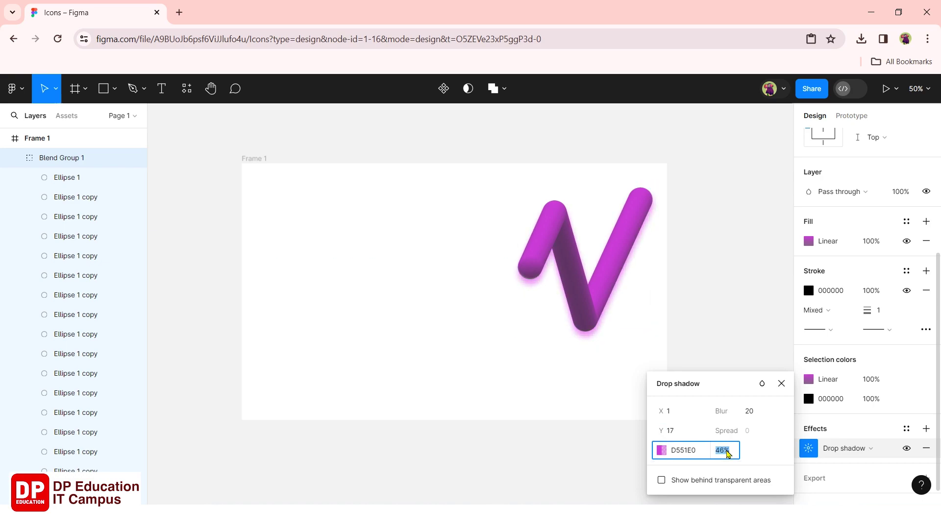
pyautogui.press('Down')
pyautogui.press('Down')
pyautogui.press('Down')
pyautogui.press('Down')
pyautogui.press('Down')
pyautogui.press('Down')
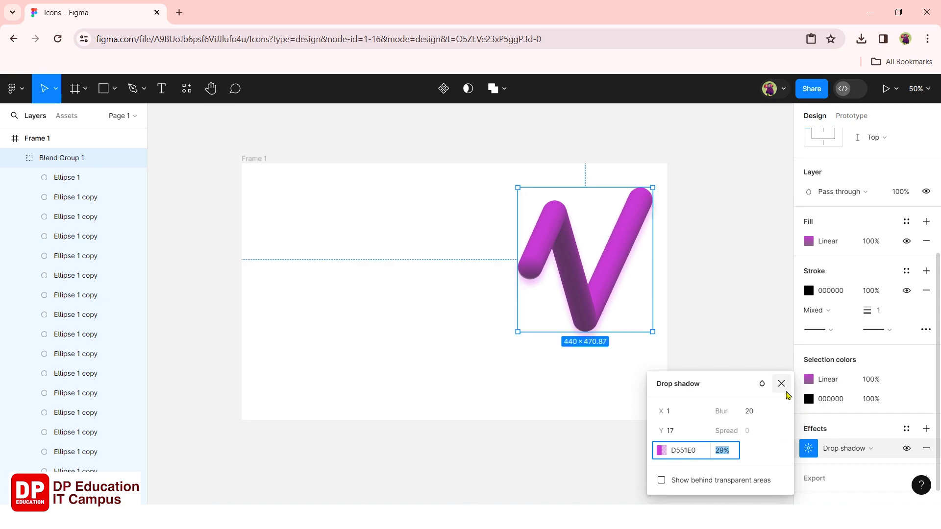
pyautogui.click(785, 392)
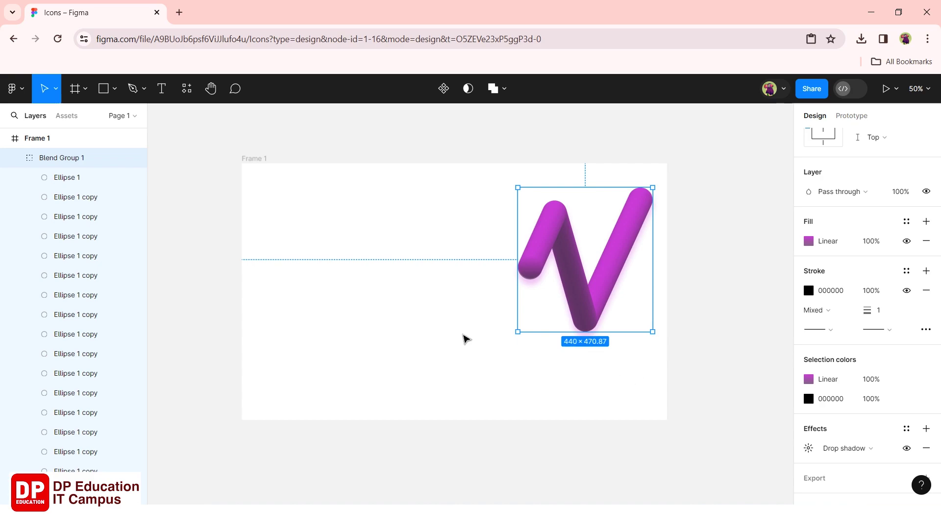
# Drag Blend Group 1 slightly left and up to about 855, 71.
pyautogui.click(466, 338)
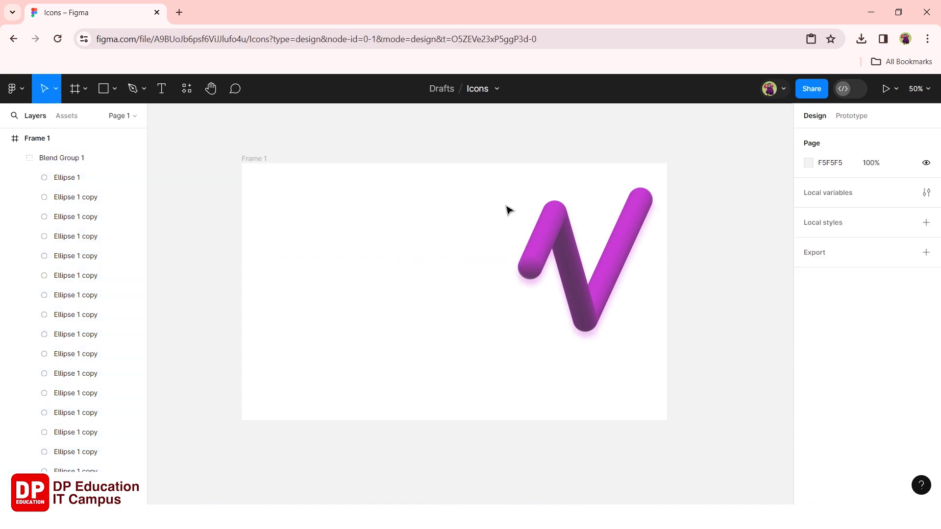
pyautogui.click(548, 236)
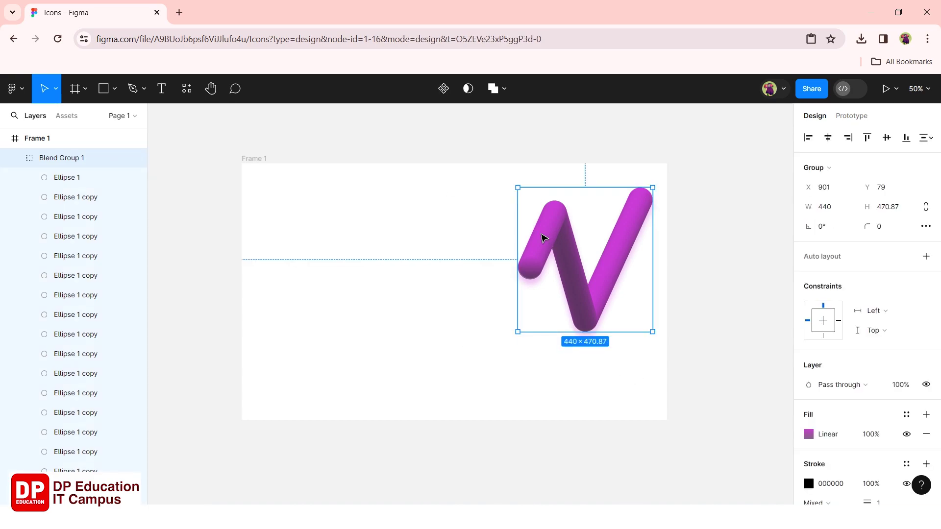
pyautogui.moveTo(542, 236); pyautogui.dragTo(529, 235)
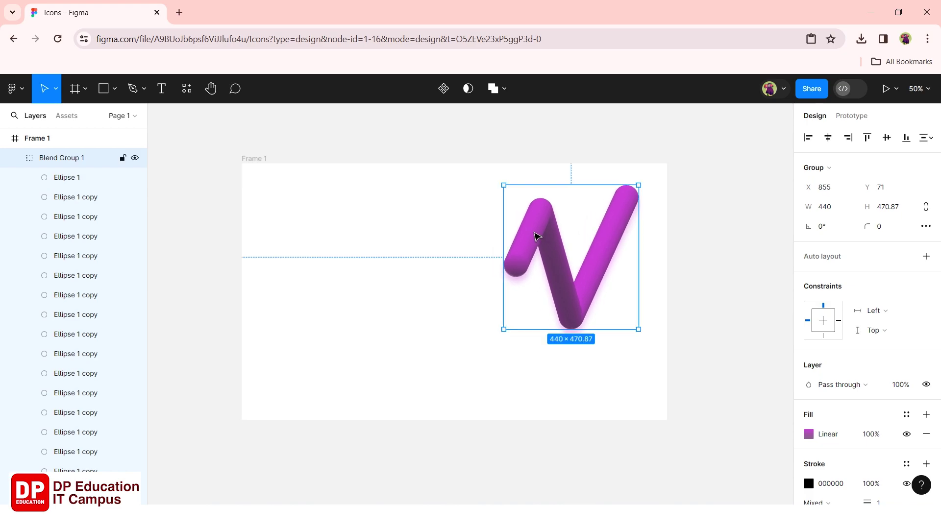